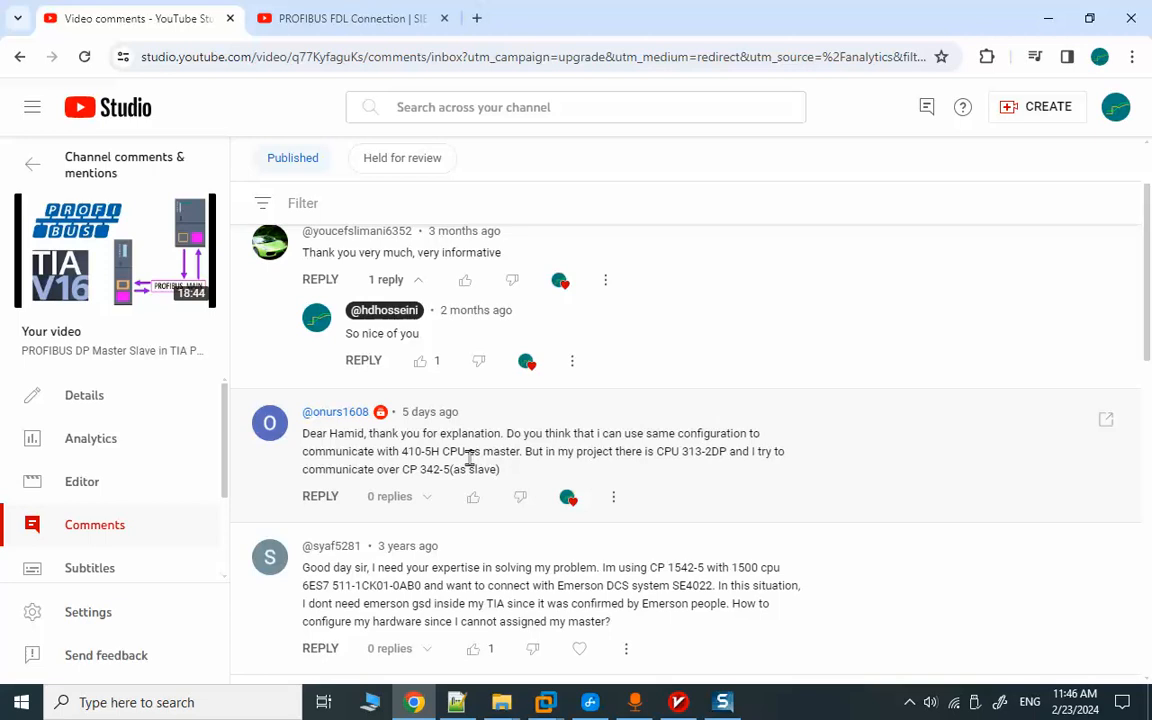
Step: Examine the viewer comment asking about a 410-5H CPU as master and a CPU 313-2DP with CP 342-5 as slave
left_click_drag(466, 453, 409, 459)
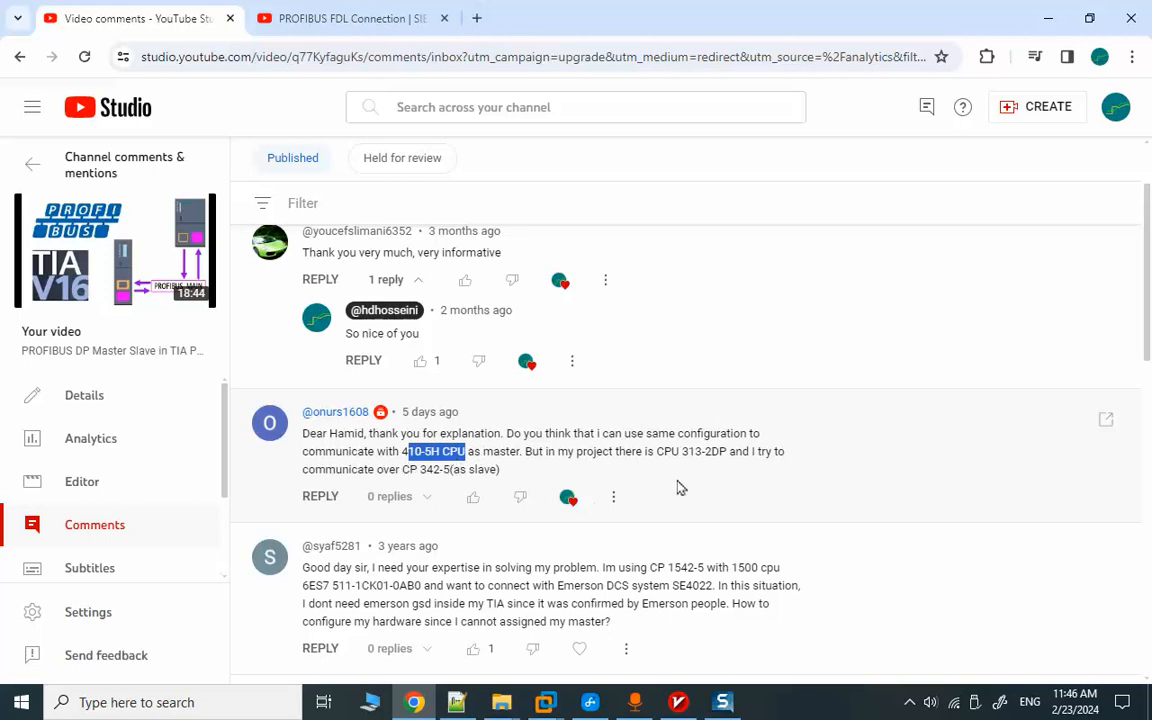
left_click(607, 450)
left_click_drag(667, 451, 728, 452)
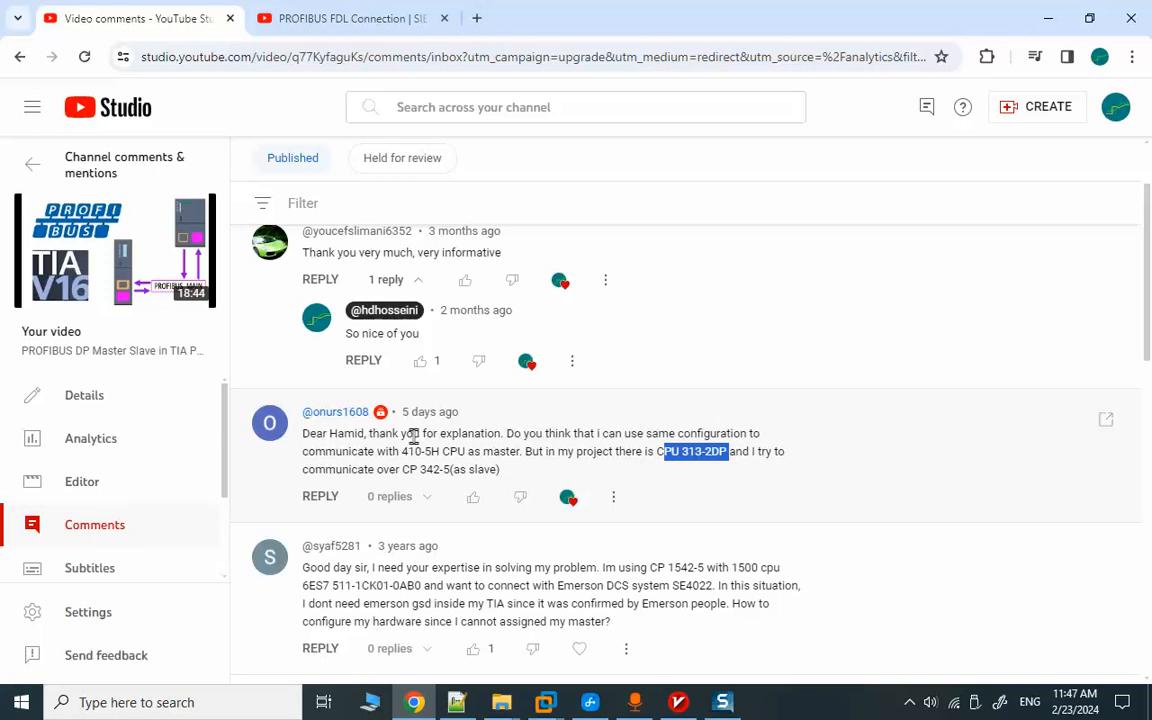
left_click(688, 498)
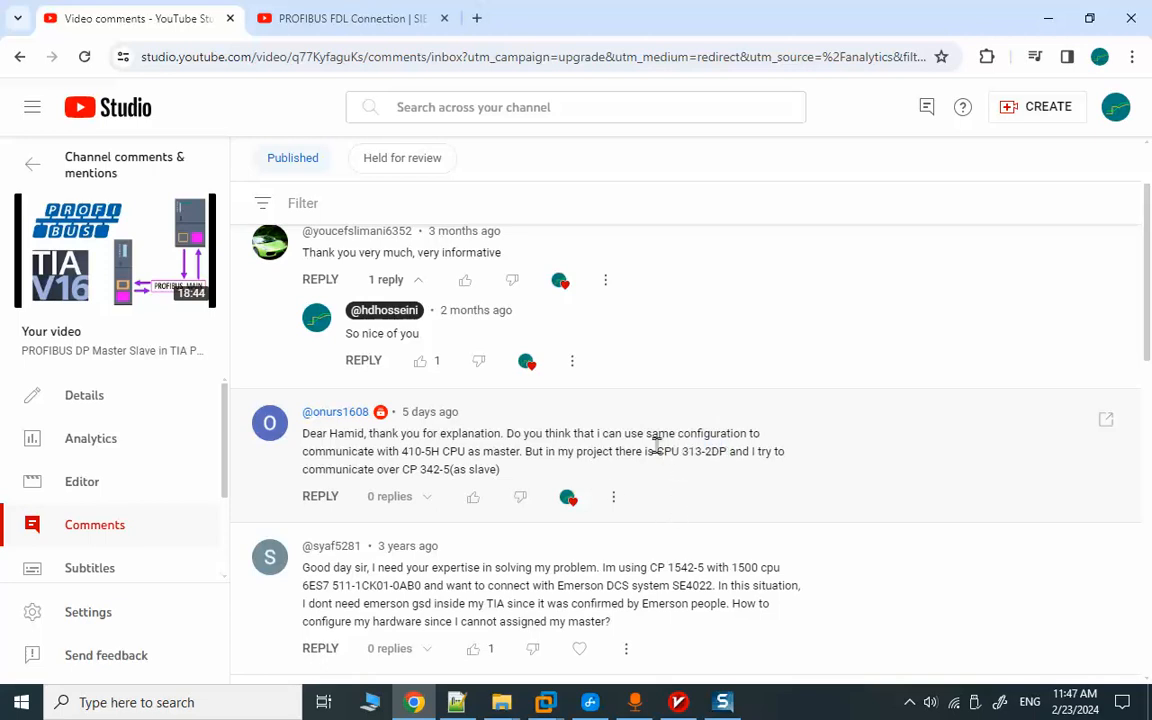
mouse_move(656, 447)
left_mouse_down()
mouse_move(706, 452)
mouse_move(652, 452)
left_mouse_up()
mouse_move(180, 294)
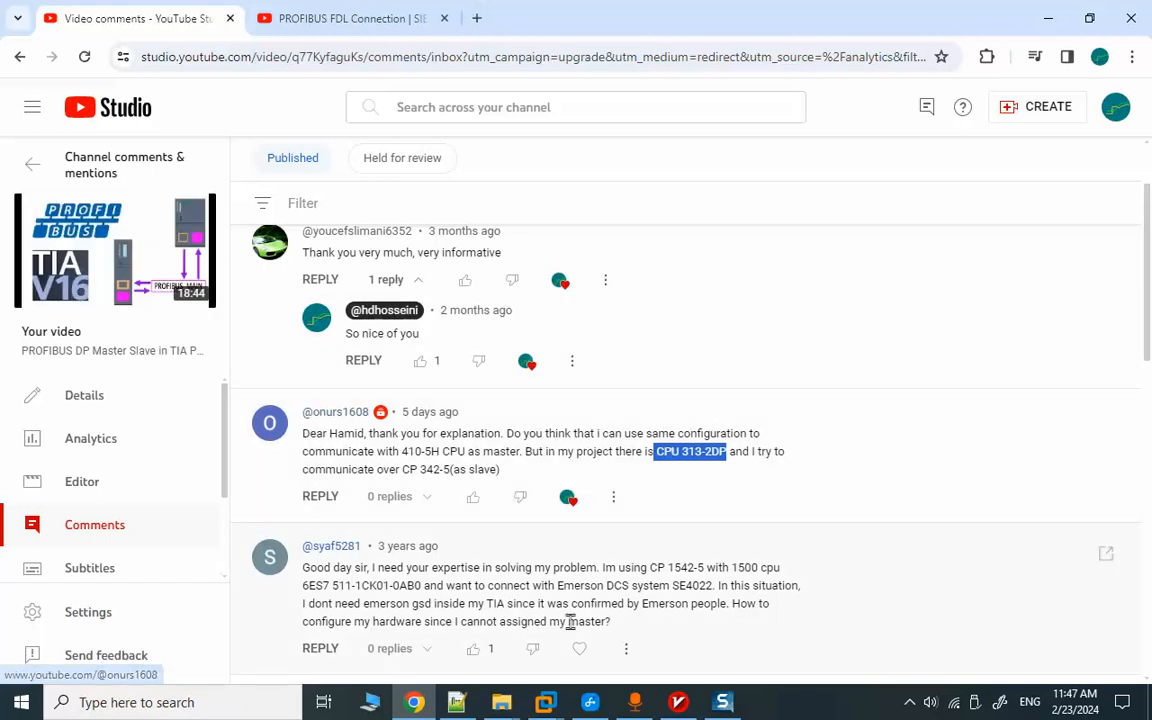
Step: Switch to SIMATIC Manager in the PCS7 -NEU virtual machine, close the SIMATIC_NET_CP library and show the machine full screen
mouse_move(548, 702)
left_click(507, 532)
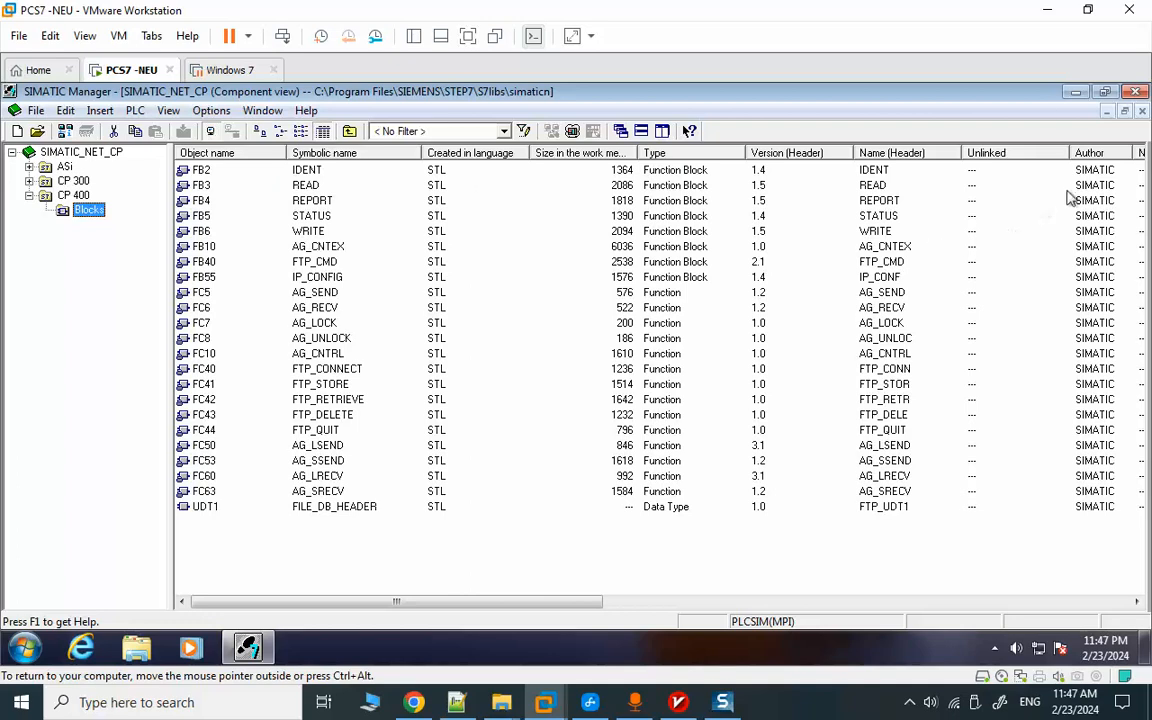
left_click(1142, 112)
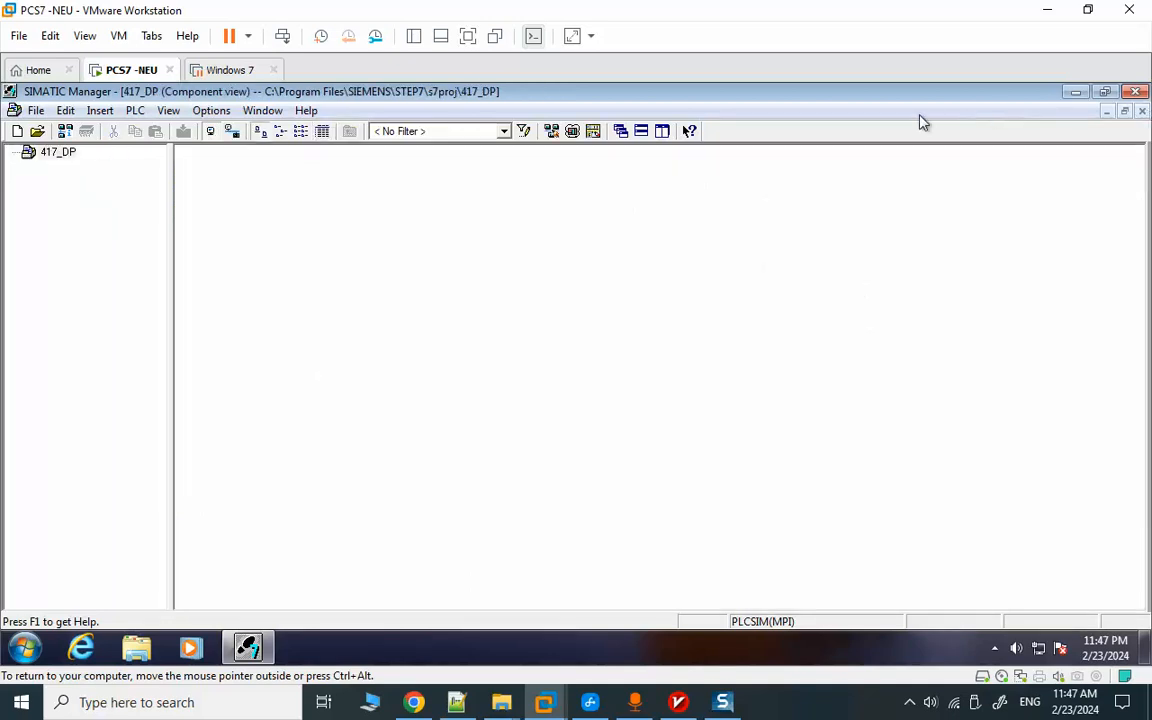
left_click(468, 38)
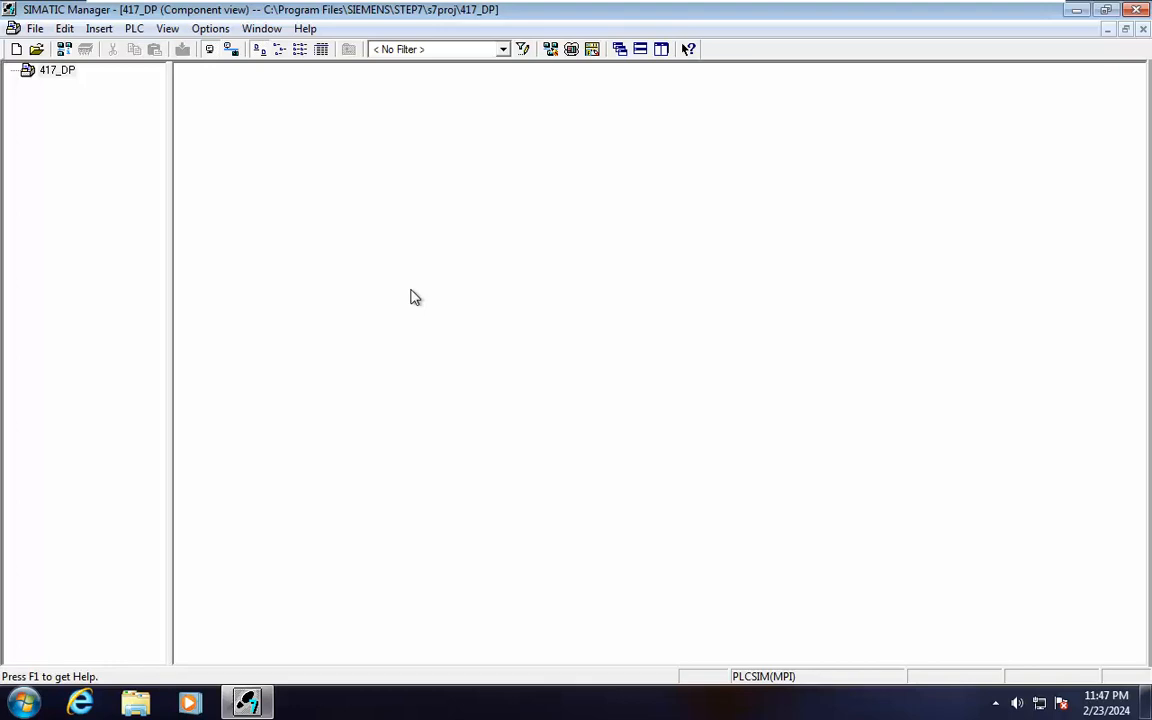
Step: Insert a SIMATIC H Station into the 417_DP project and name it MAIN_H
right_click(411, 290)
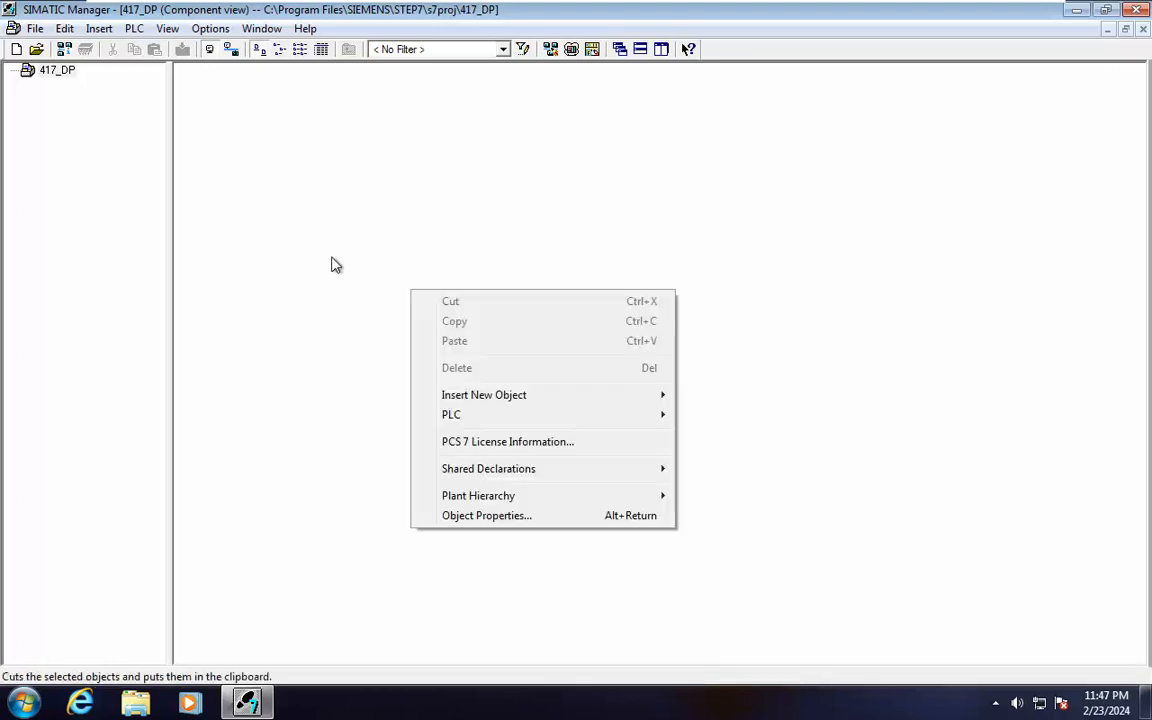
mouse_move(658, 398)
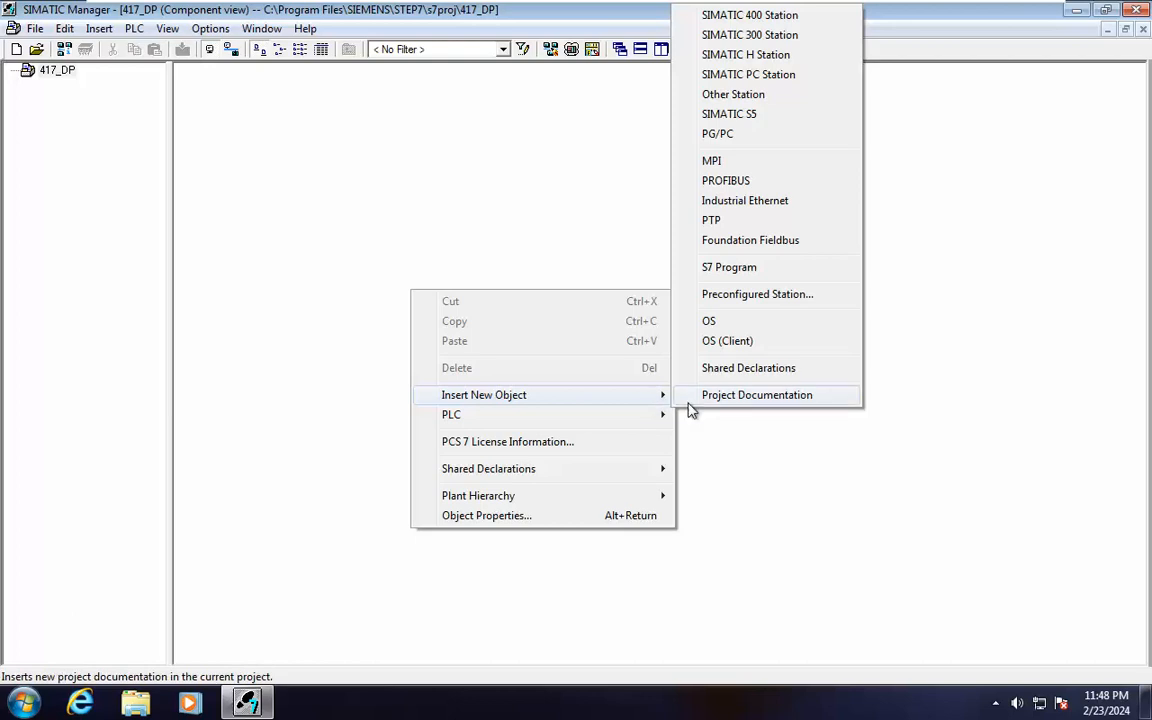
left_click(722, 55)
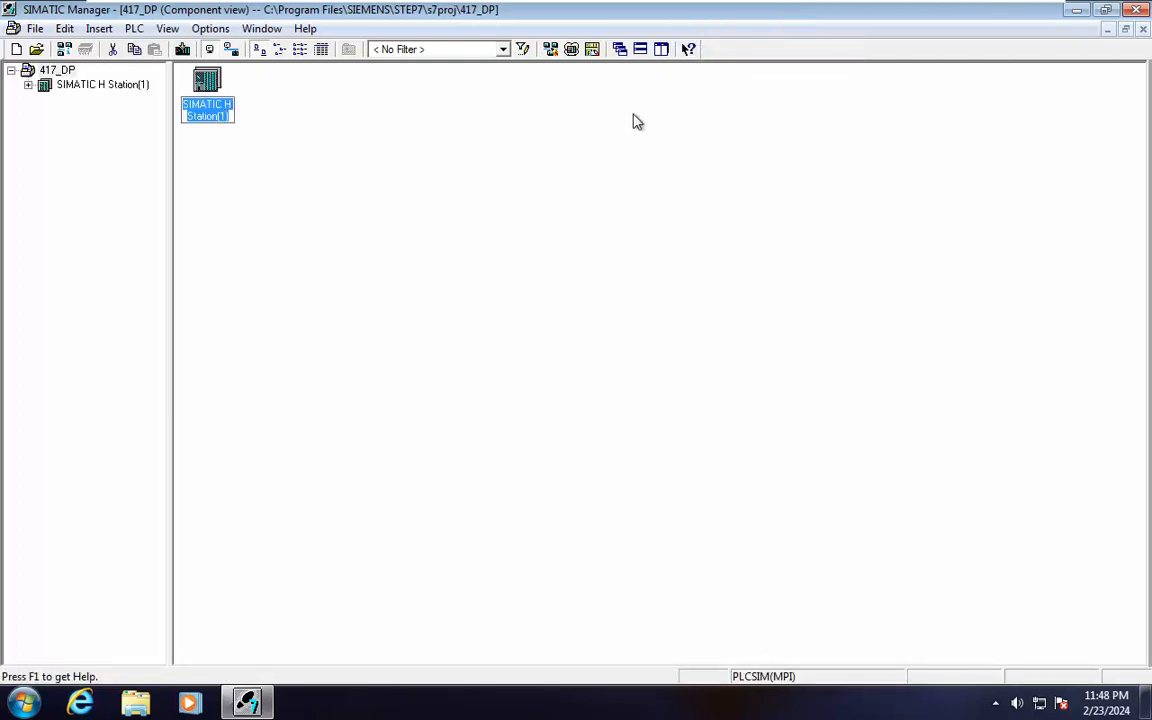
type("MAIN")
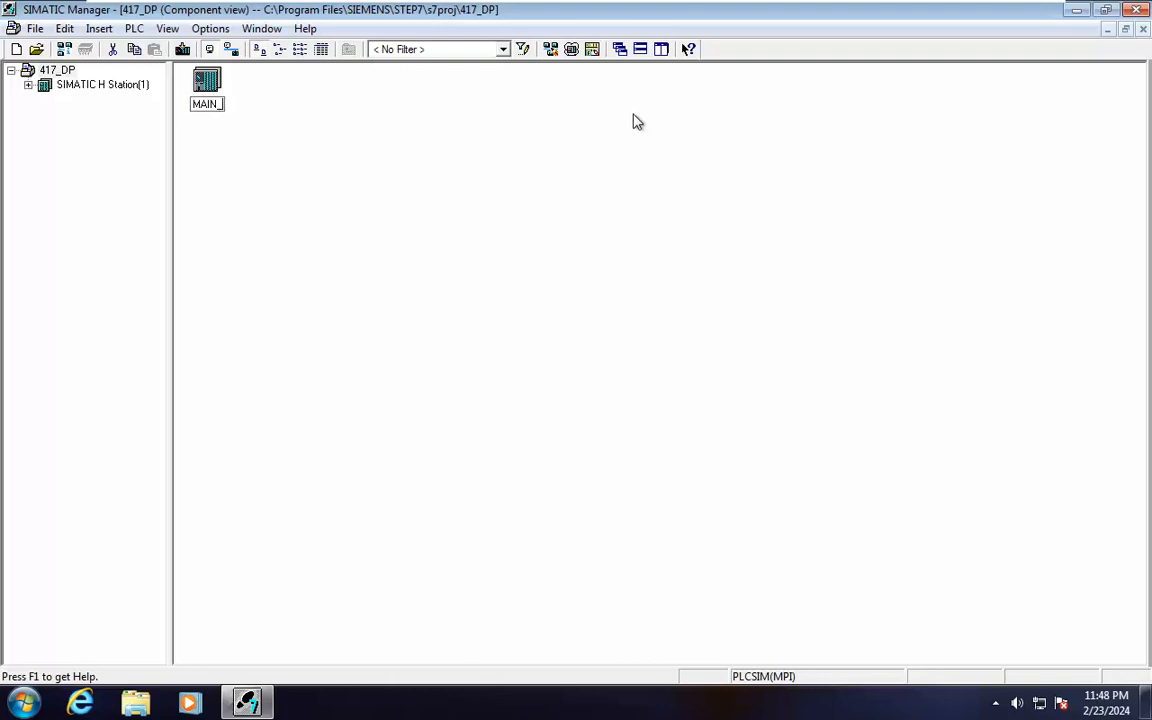
type("_H")
left_click(590, 126)
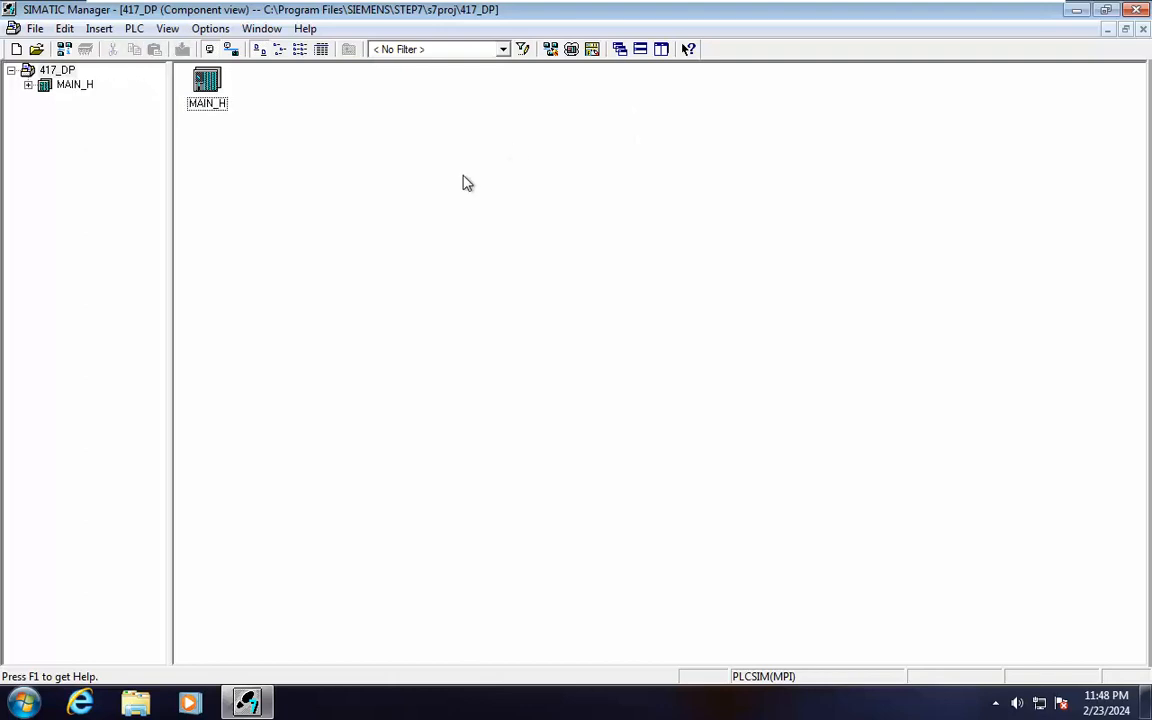
Step: Open the hardware configuration of MAIN_H and insert a UR2-H rack from the SIMATIC 400 catalog
double_click(210, 88)
double_click(216, 90)
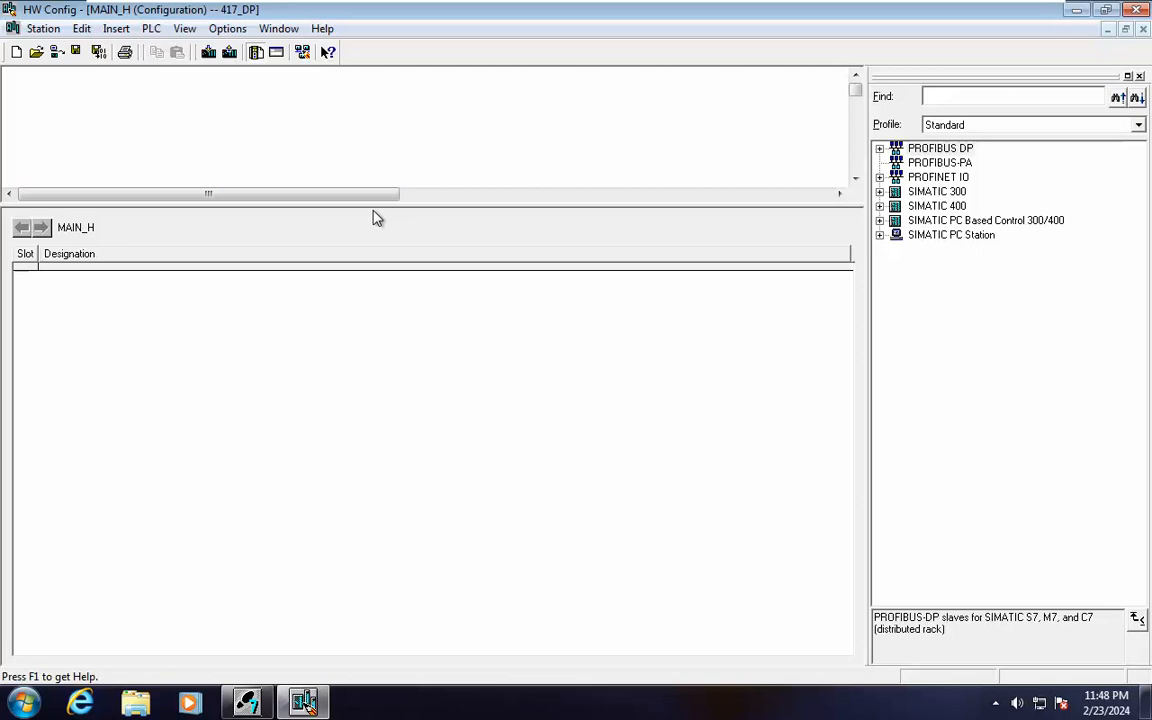
left_click_drag(376, 218, 385, 378)
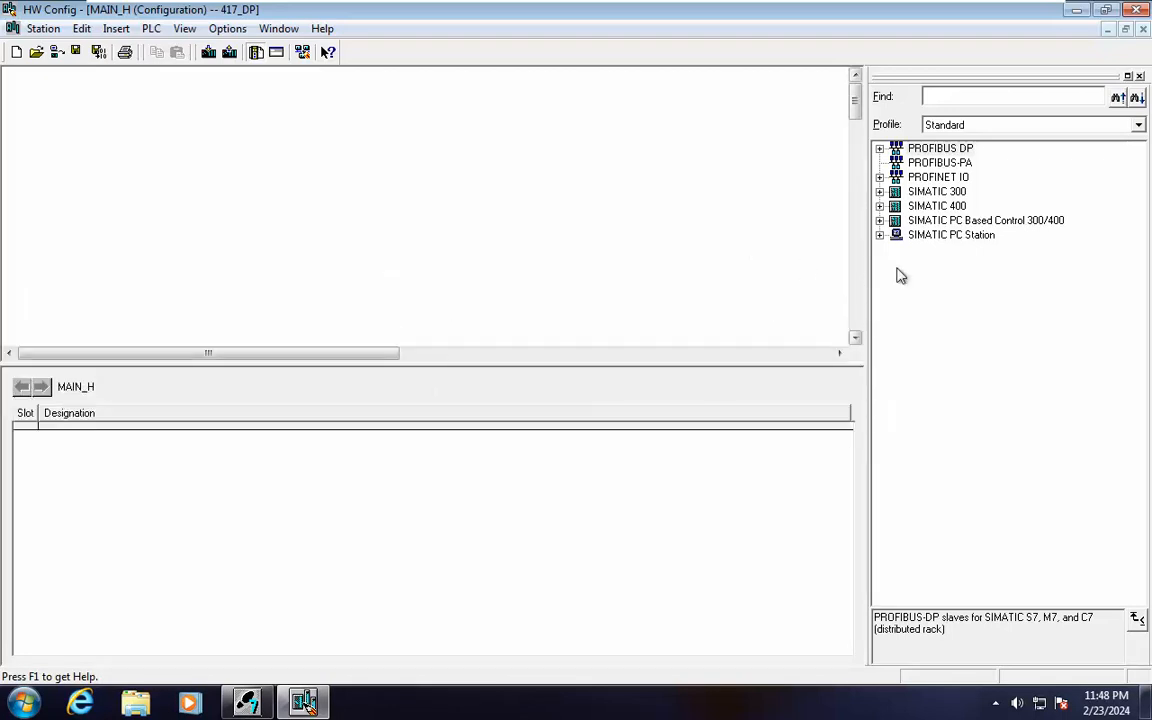
left_click(879, 206)
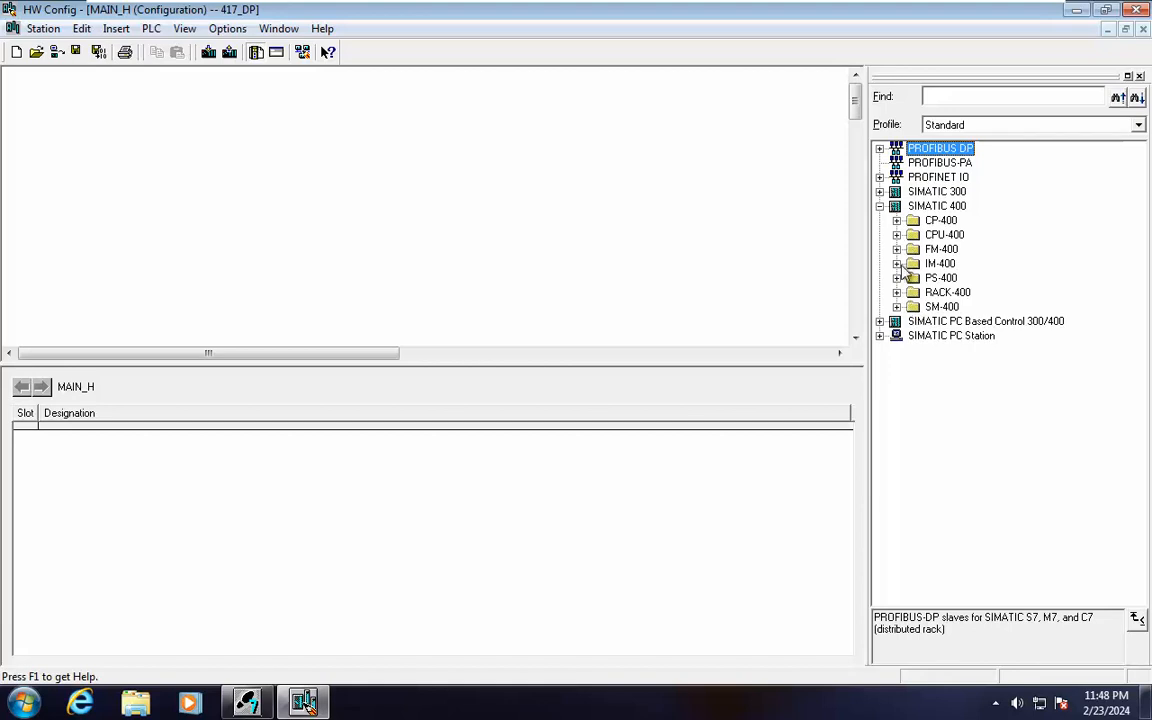
left_click(898, 292)
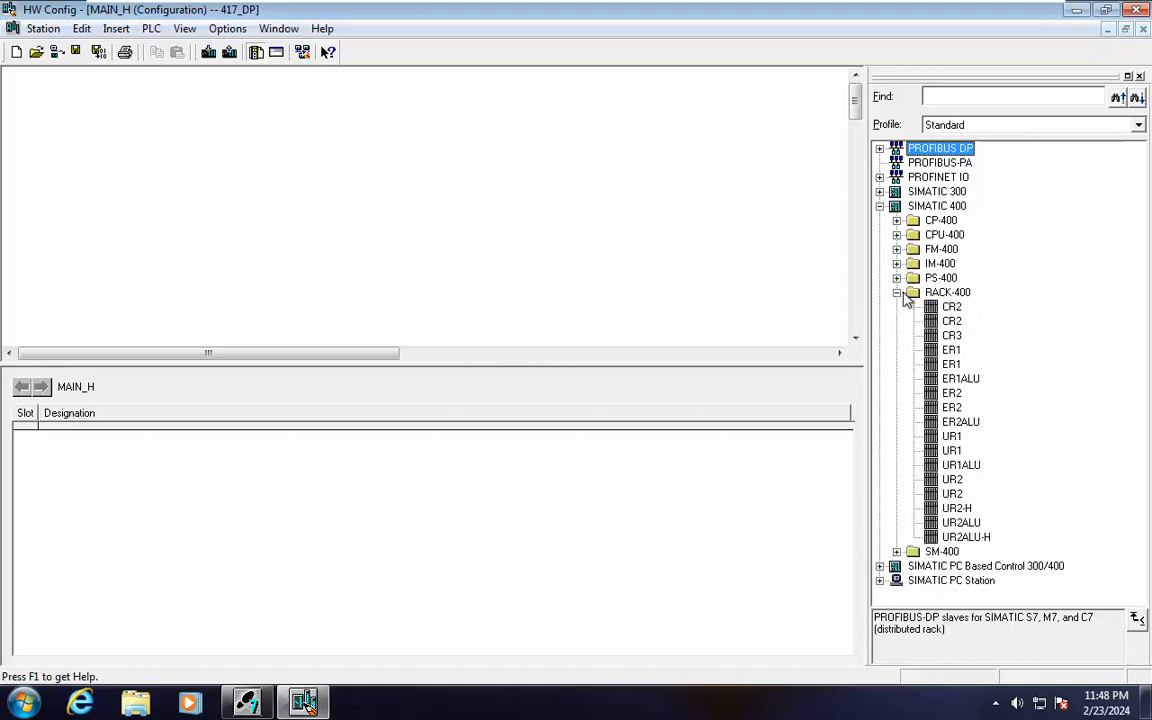
left_click(958, 508)
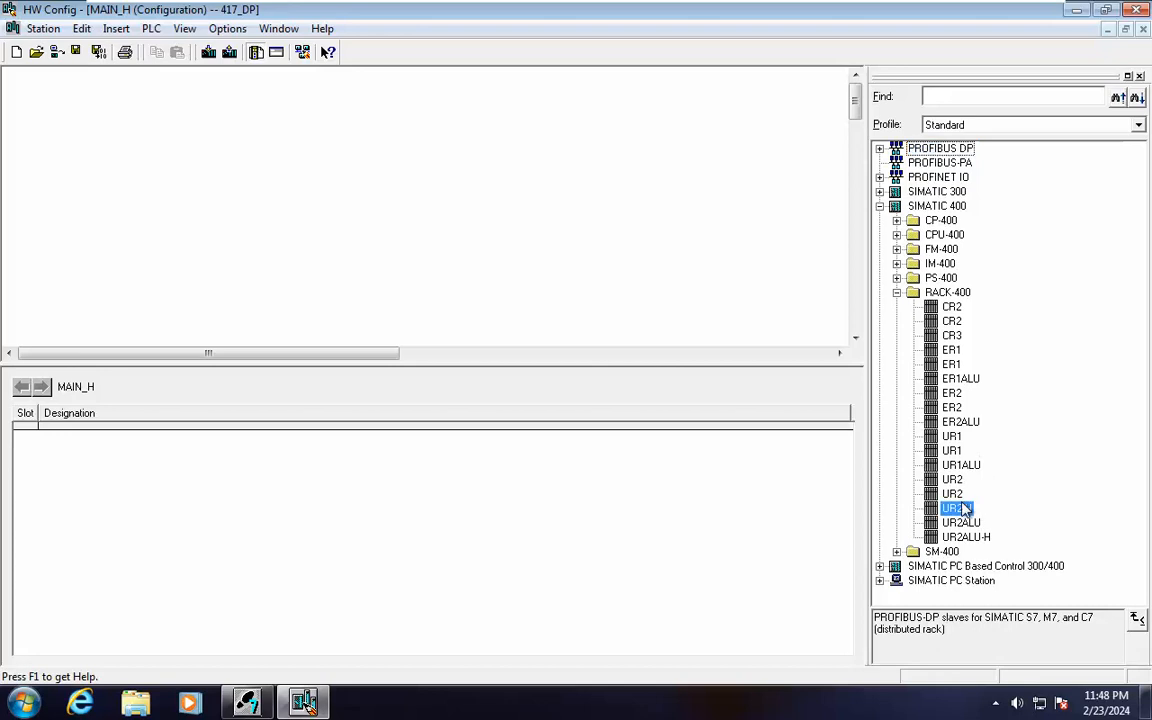
left_click_drag(958, 508, 208, 156)
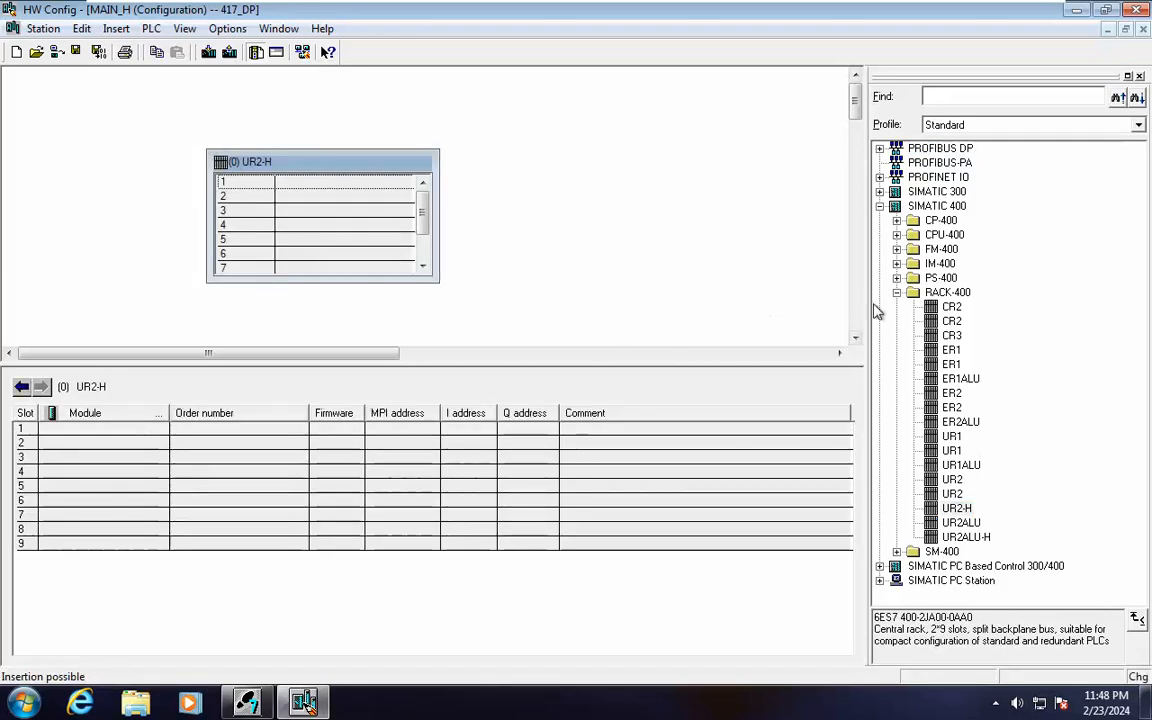
Step: Insert the standard power supply PS 405 10A (6ES7 405-0KA00-0AA0) into slot 1 of the UR2-H rack
left_click(897, 292)
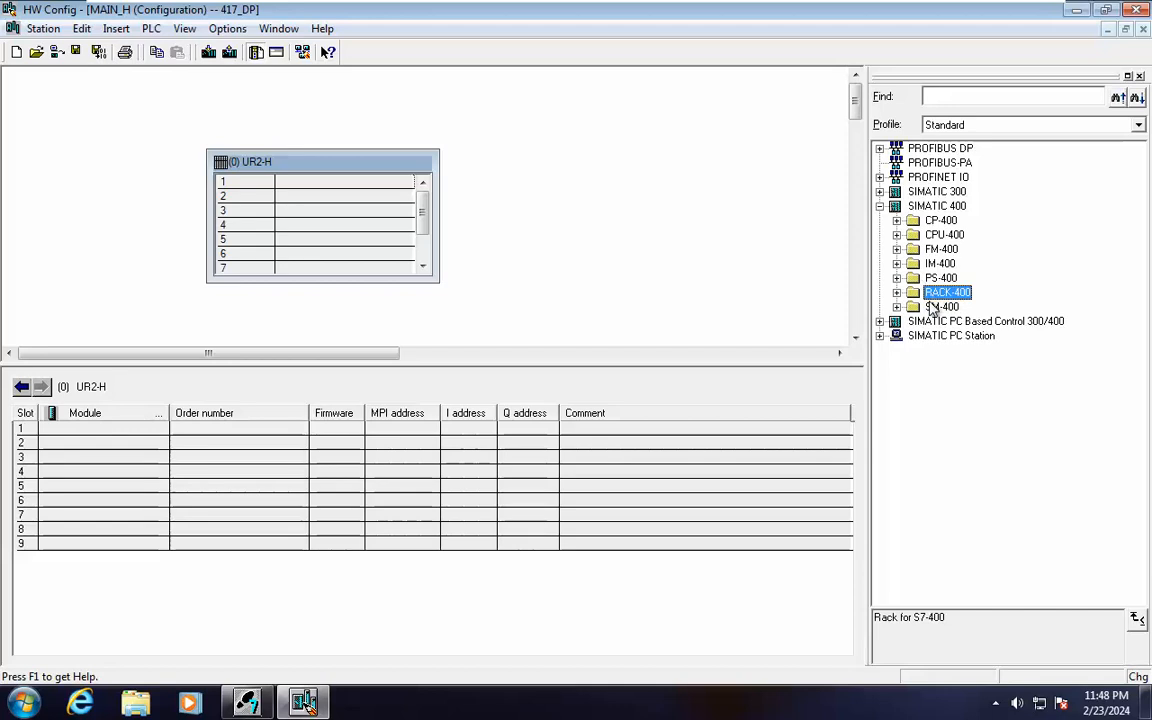
left_click(897, 278)
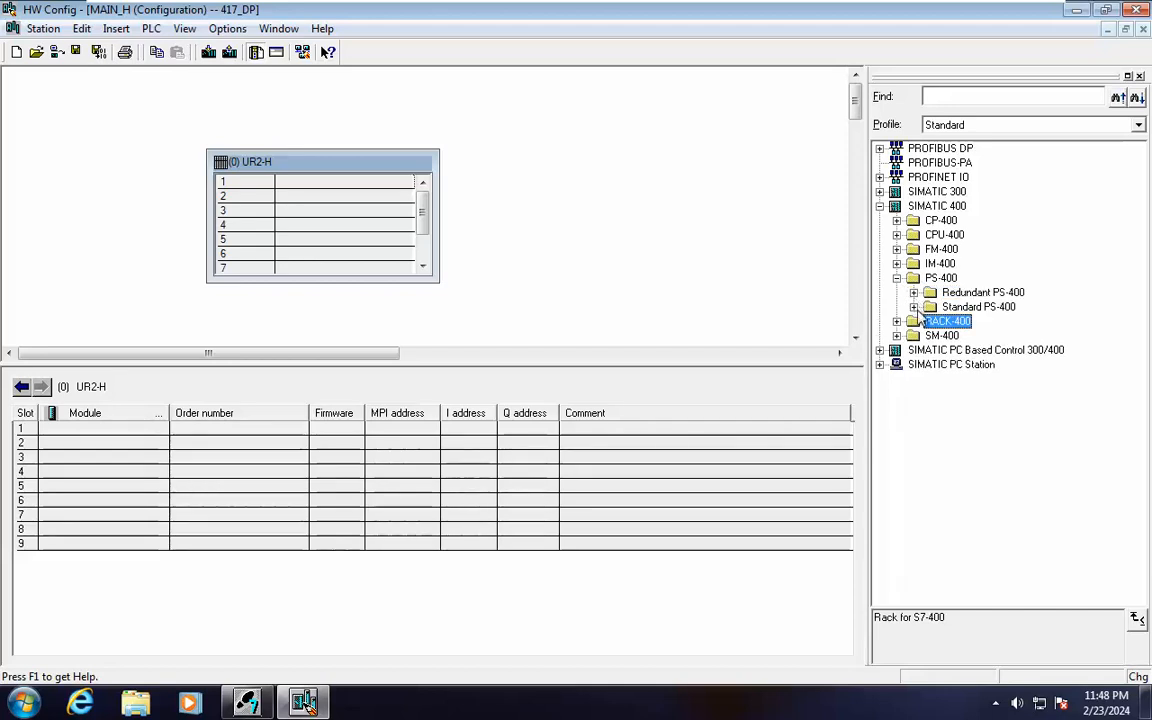
left_click(913, 307)
left_click_drag(975, 321, 345, 182)
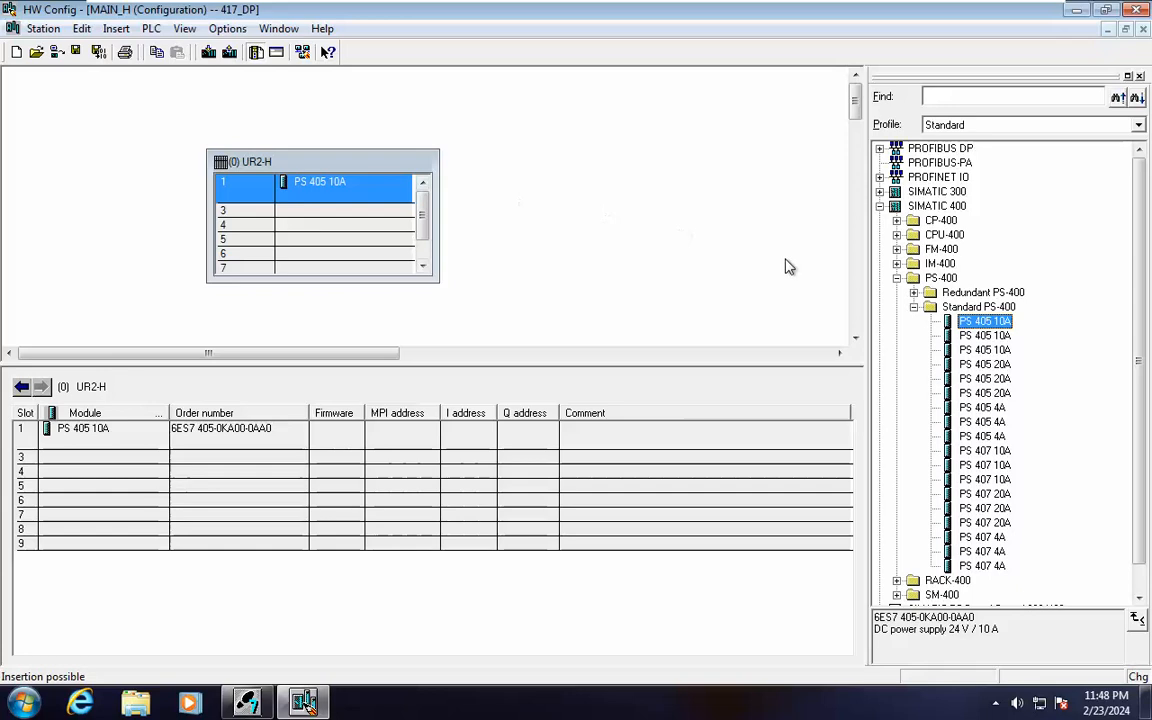
Step: Insert CPU 417-4H, 6ES7 417-4HT14-0AB0 firmware V4.5, into slot 3 of the UR2-H rack
left_click(897, 278)
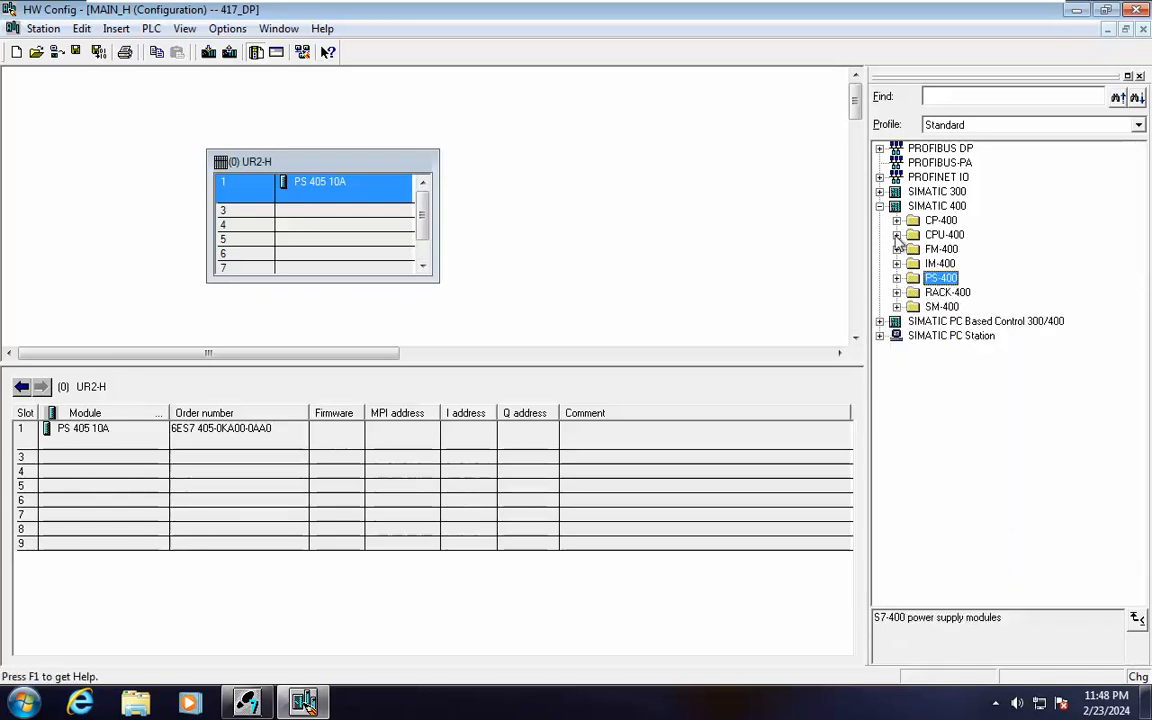
left_click(897, 235)
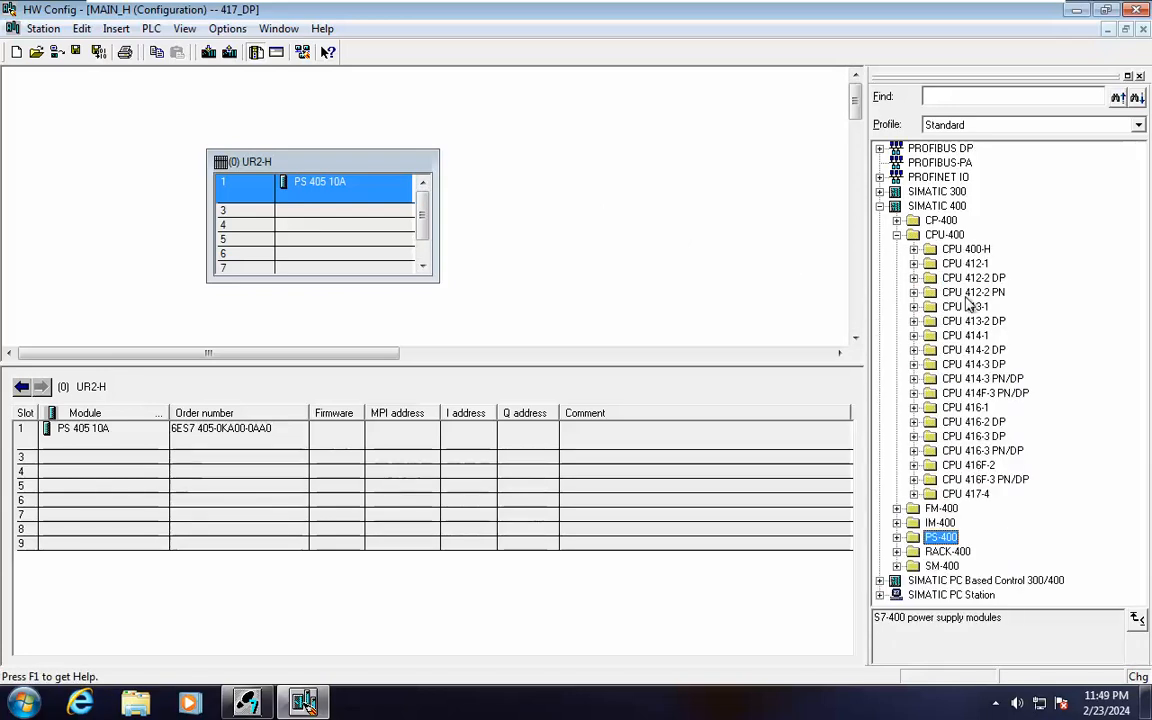
left_click(913, 494)
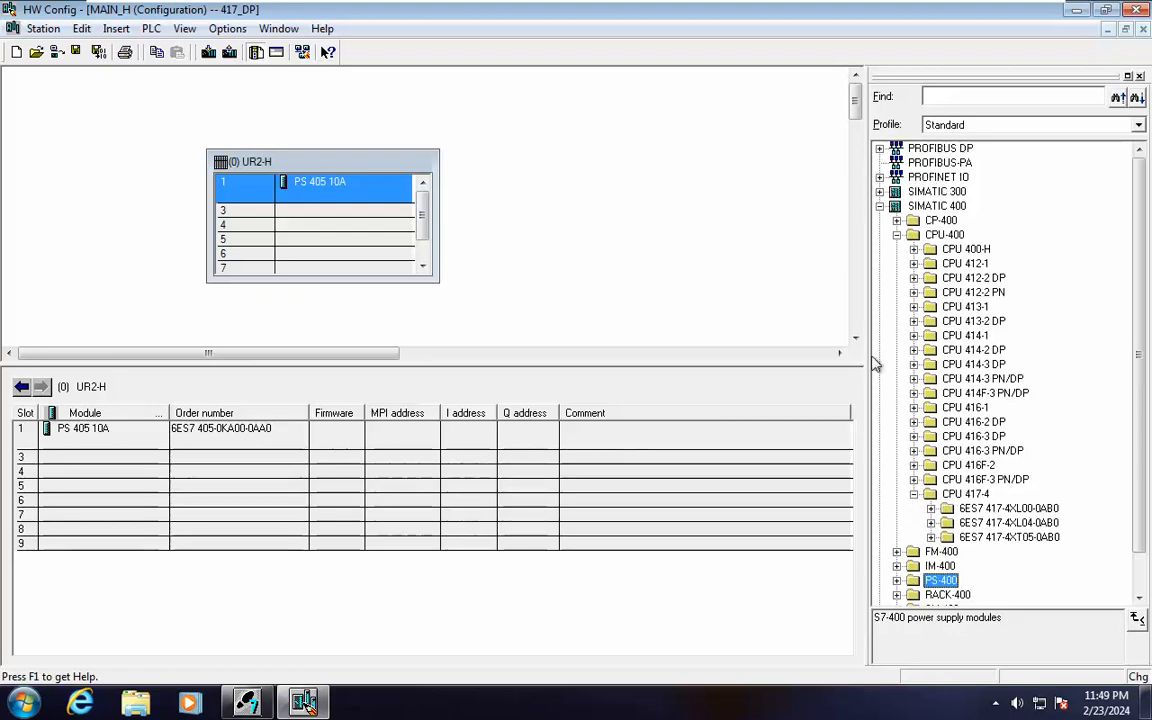
left_click(914, 250)
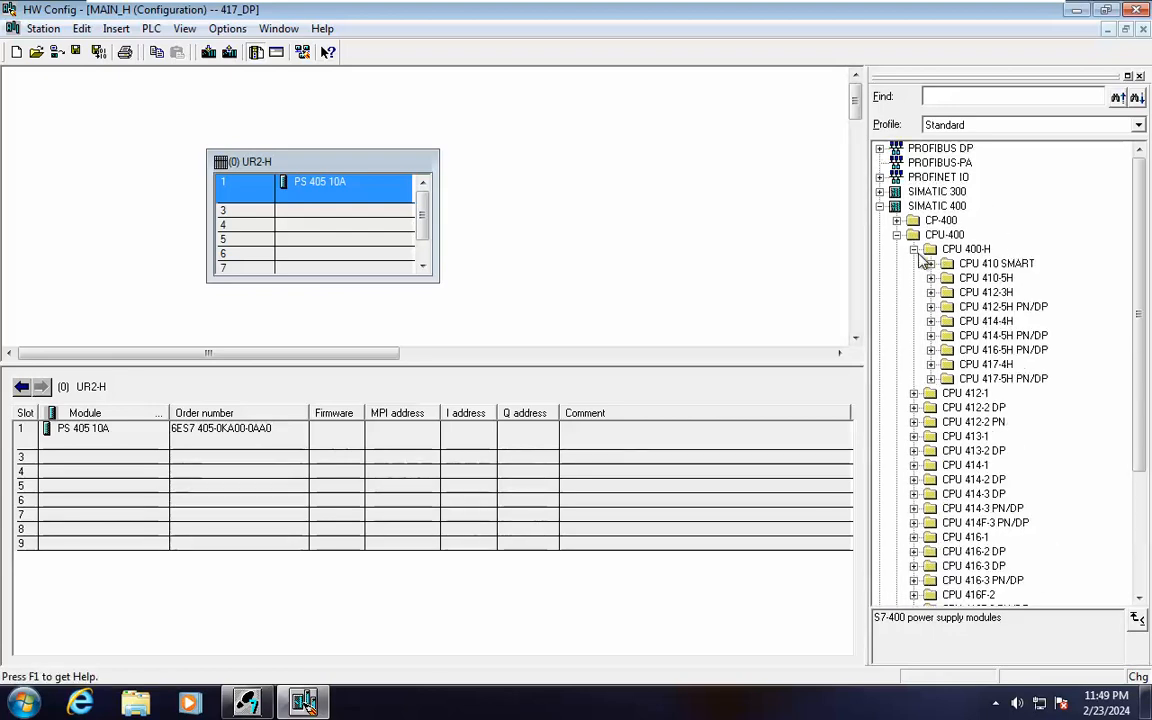
left_click(931, 365)
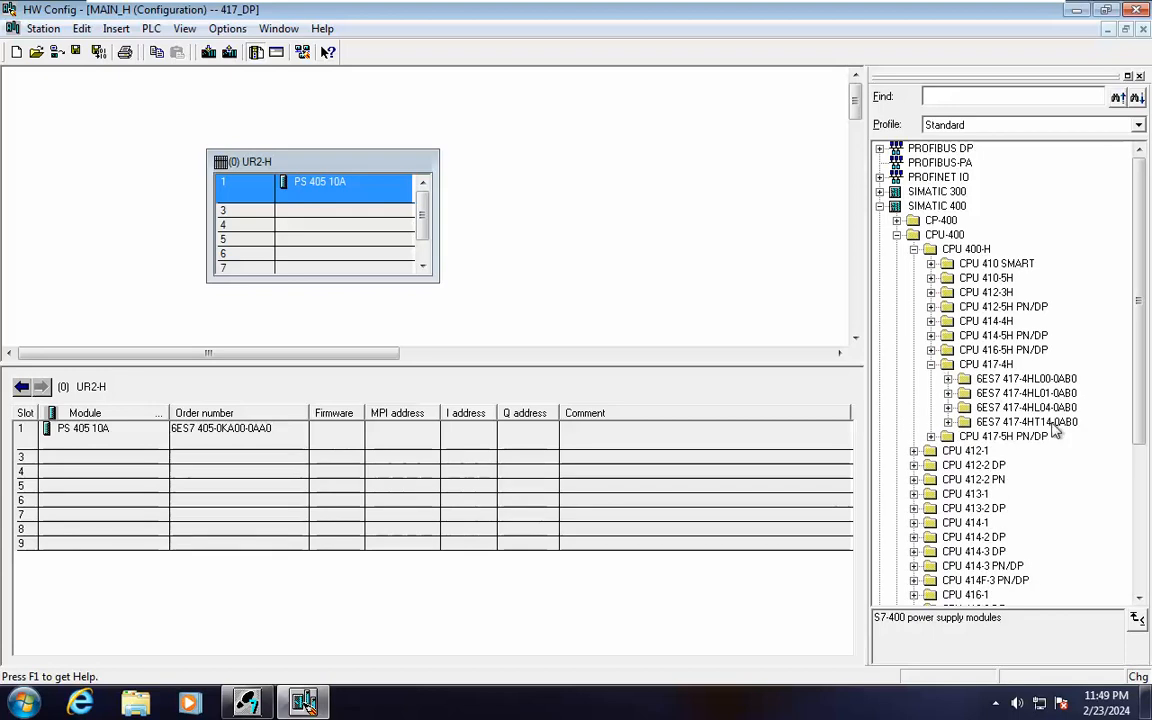
left_click(948, 423)
left_click_drag(1008, 443, 407, 202)
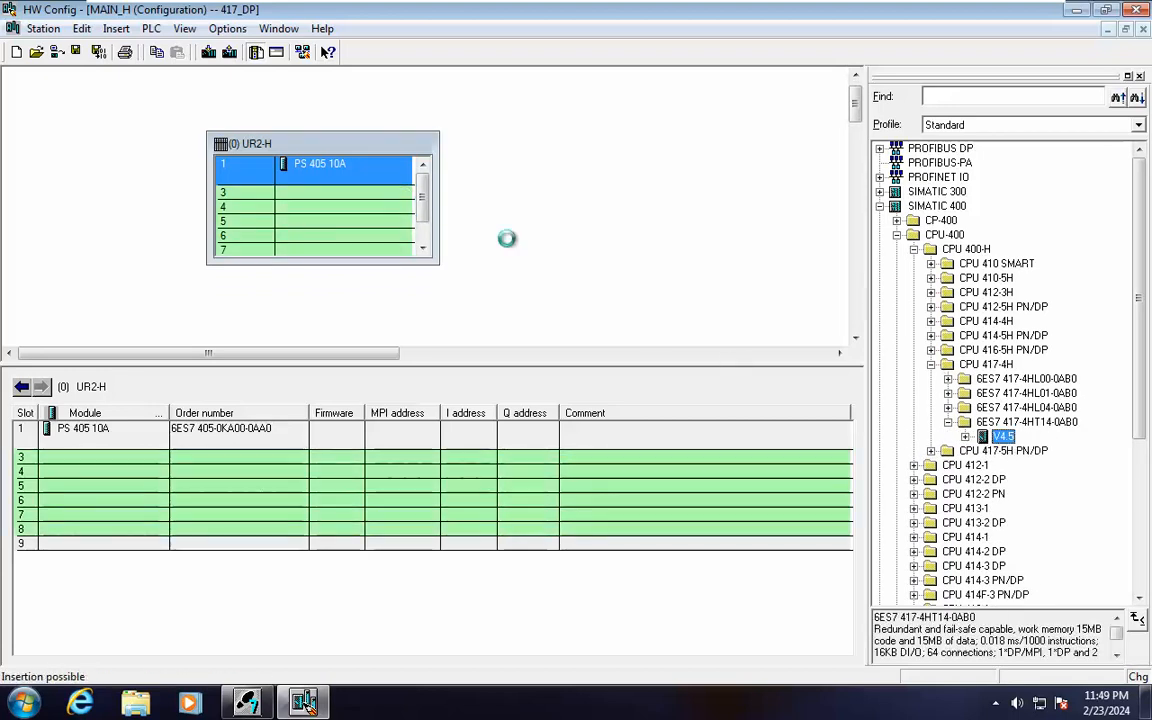
Step: Connect the CPU's DP interface to a new PROFIBUS subnet, accepting the default subnet settings and address 2
left_click(738, 348)
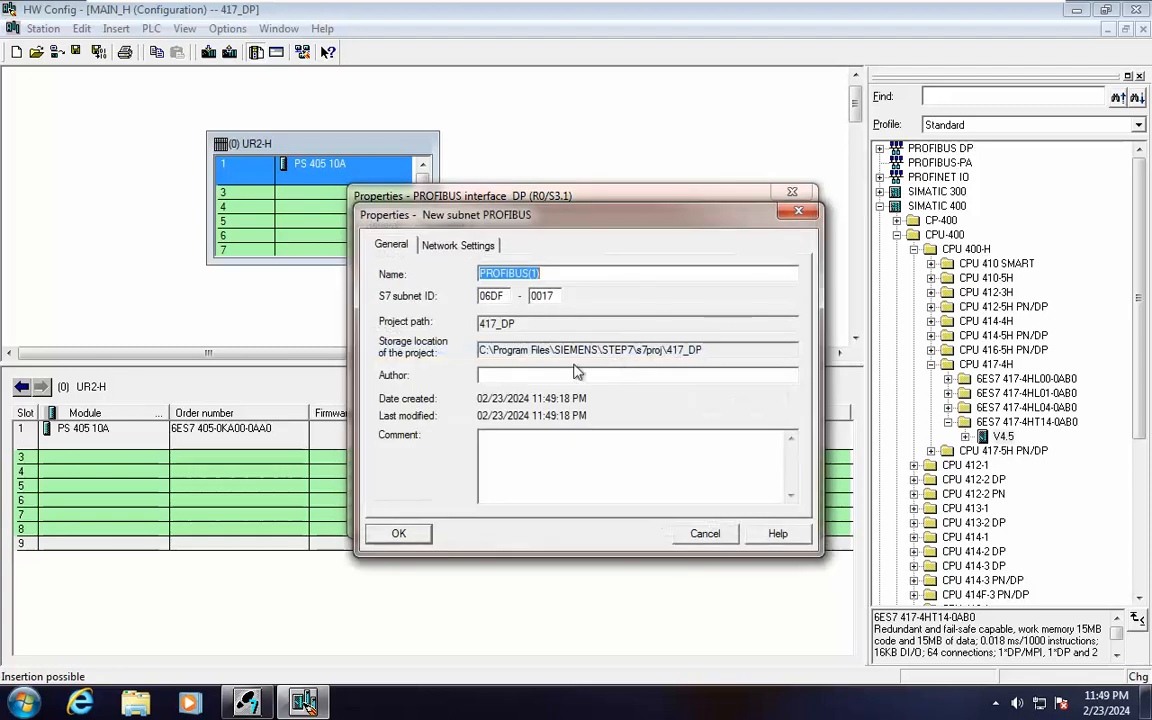
left_click(403, 533)
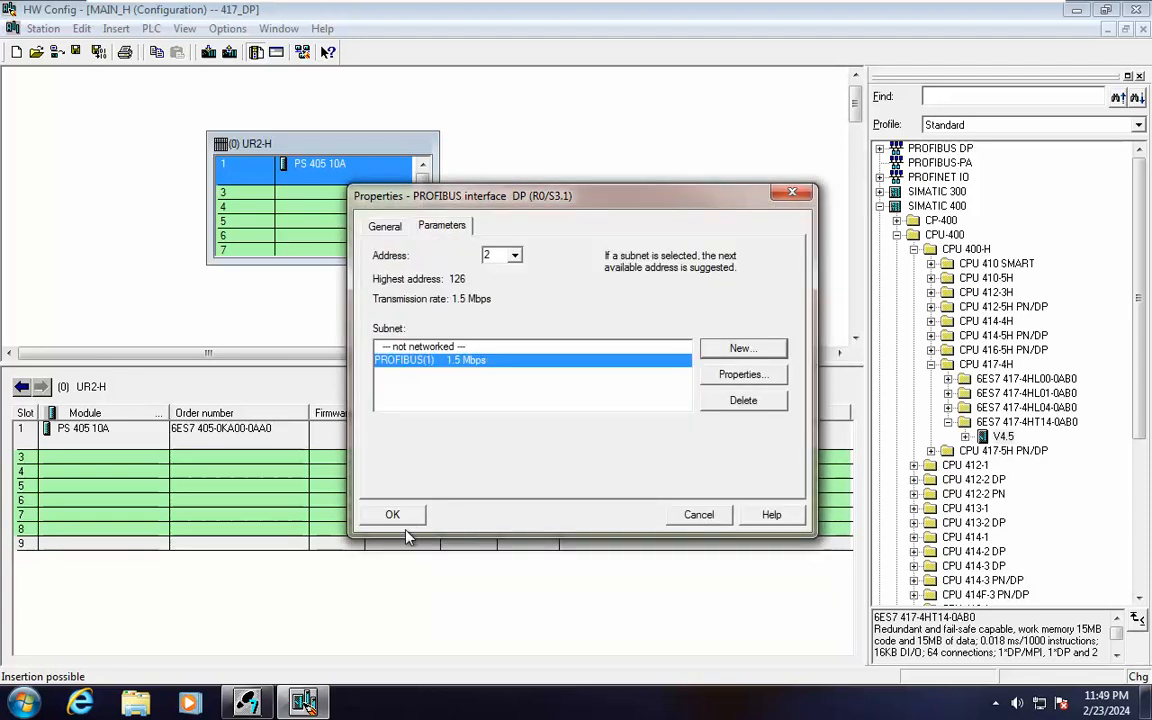
left_click(400, 516)
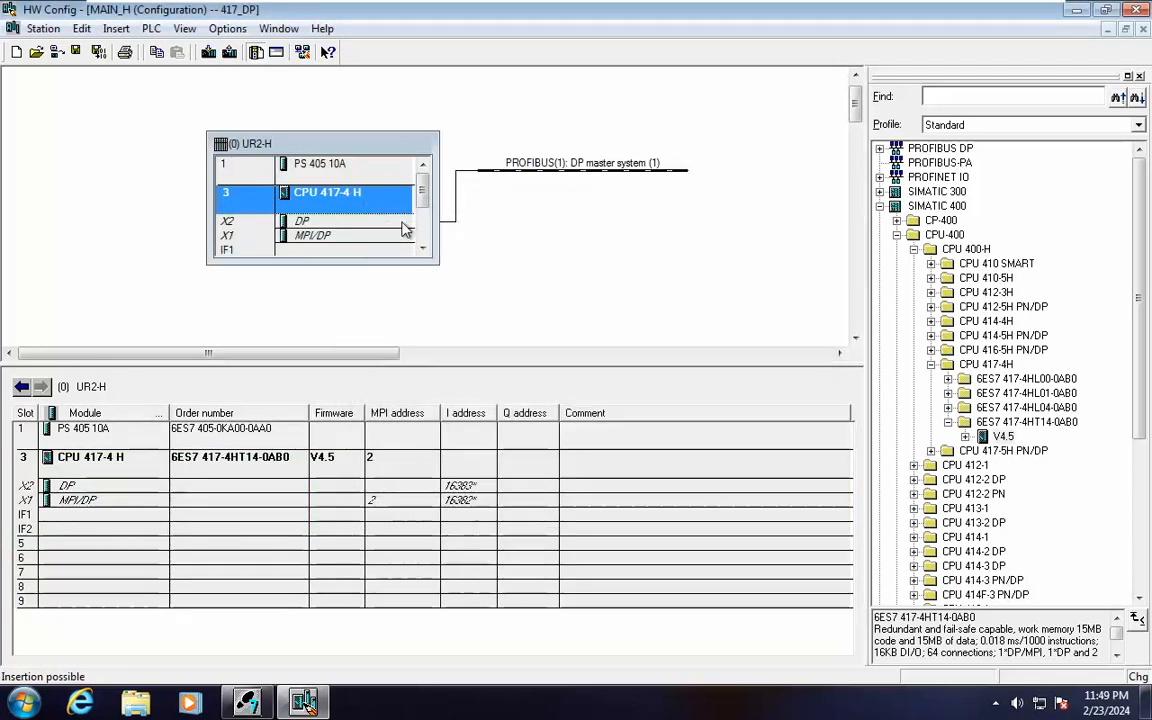
Step: Insert the long H Sync Submodule into both IF1 and IF2 of the CPU 417-4 H
scroll(415, 205, "down", 1)
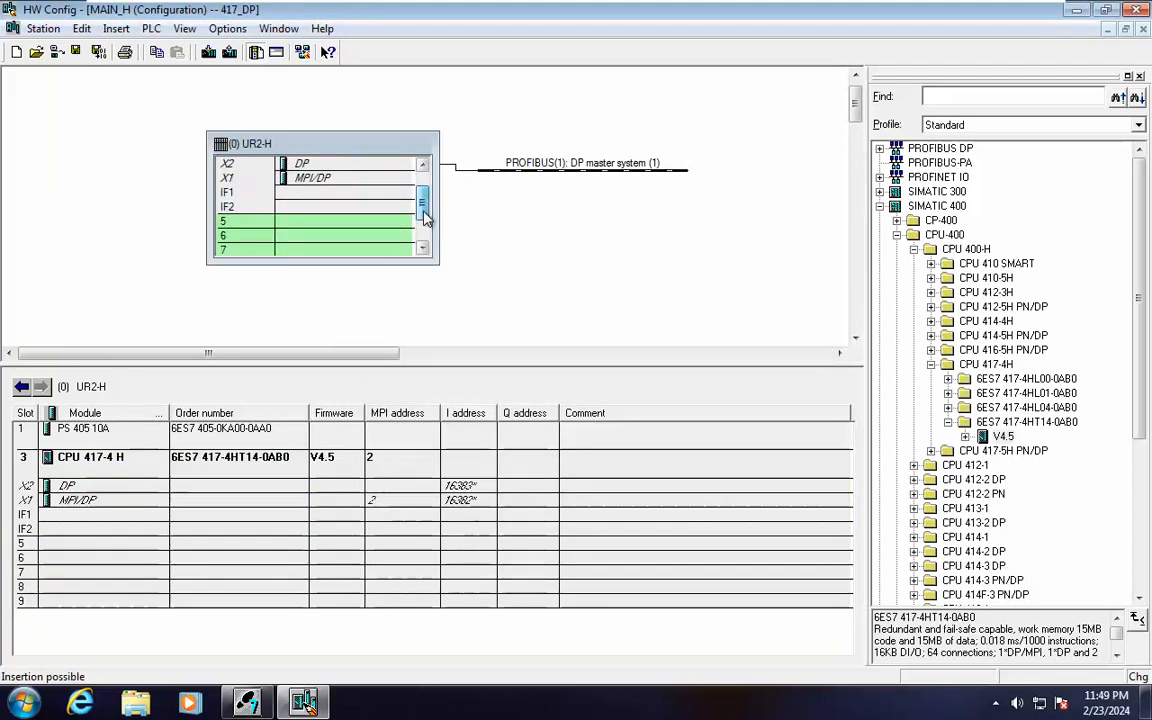
left_click(965, 437)
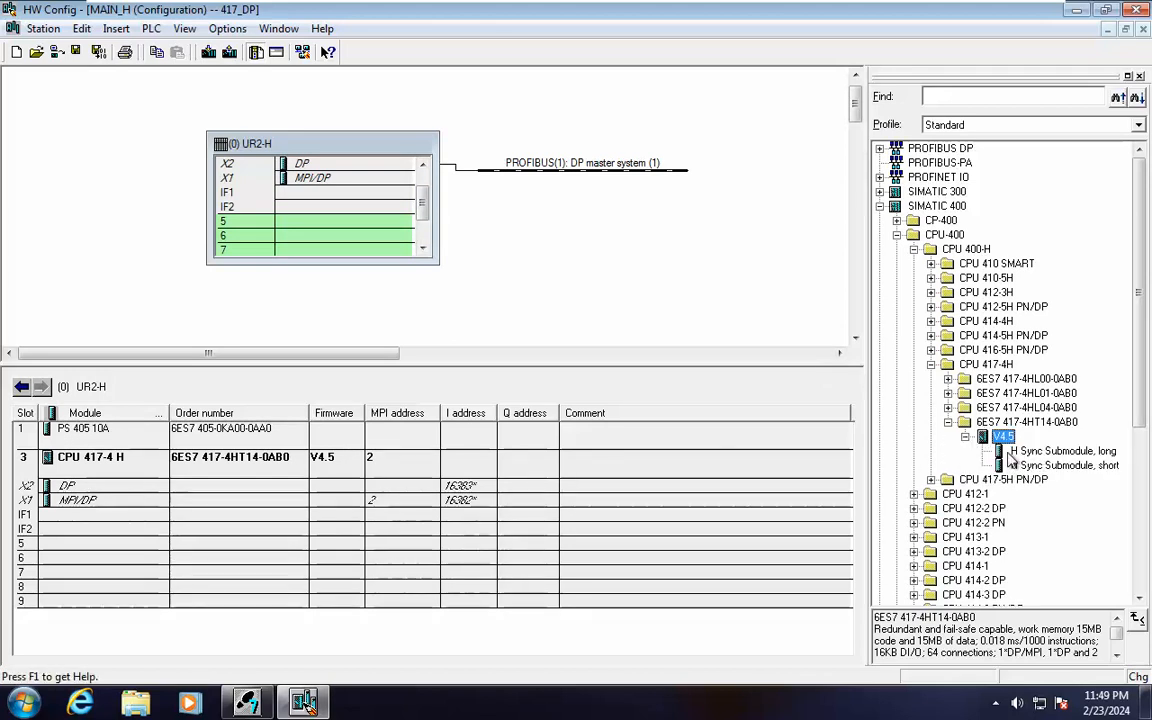
left_click_drag(1060, 451, 384, 204)
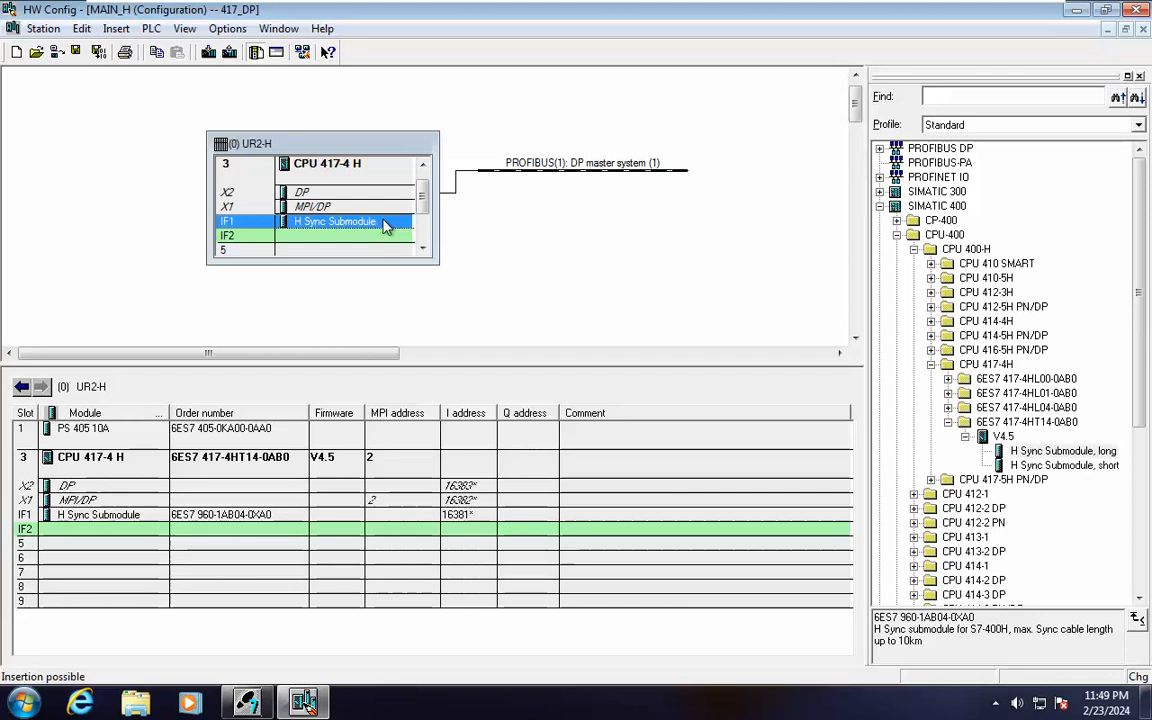
left_click(391, 237)
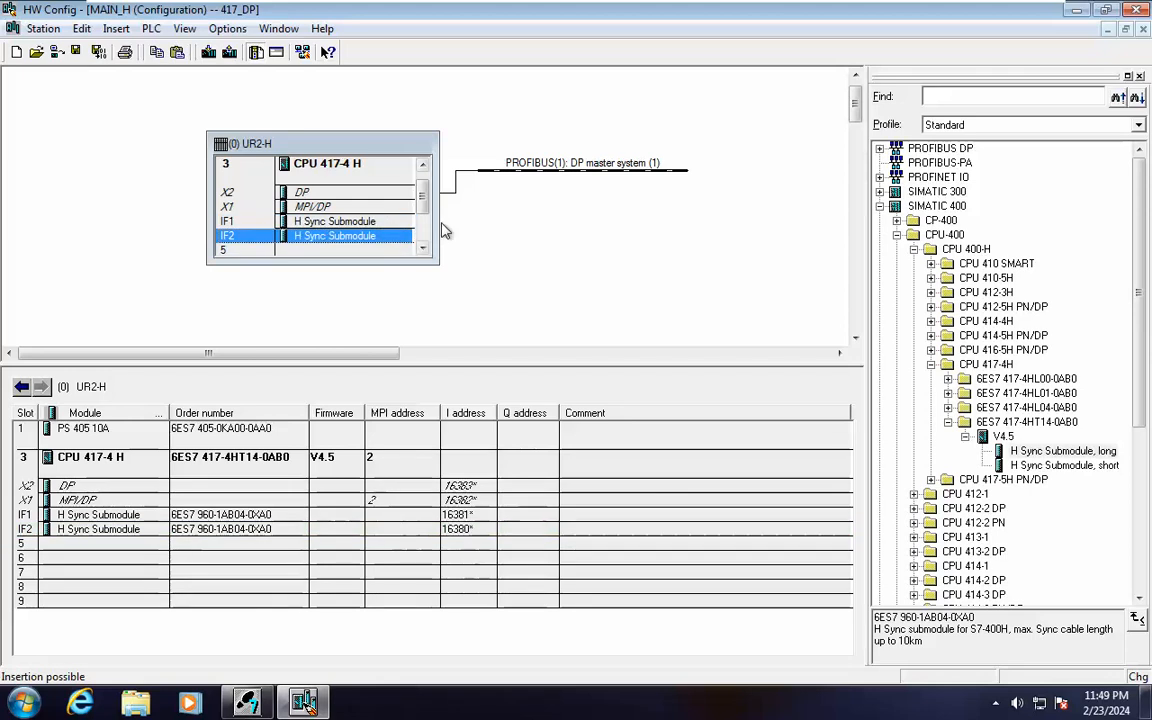
scroll(430, 205, "up", 1)
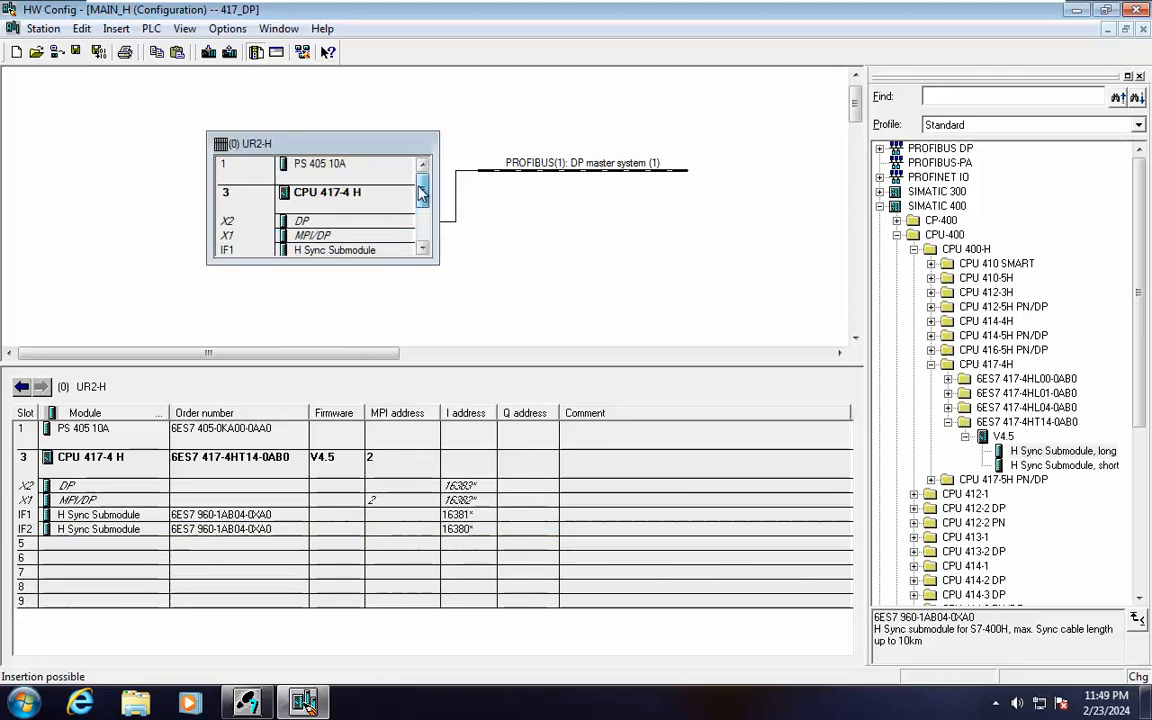
Step: Duplicate the UR2-H rack with its modules and connect the copy's DP interface to a new default PROFIBUS subnet at address 2
left_click_drag(553, 361, 553, 455)
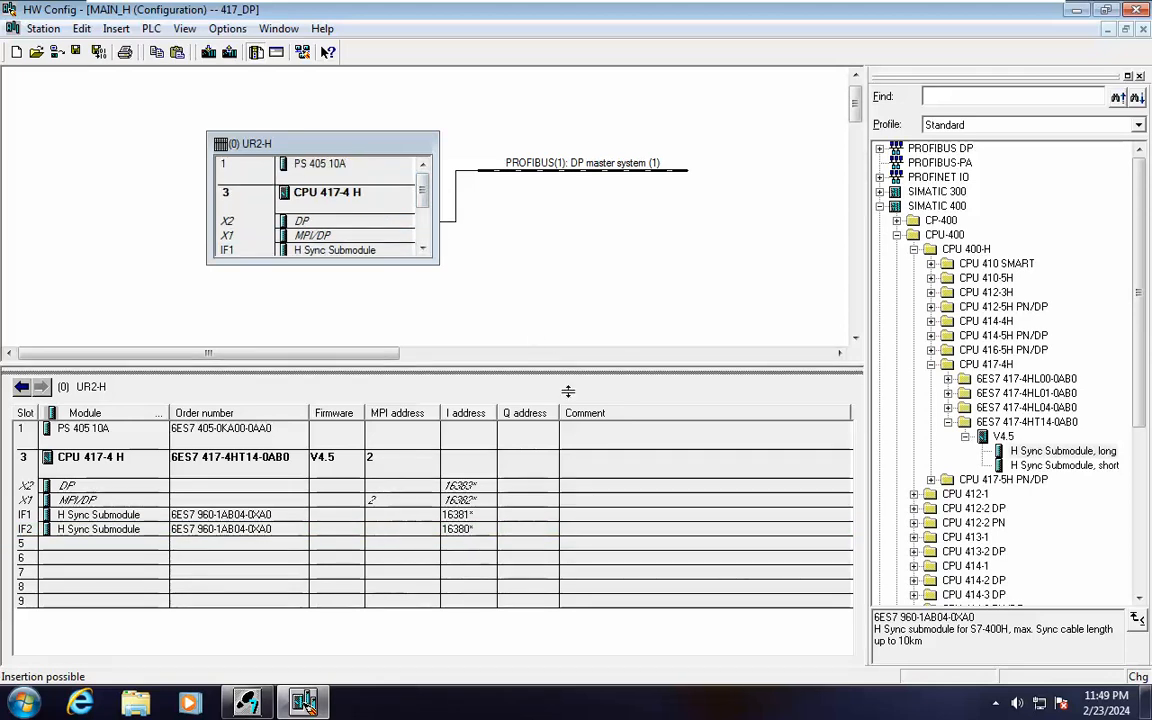
right_click(342, 147)
left_click(375, 151)
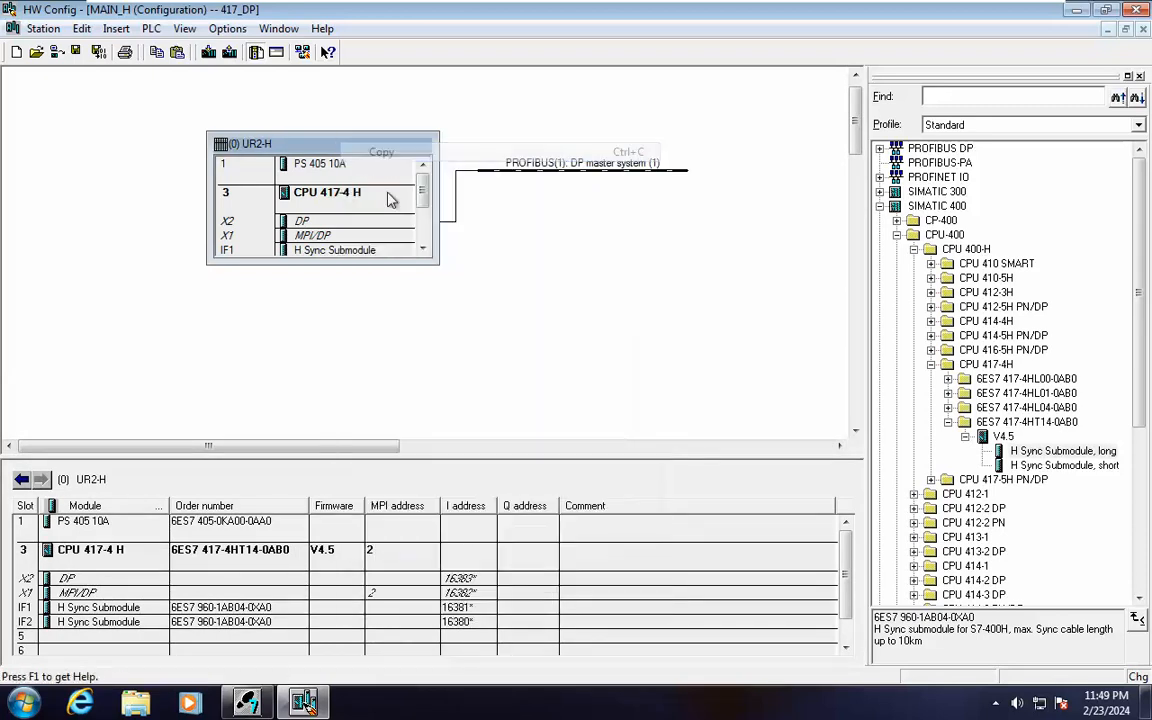
double_click(344, 223)
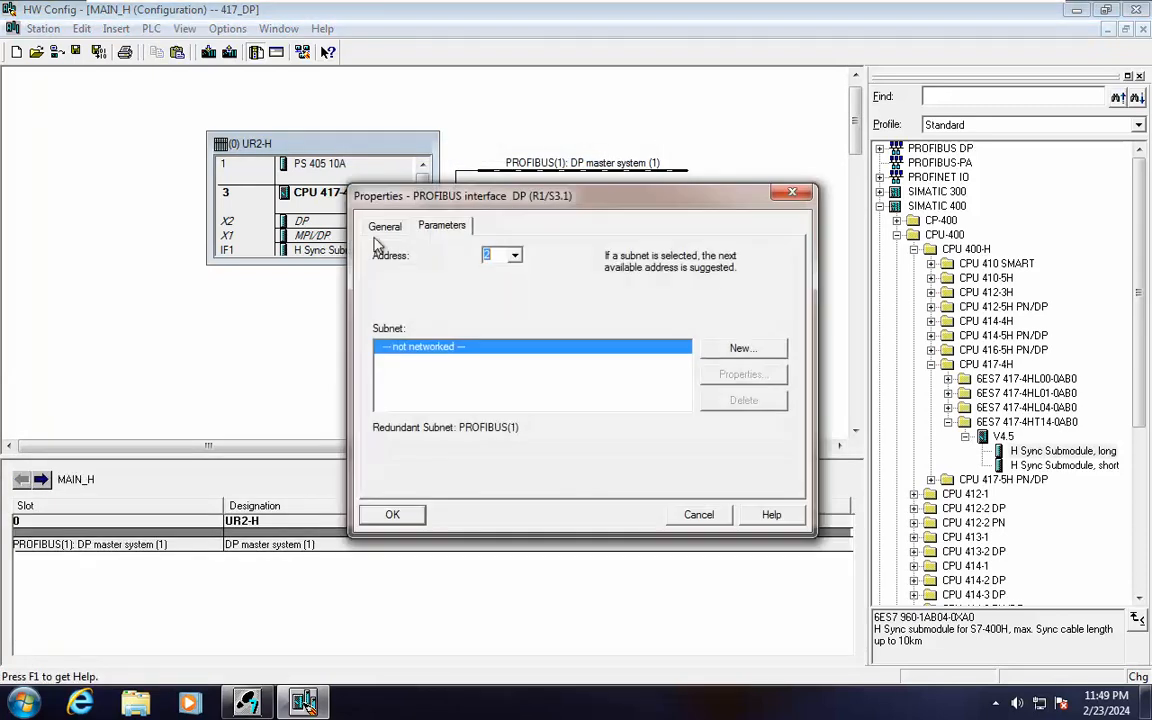
left_click(742, 348)
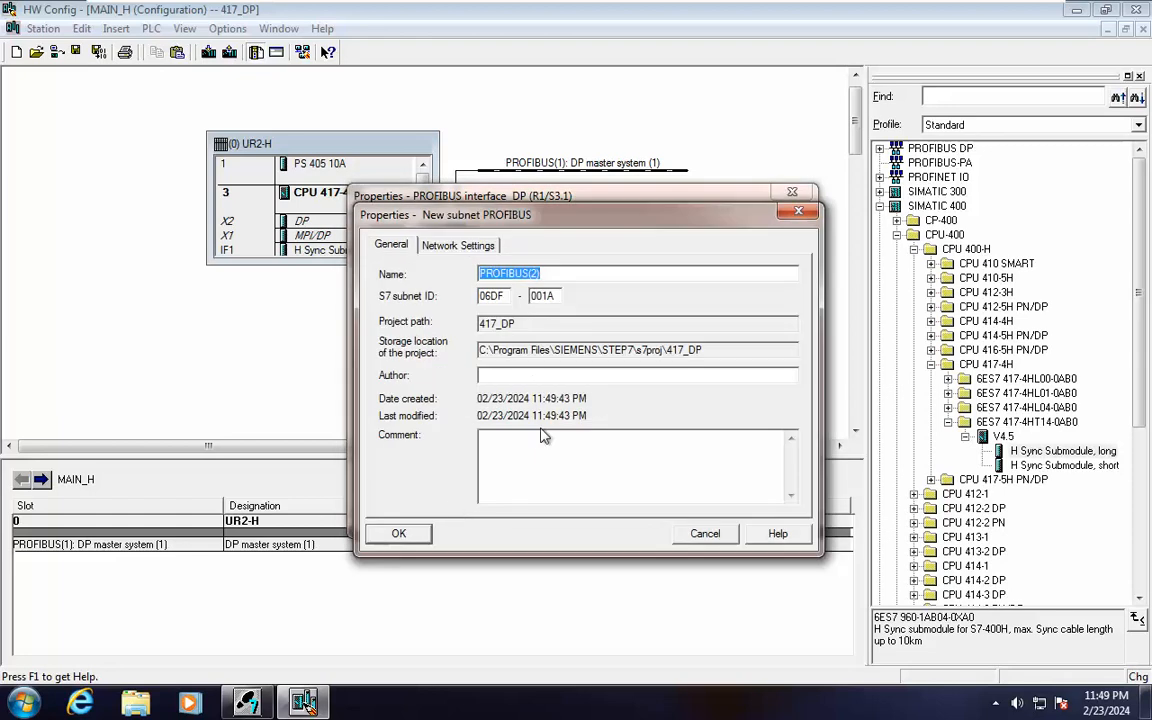
left_click(398, 533)
left_click(398, 522)
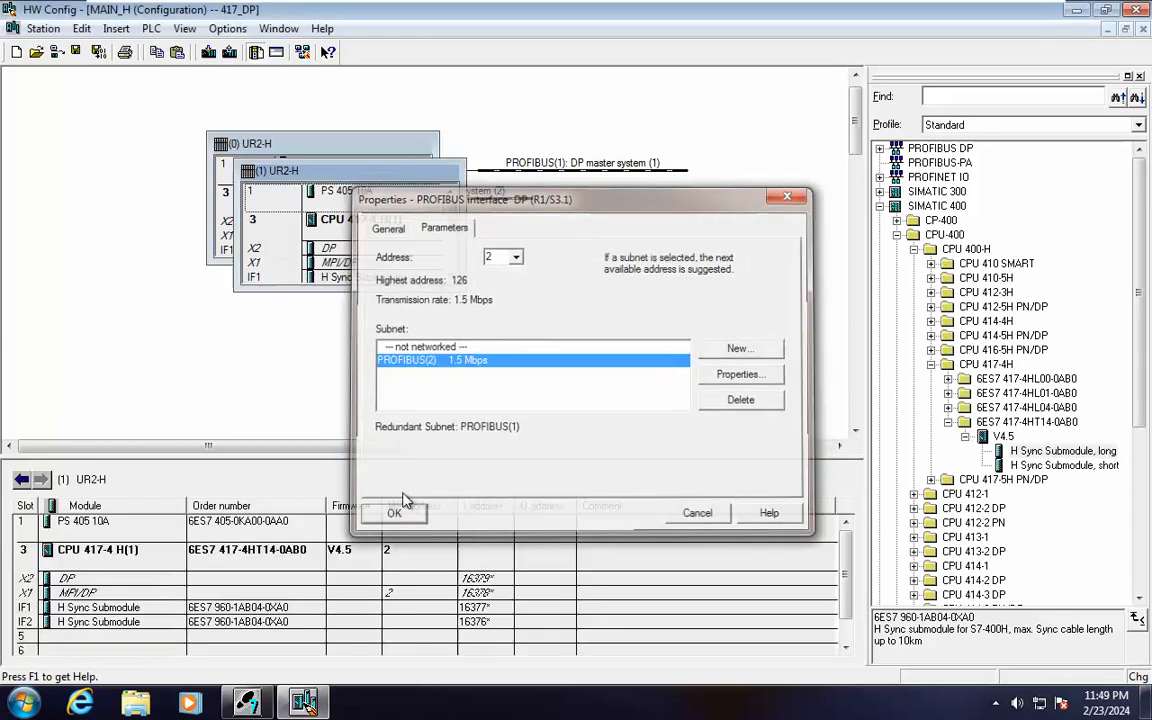
Step: Arrange the duplicated rack directly below the original and place the PROFIBUS(2) DP master system line beside it
left_click_drag(340, 175, 312, 285)
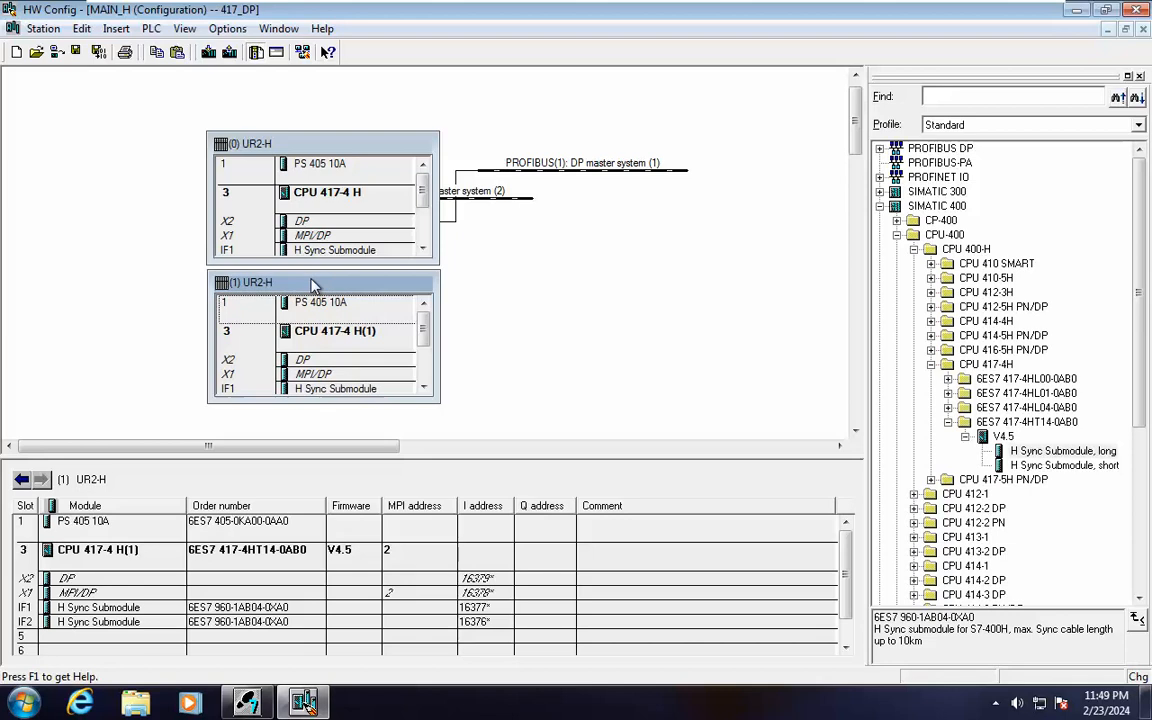
left_click_drag(467, 198, 712, 328)
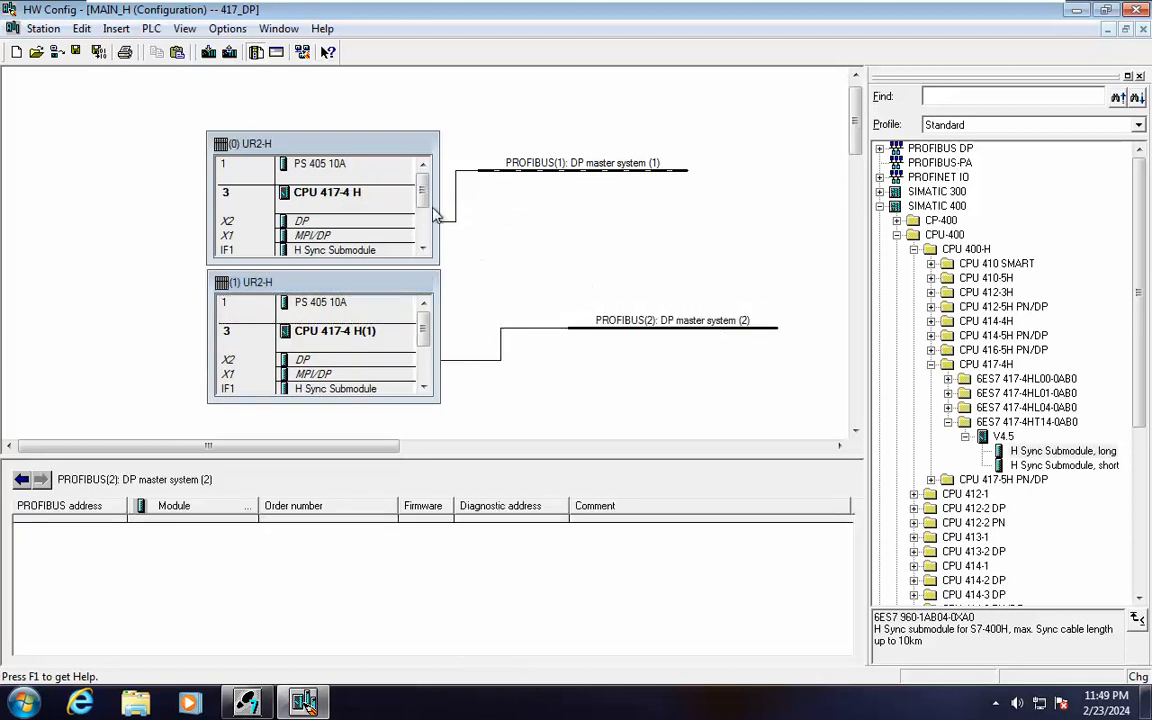
Step: Insert the CP 443-5 Extended, 6GK7 443-5DX05-0XE0 firmware V7.0, into slot 5 of rack 0
left_click_drag(427, 198, 424, 224)
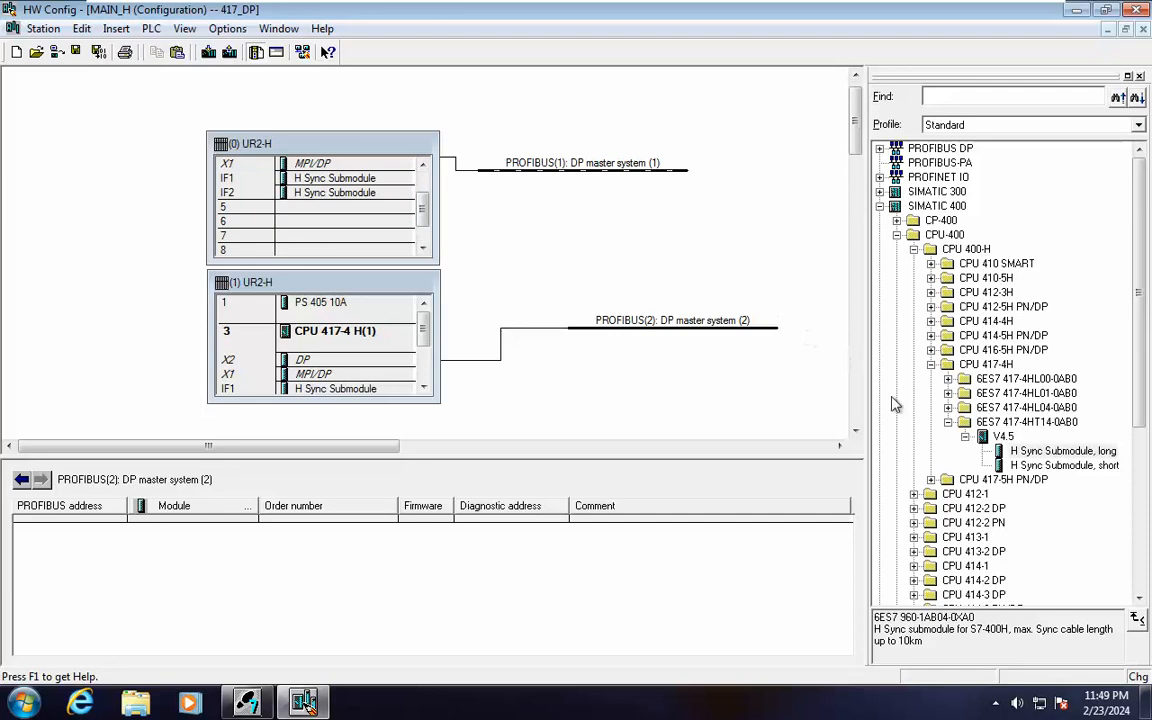
left_click(897, 235)
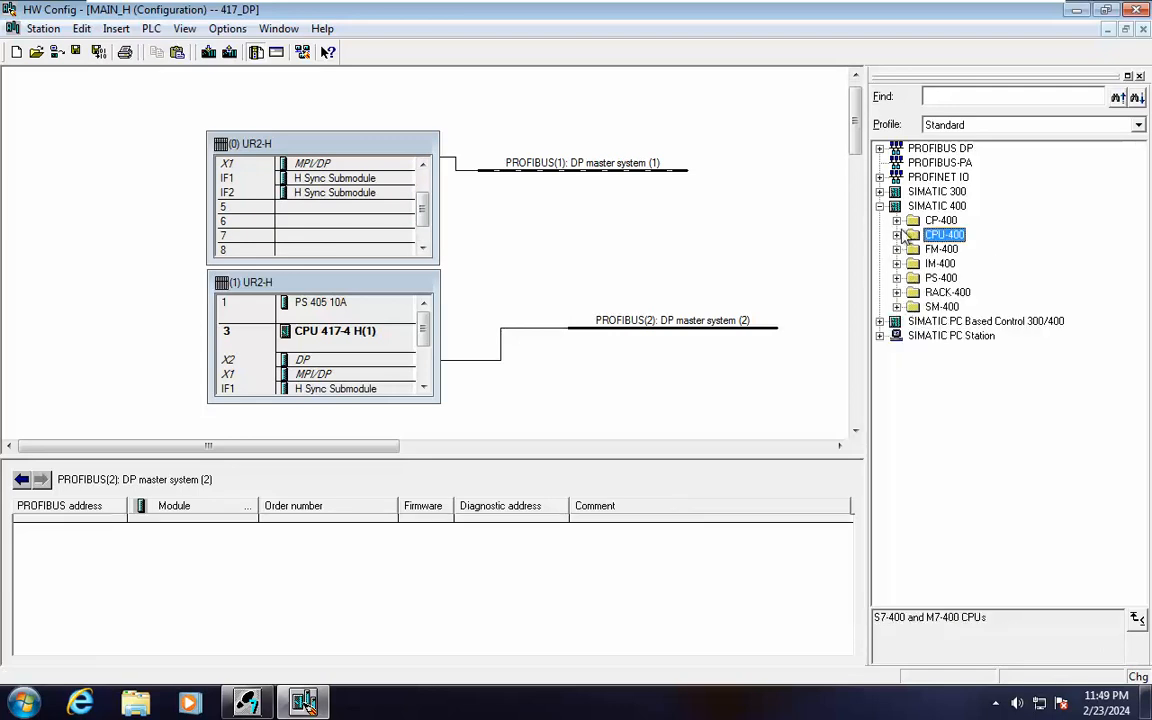
left_click(897, 220)
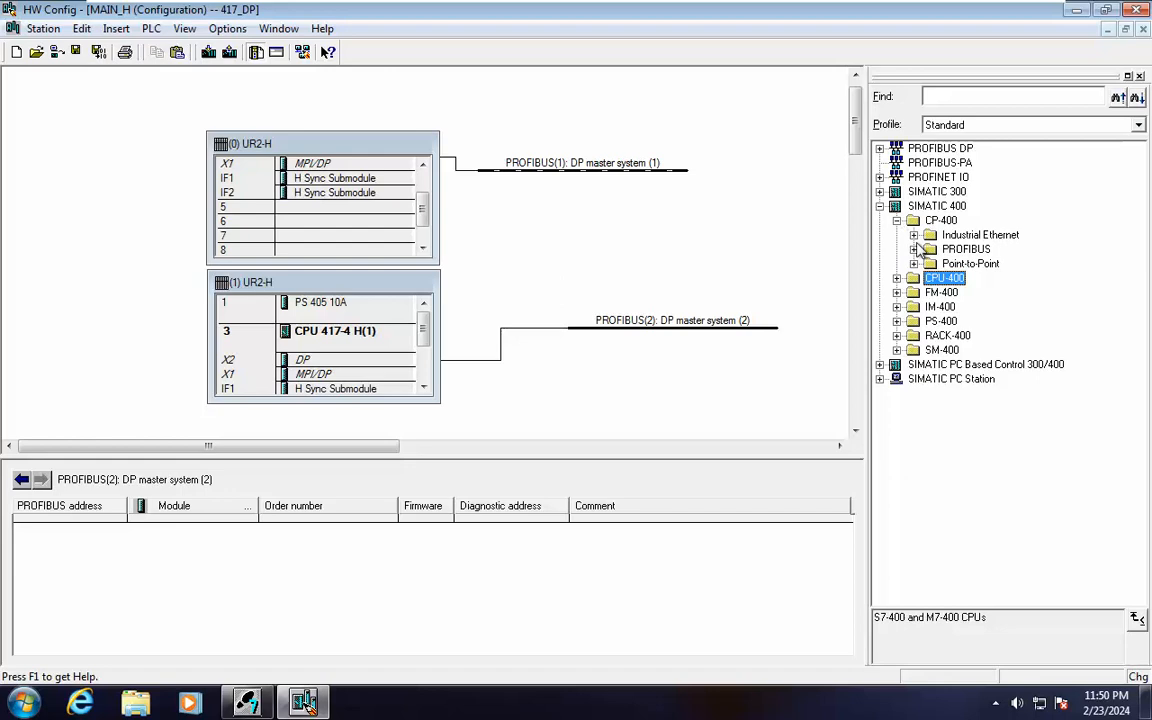
left_click(913, 249)
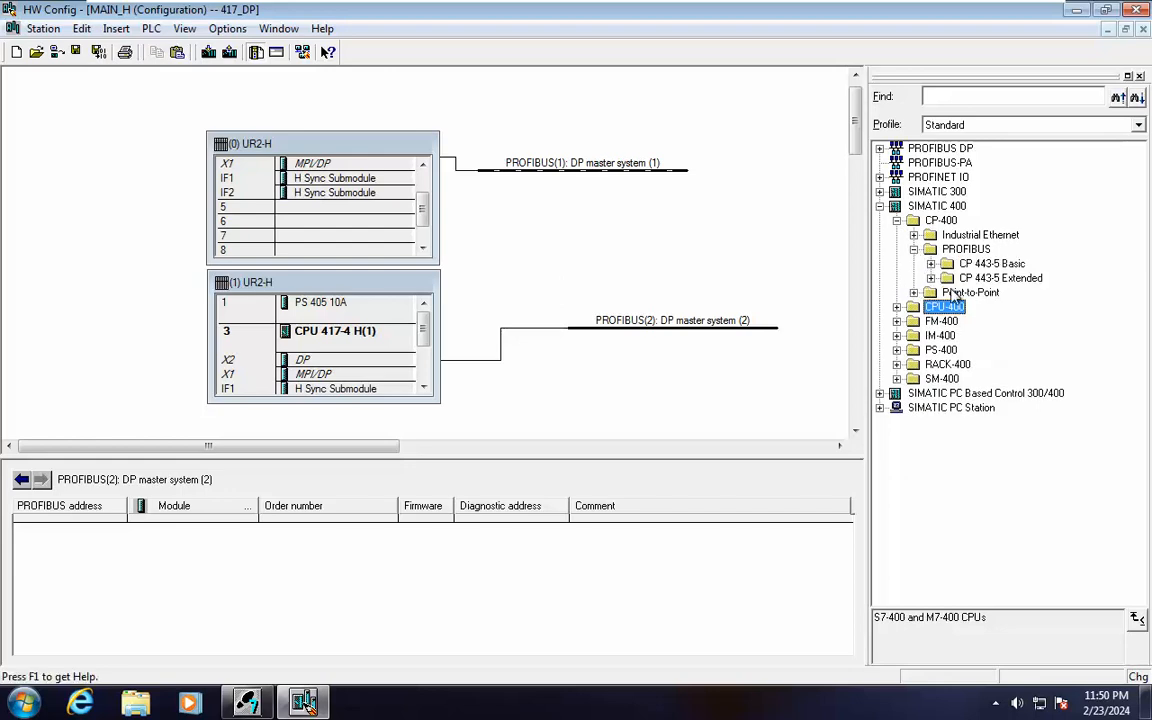
left_click(931, 278)
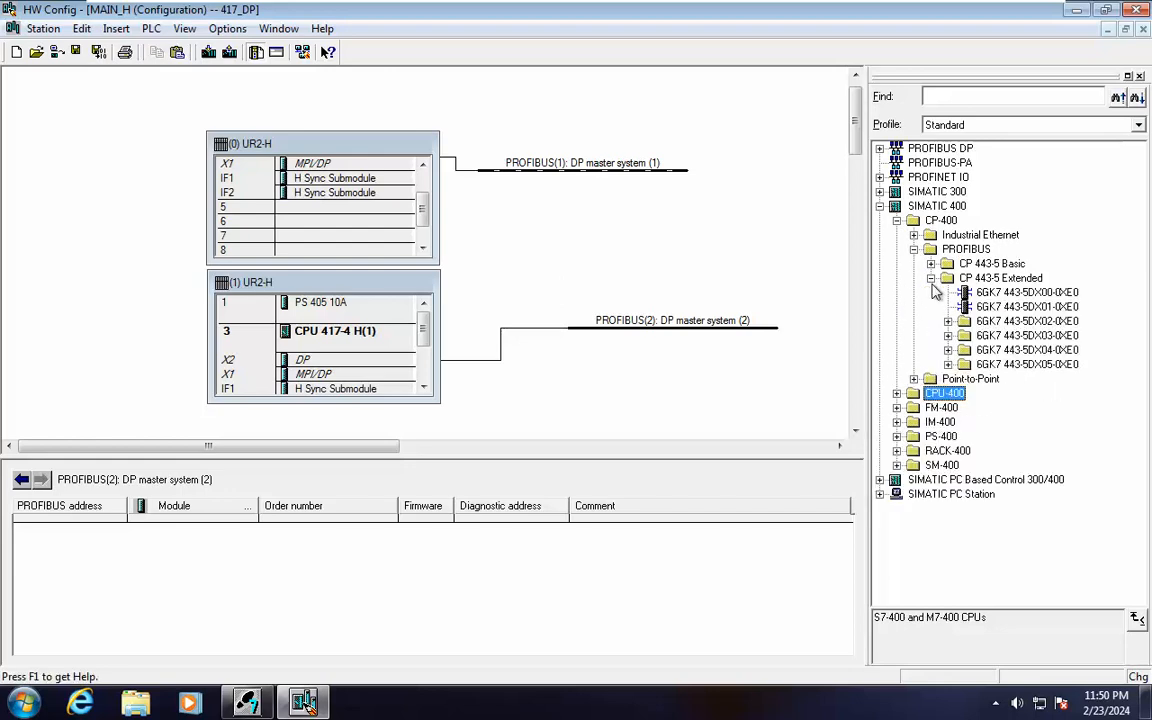
left_click(948, 364)
left_click(1005, 380)
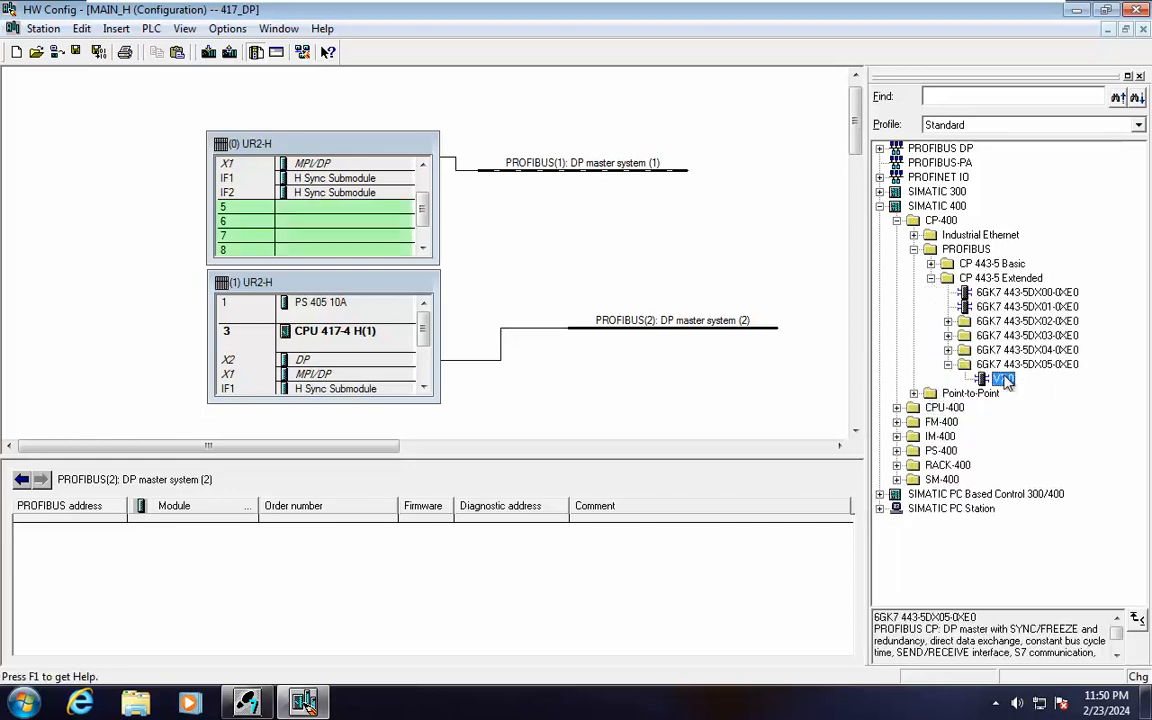
left_click_drag(1000, 384, 404, 184)
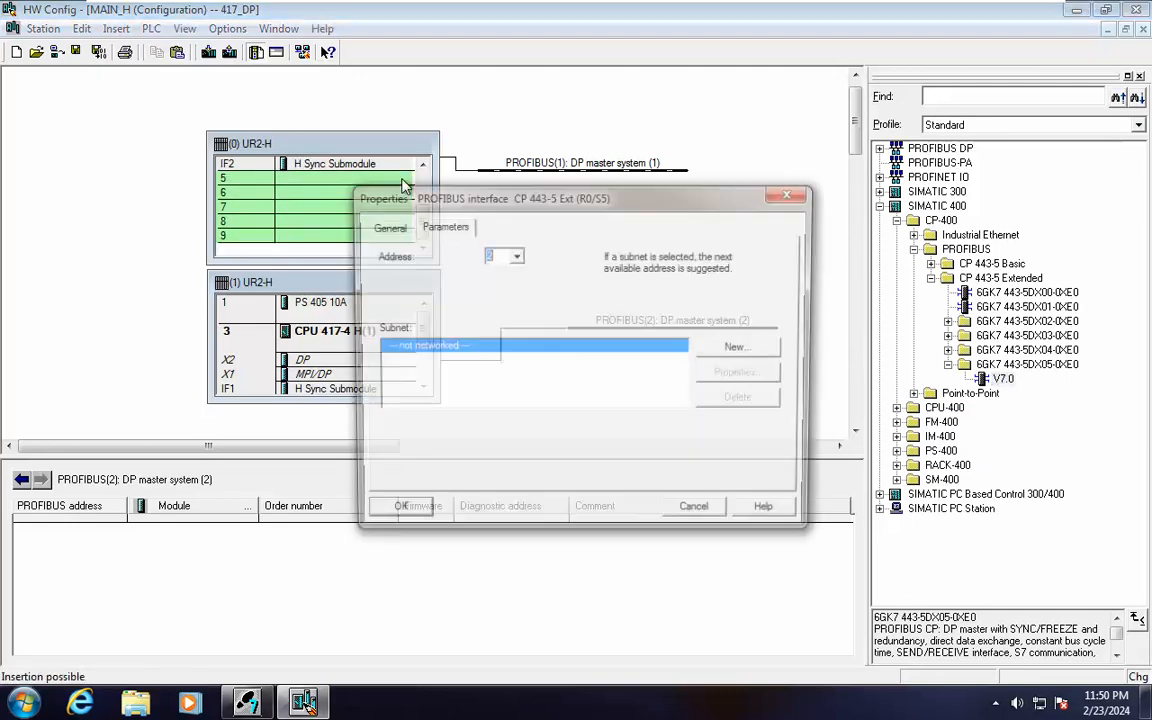
Step: Connect the CP 443-5 Ext in rack 0 to a new PROFIBUS subnet with default settings, keeping address 2
left_click(735, 348)
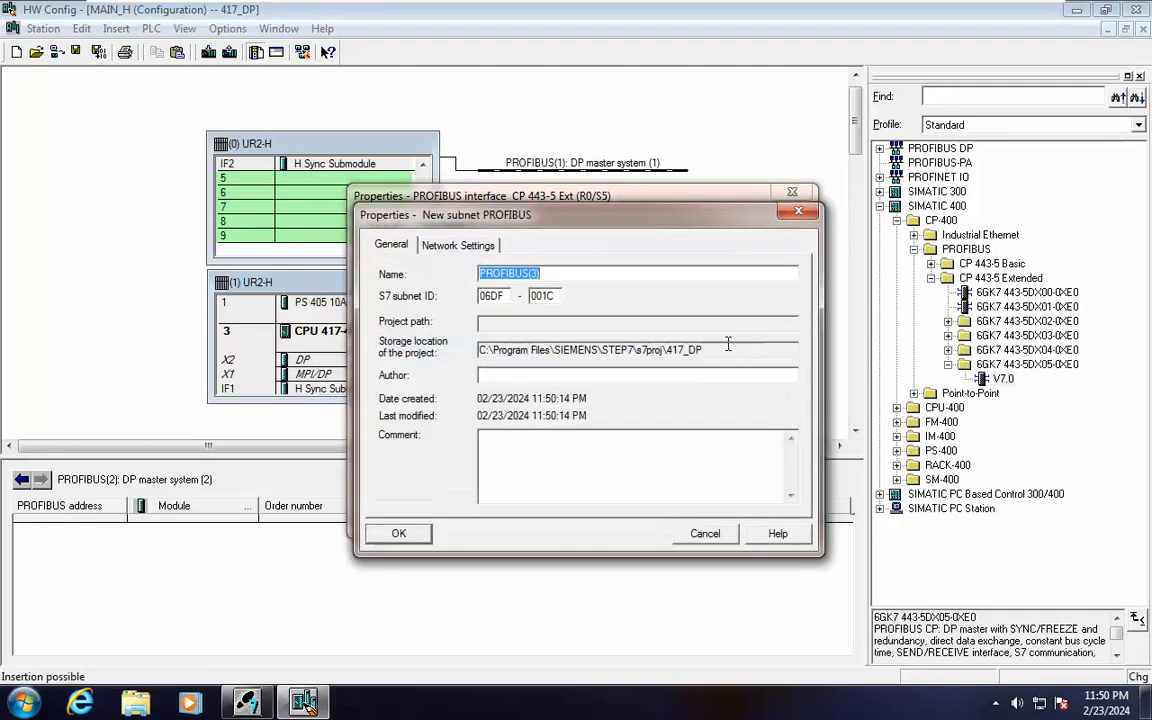
left_click(445, 245)
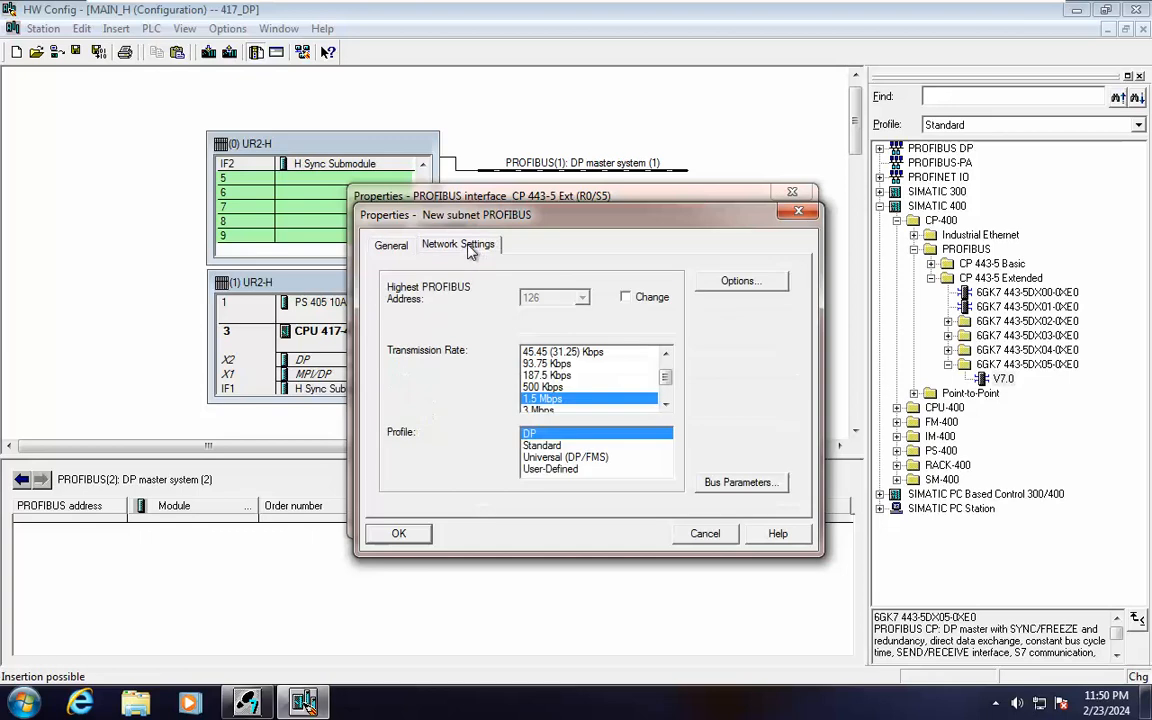
left_click(391, 245)
left_click(398, 532)
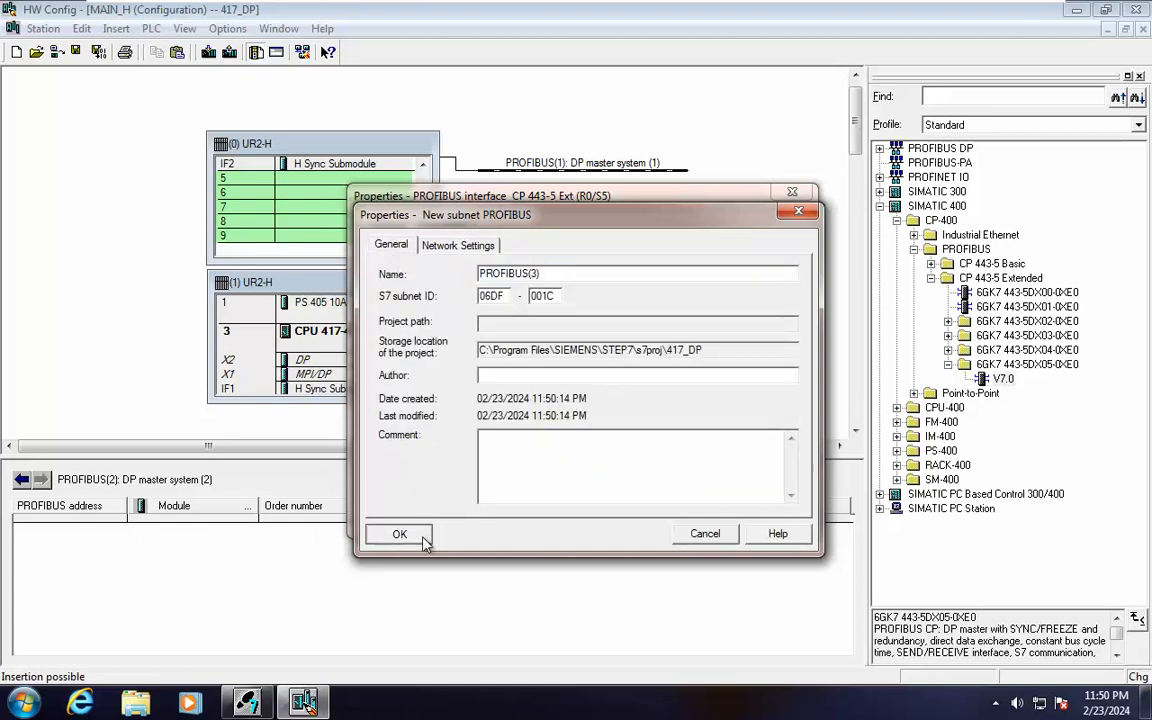
left_click(392, 515)
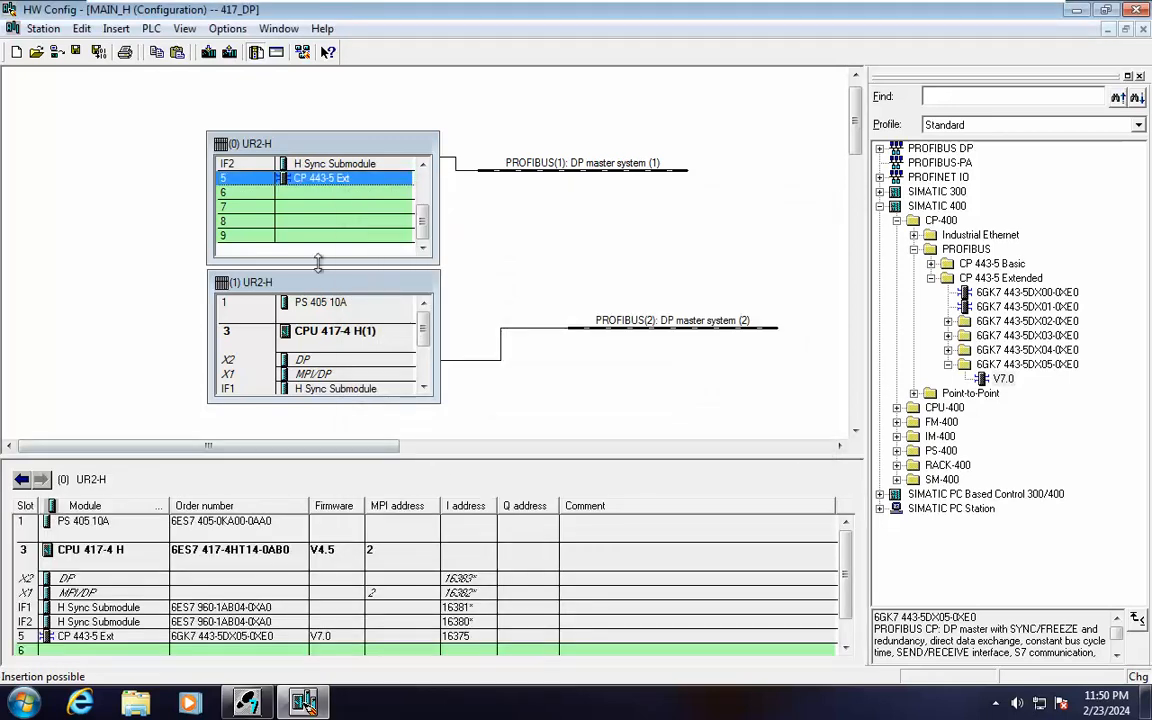
Step: Reassign the rack 0 CP 443-5 Ext to a new PROFIBUS subnet named FDL_LINK1, leaving its operating mode at No DP
double_click(325, 189)
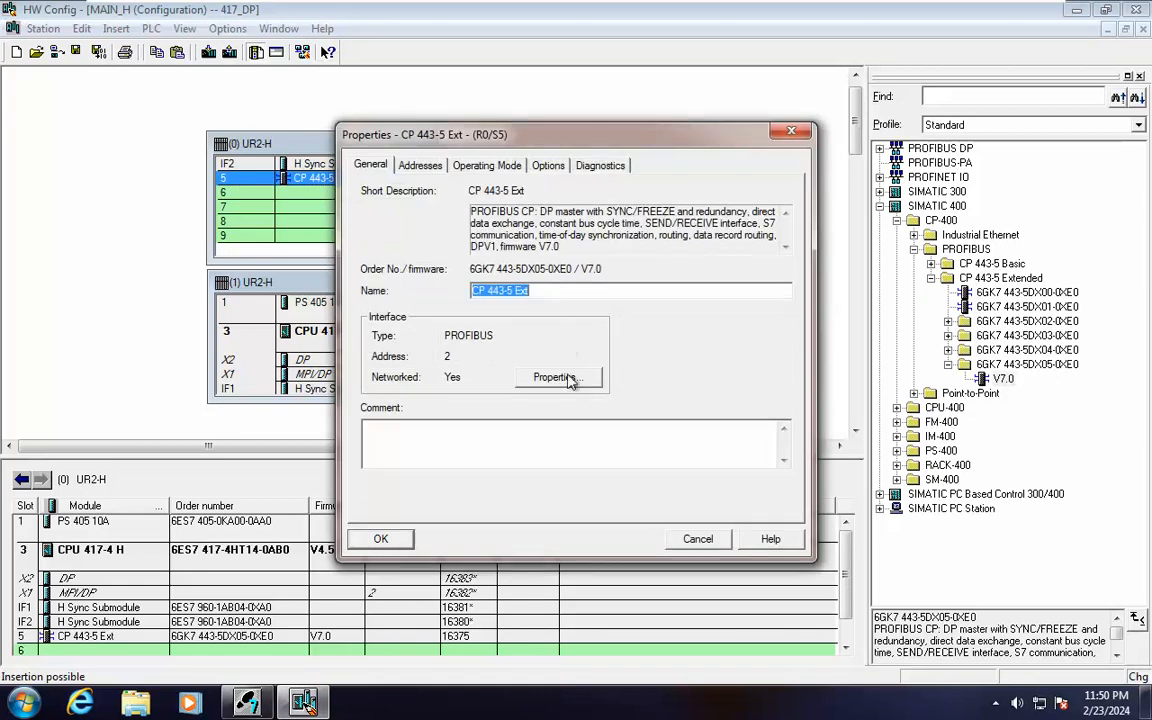
left_click(486, 165)
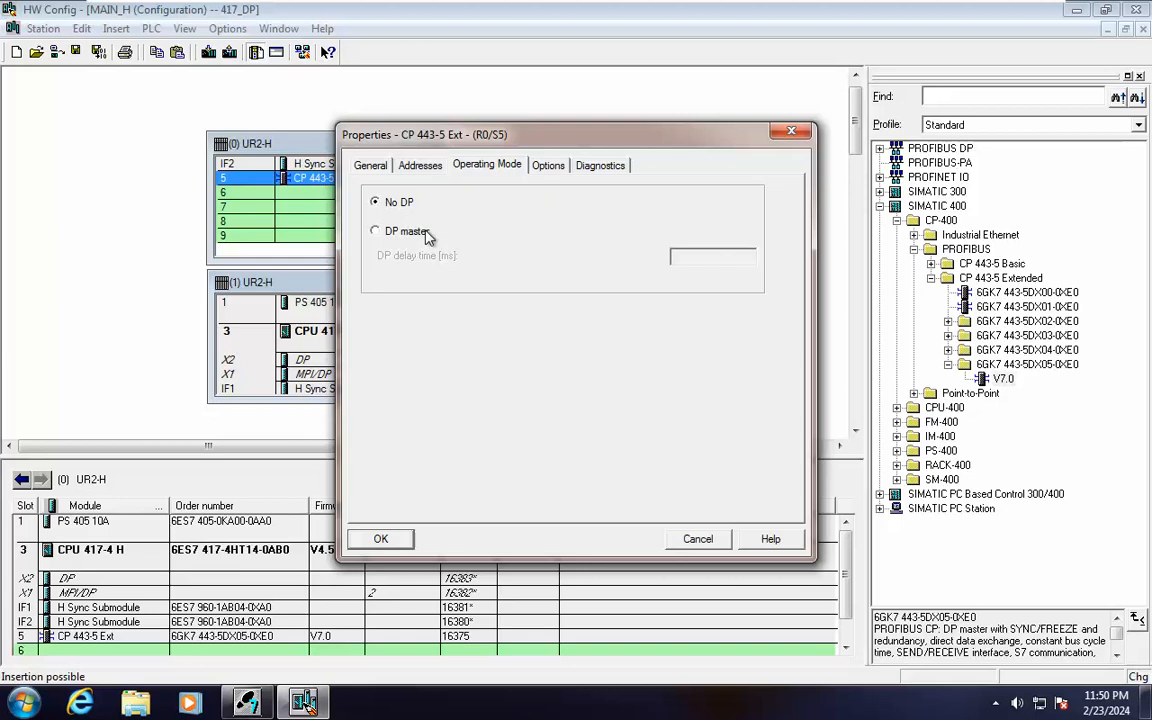
left_click(362, 165)
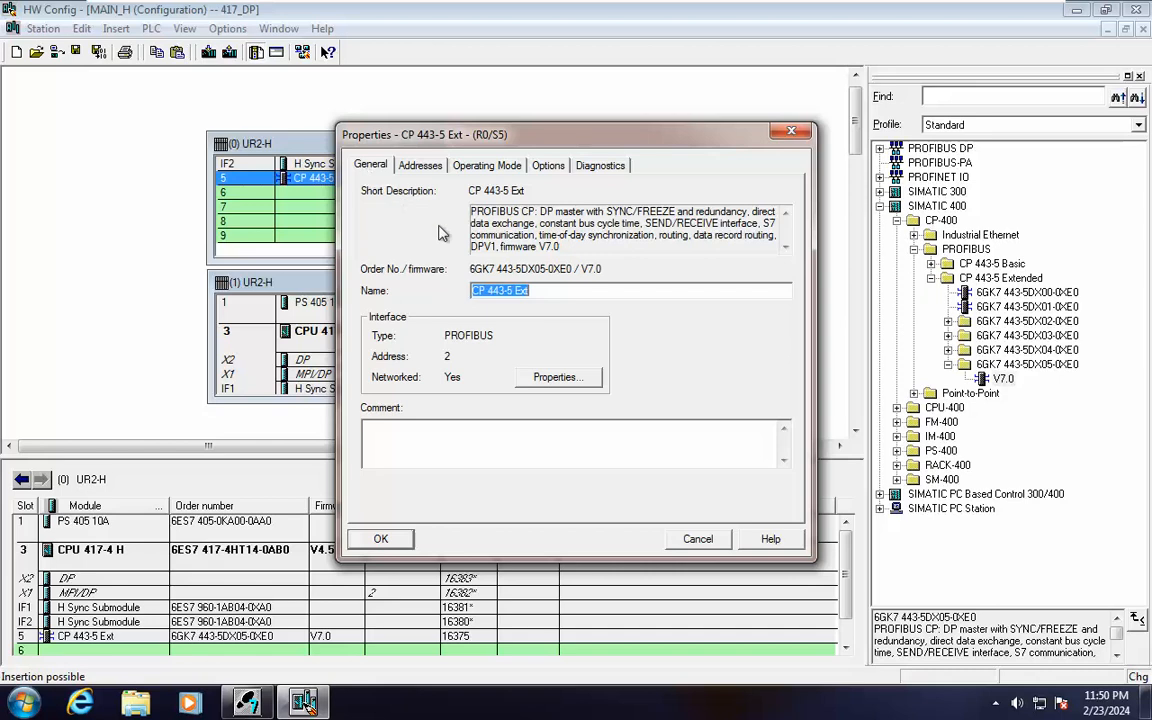
left_click(552, 377)
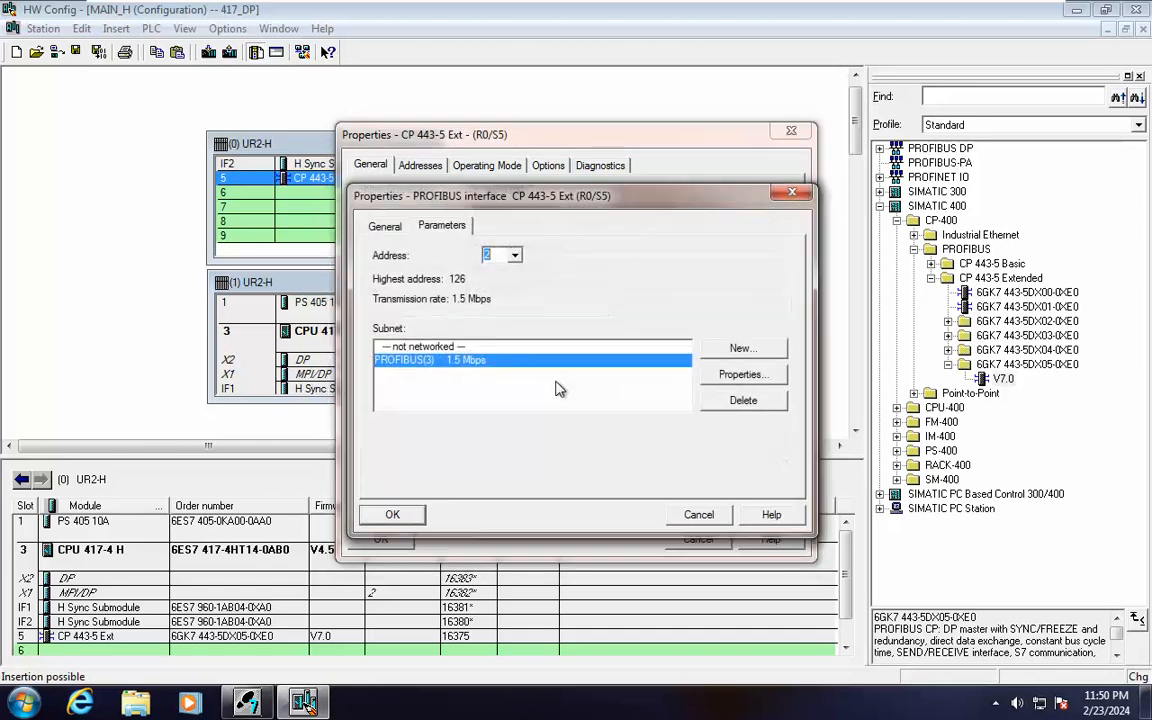
left_click(720, 348)
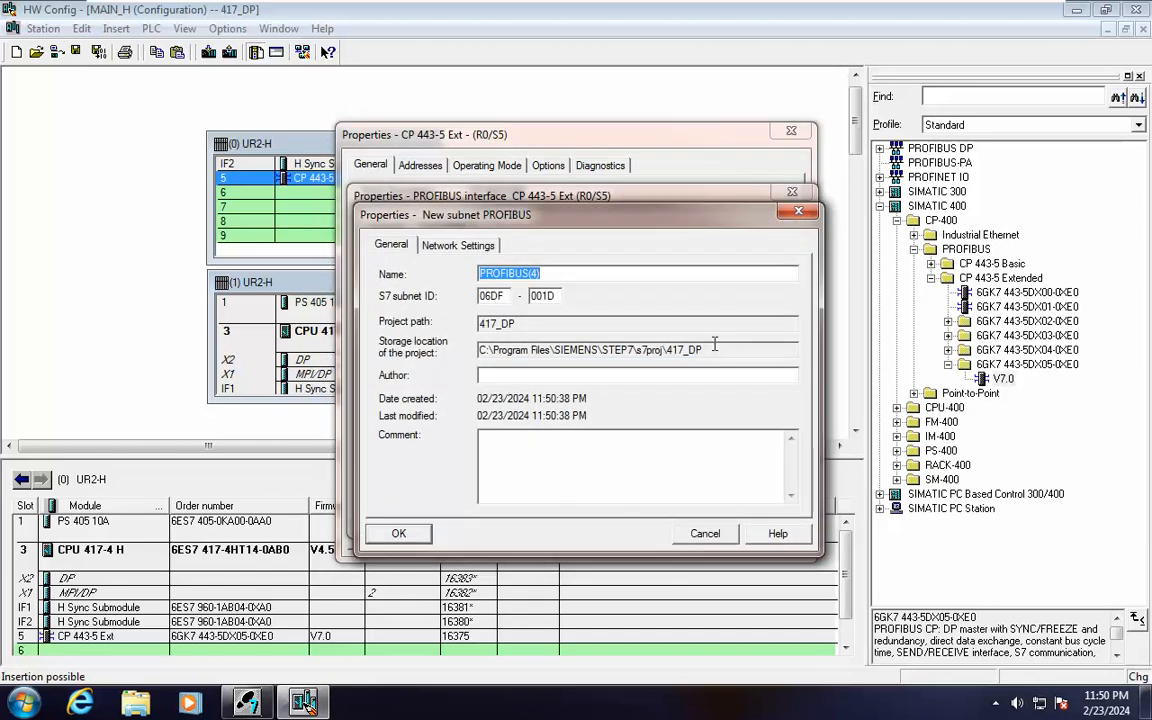
type("FDL_LINK1")
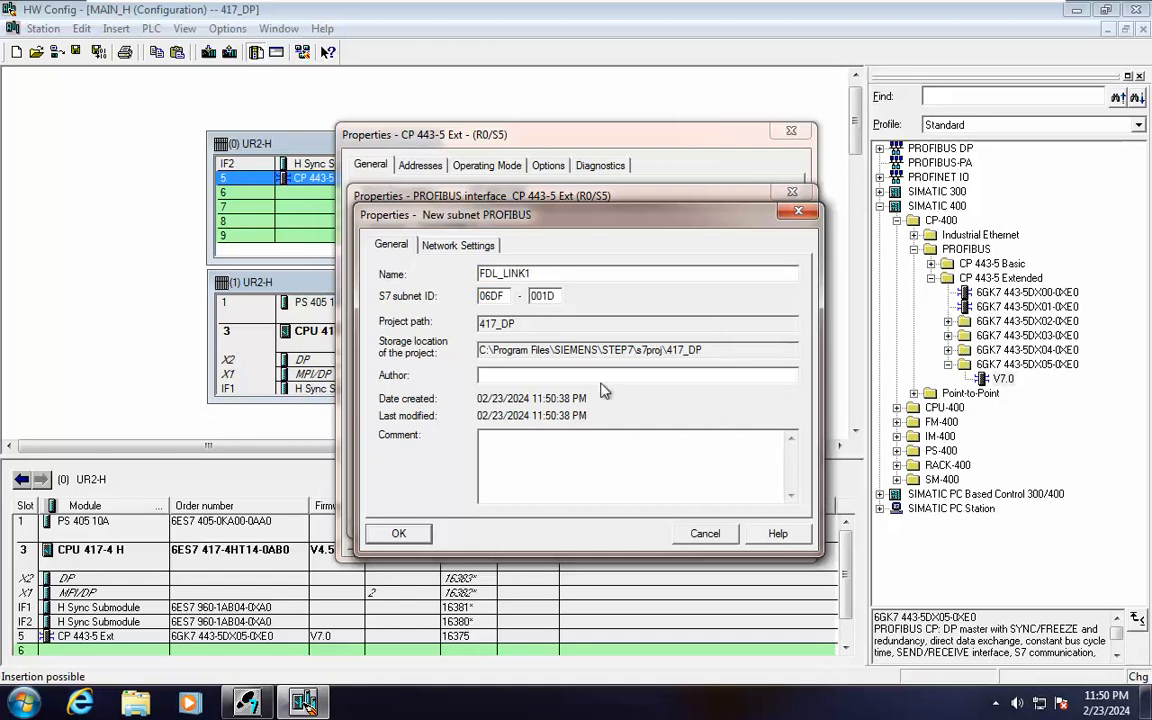
left_click(399, 533)
left_click(393, 516)
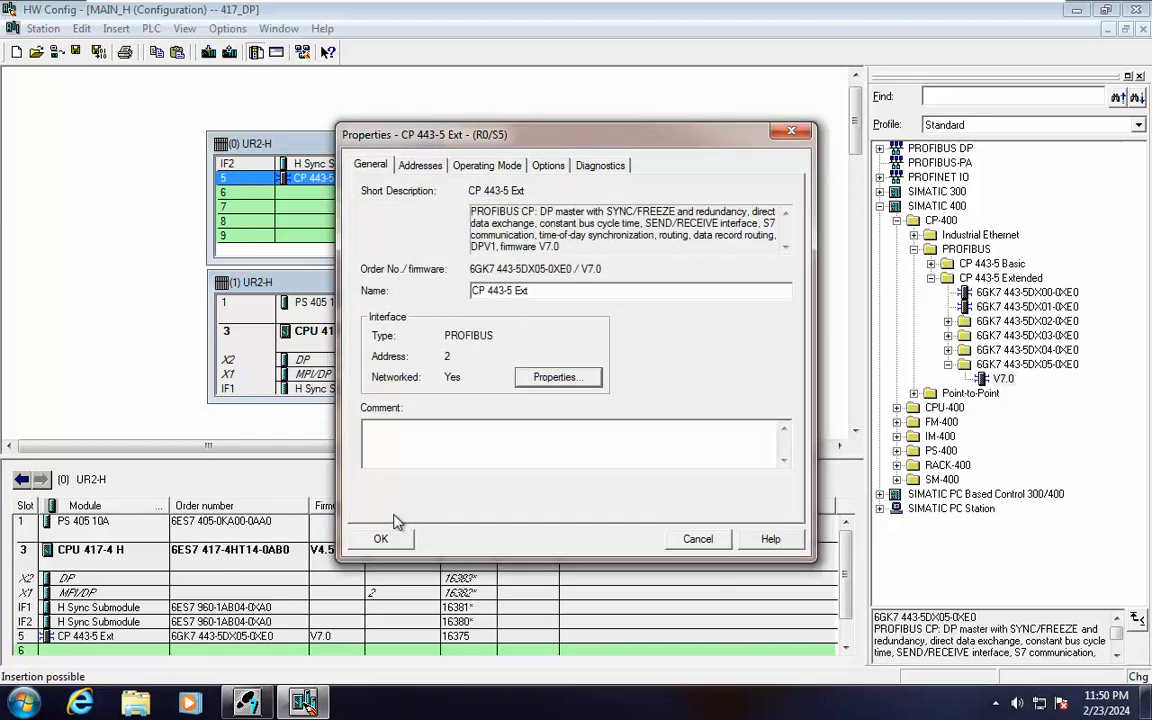
left_click(383, 538)
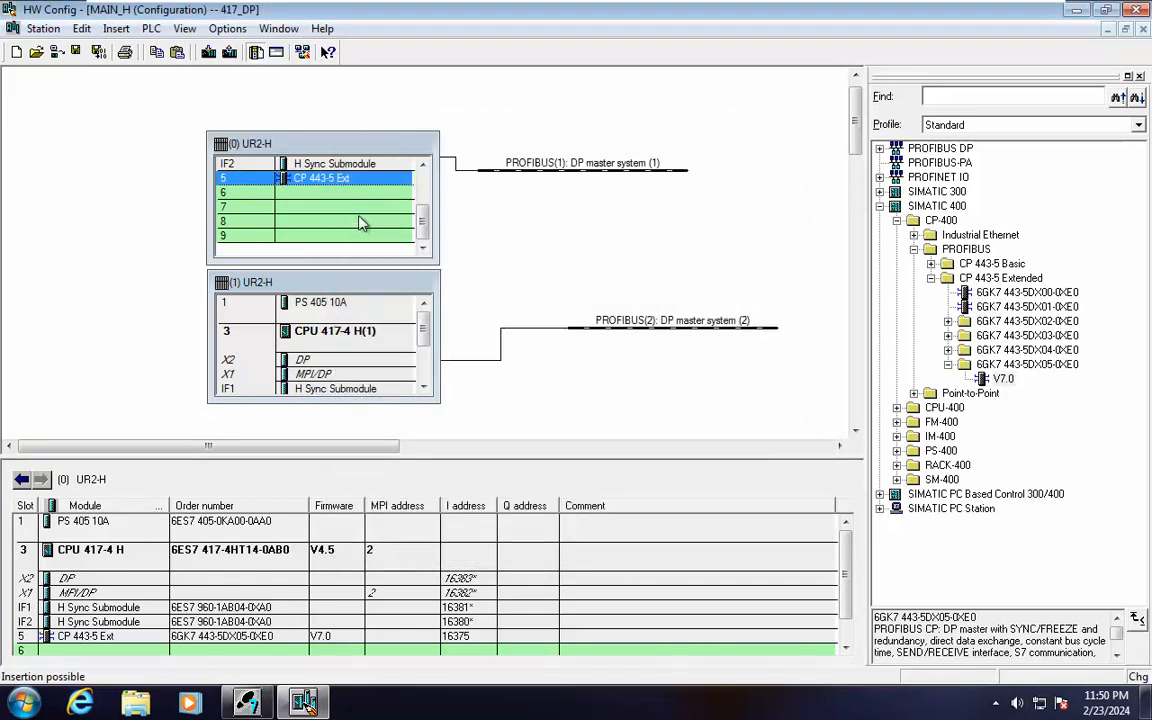
Step: Copy the CP 443-5 Ext from rack 0 into slot 5 of rack 1
right_click(323, 178)
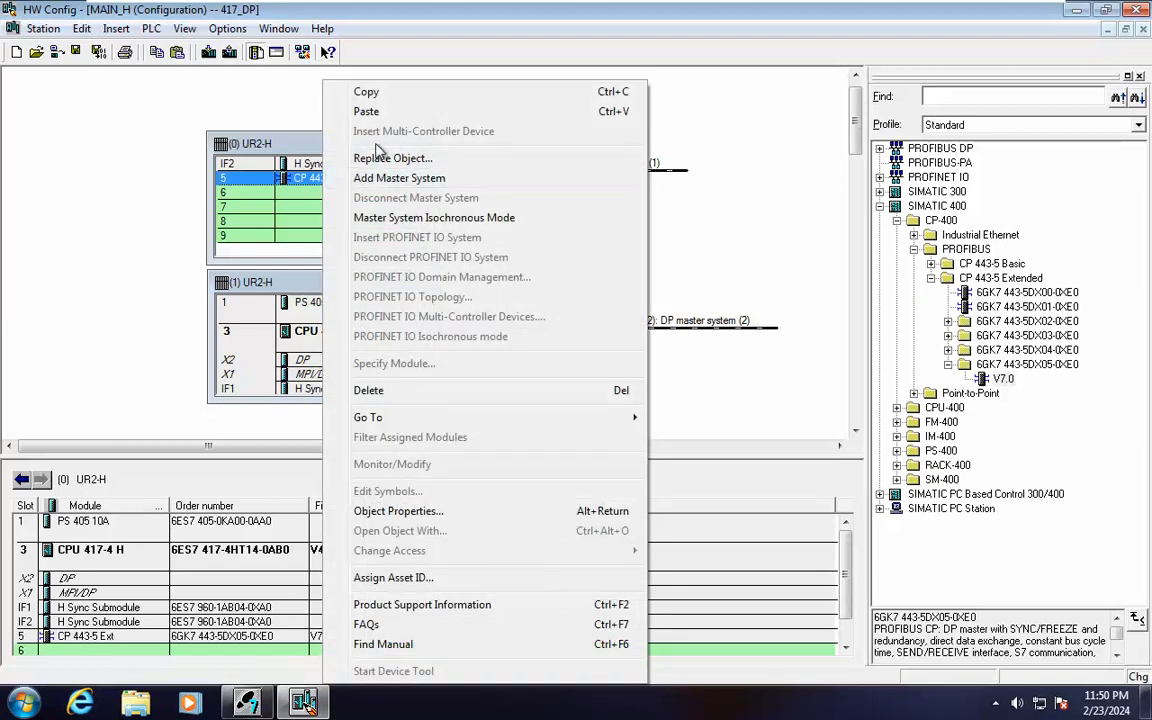
left_click(345, 92)
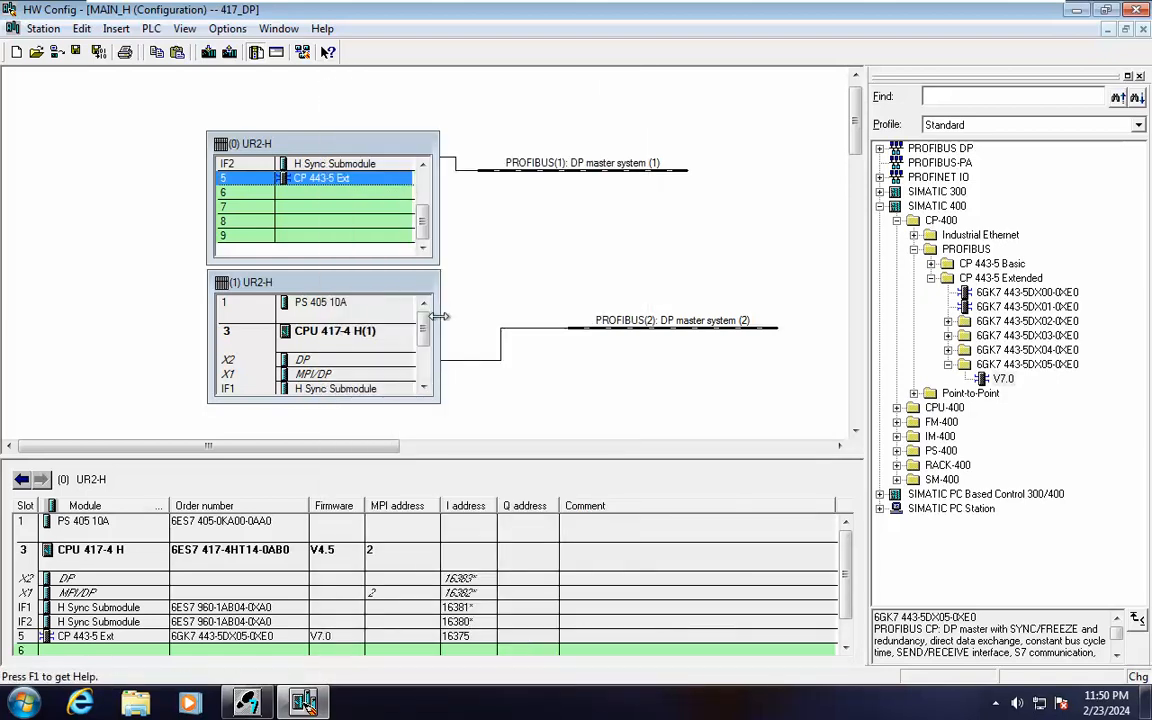
scroll(380, 350, "down", 2)
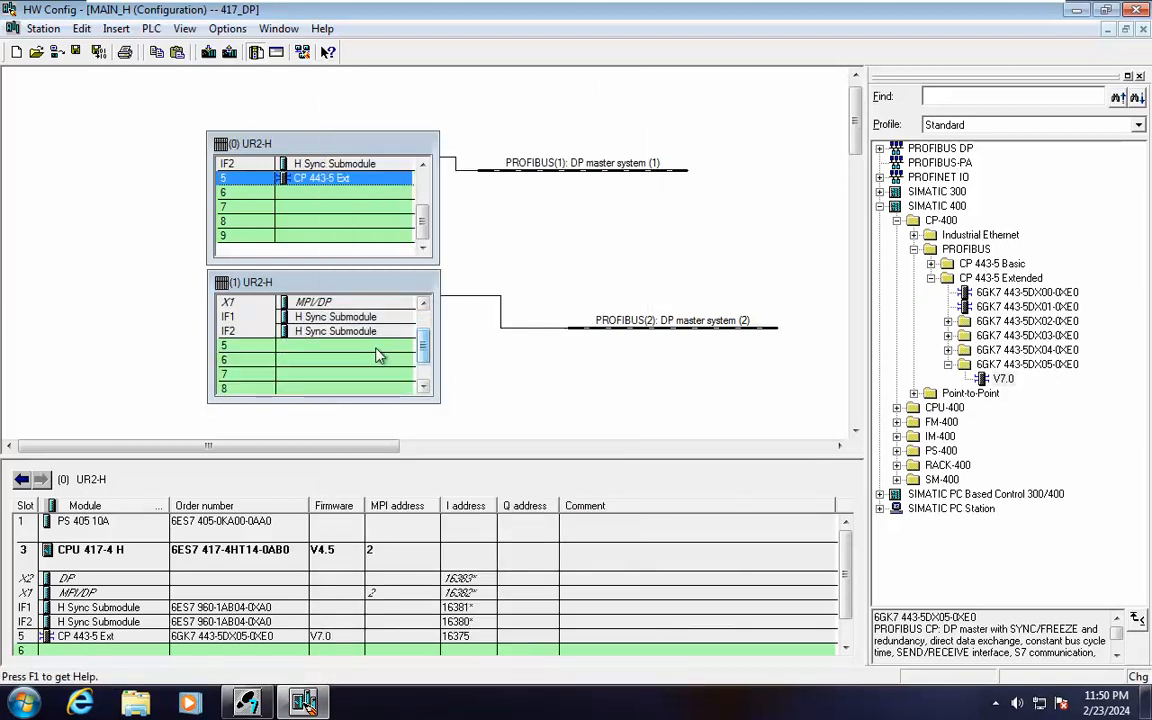
right_click(378, 355)
left_click(416, 240)
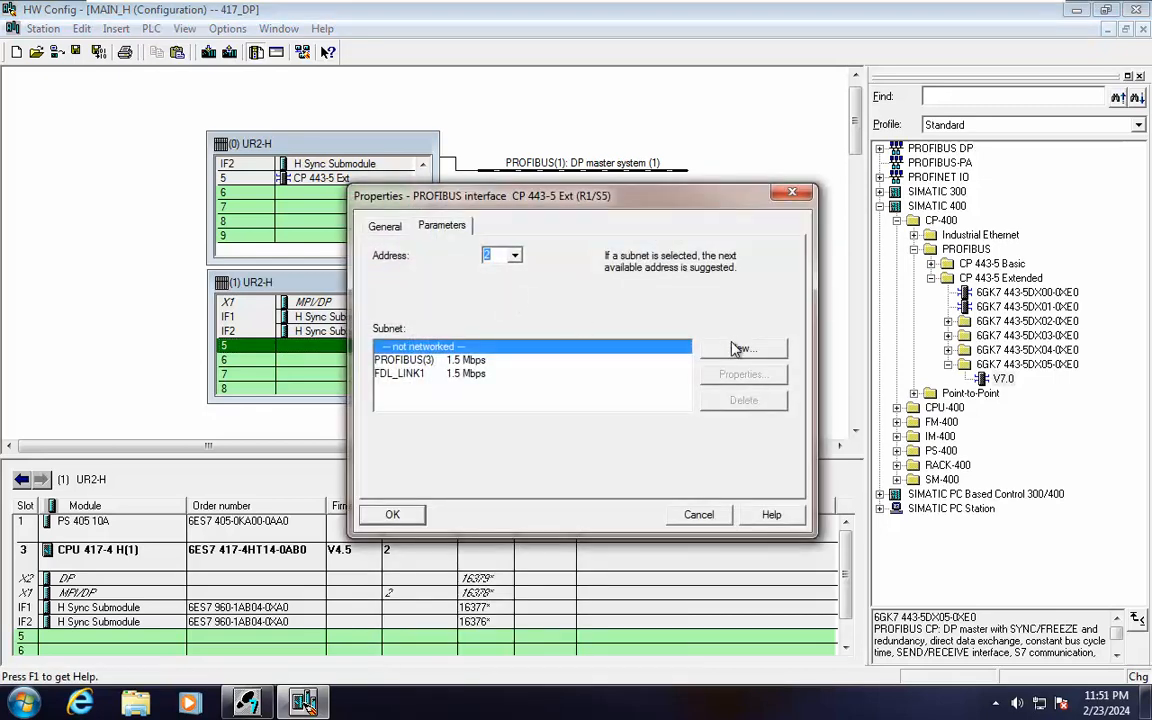
Step: Connect the copied CP in rack 1 to a new PROFIBUS subnet named FDL_LINK2 at address 2
left_click(735, 348)
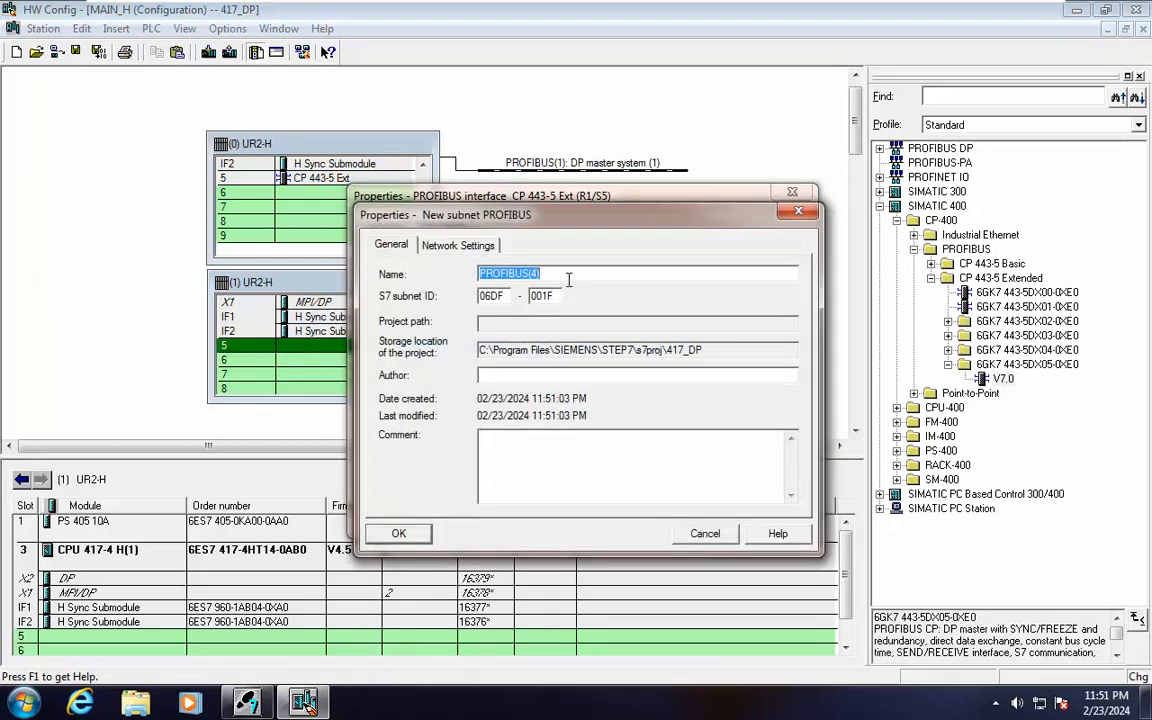
type("FDL_LINK2")
left_click(398, 533)
left_click(393, 515)
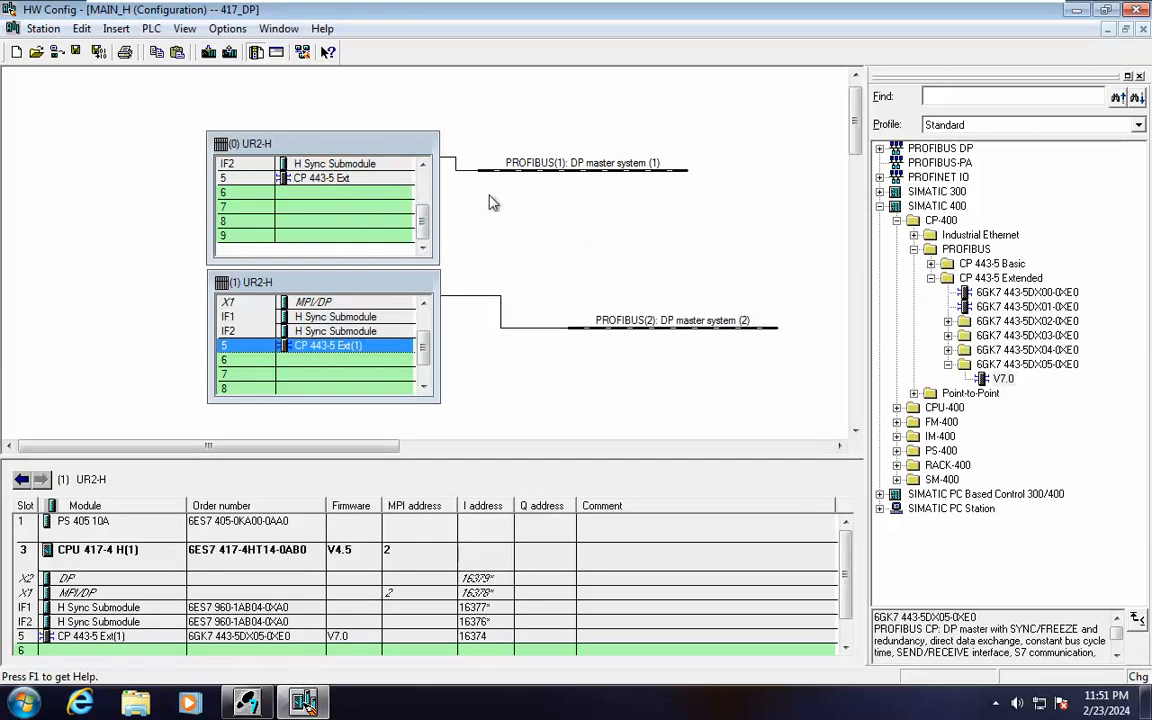
Step: Add an ET 200M IM 153-2 (6ES7 153-2BA02-0XB0) to DP master system (1) at PROFIBUS address 1
left_click(913, 249)
left_click(880, 207)
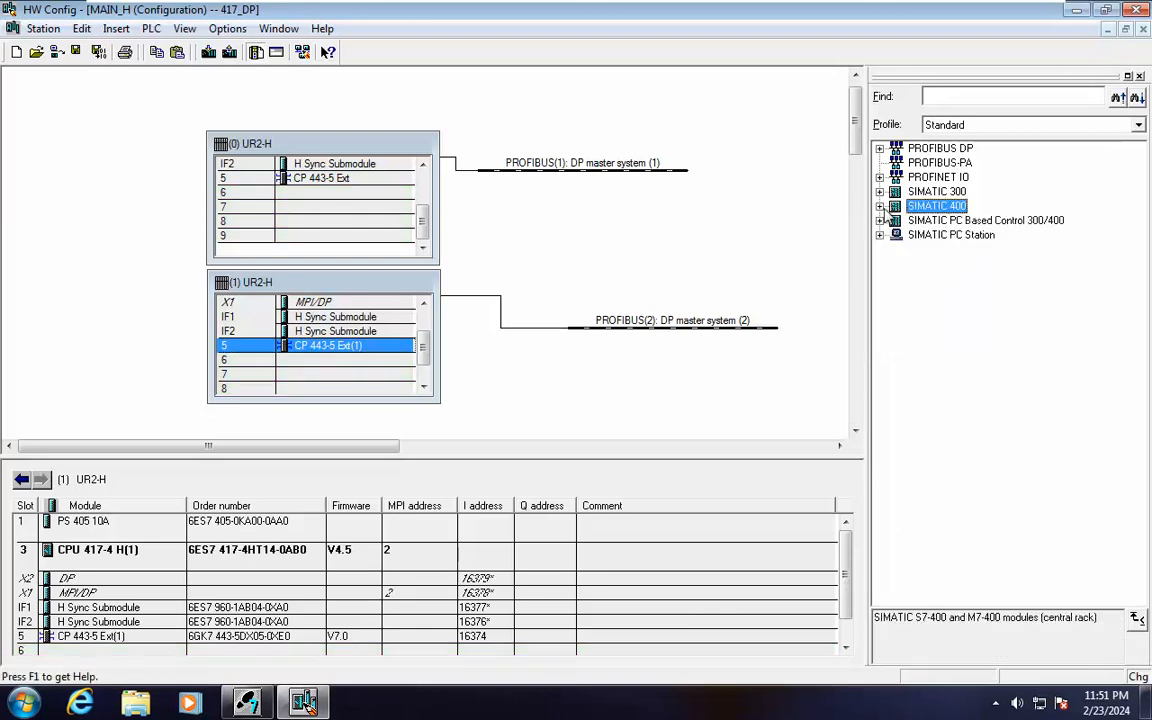
left_click(880, 149)
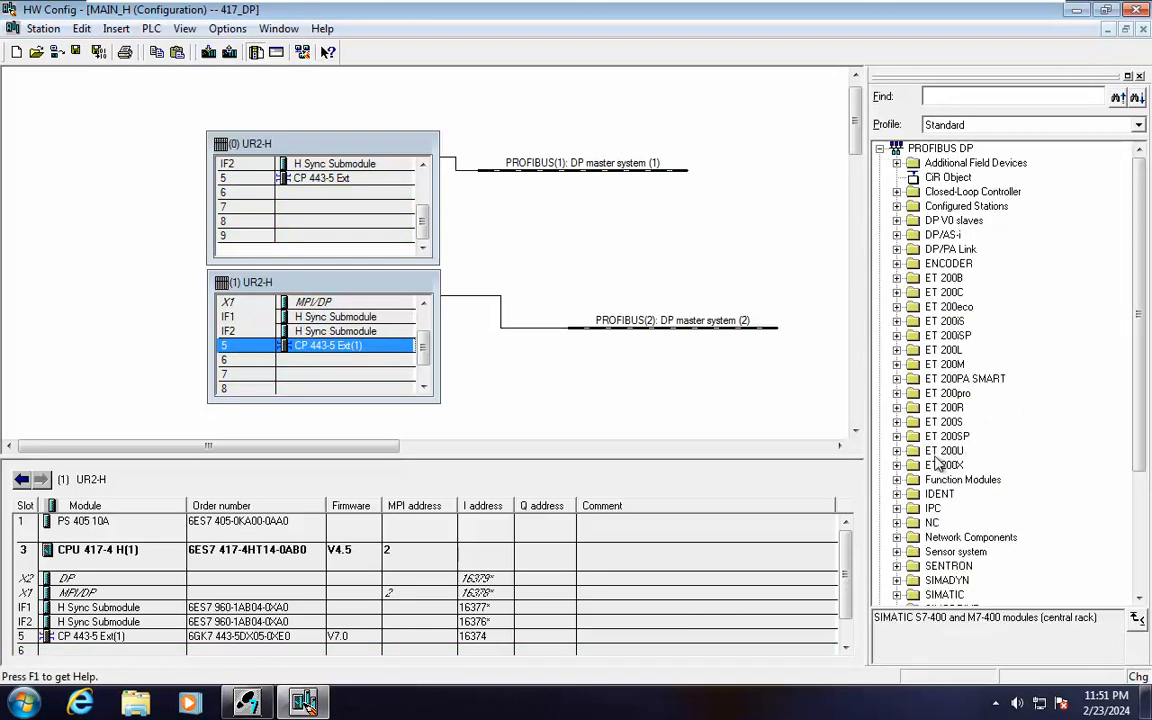
left_click(898, 365)
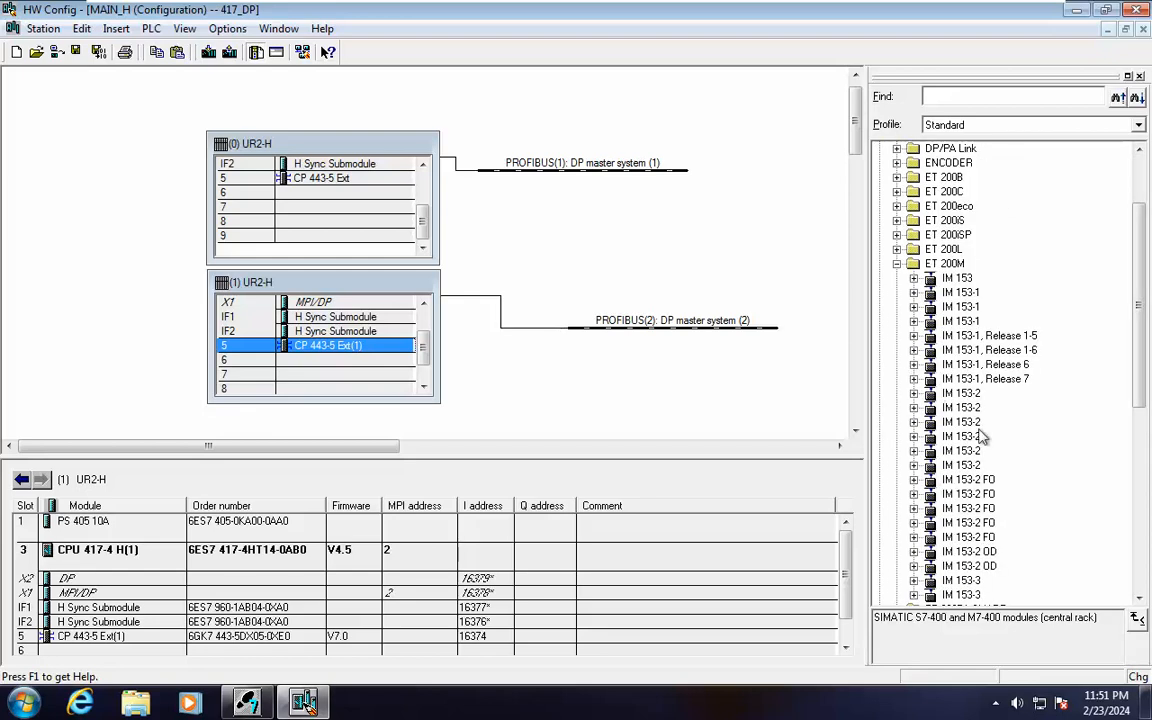
scroll(988, 470, "down", 1)
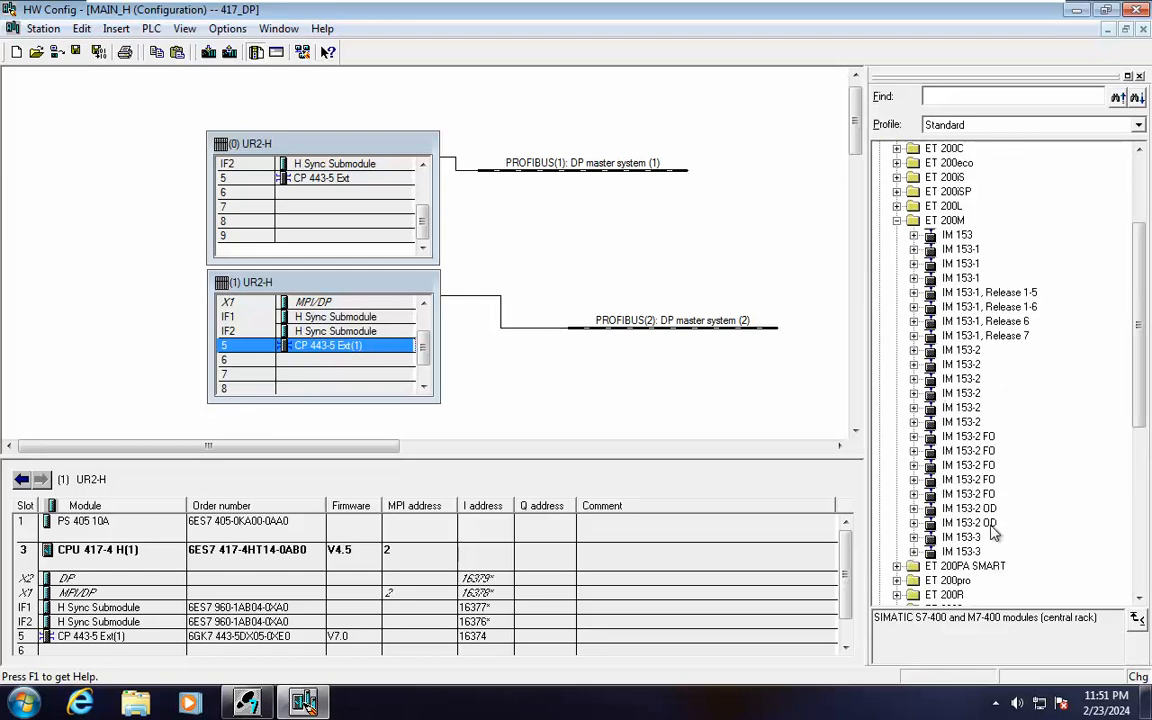
left_click_drag(957, 421, 577, 177)
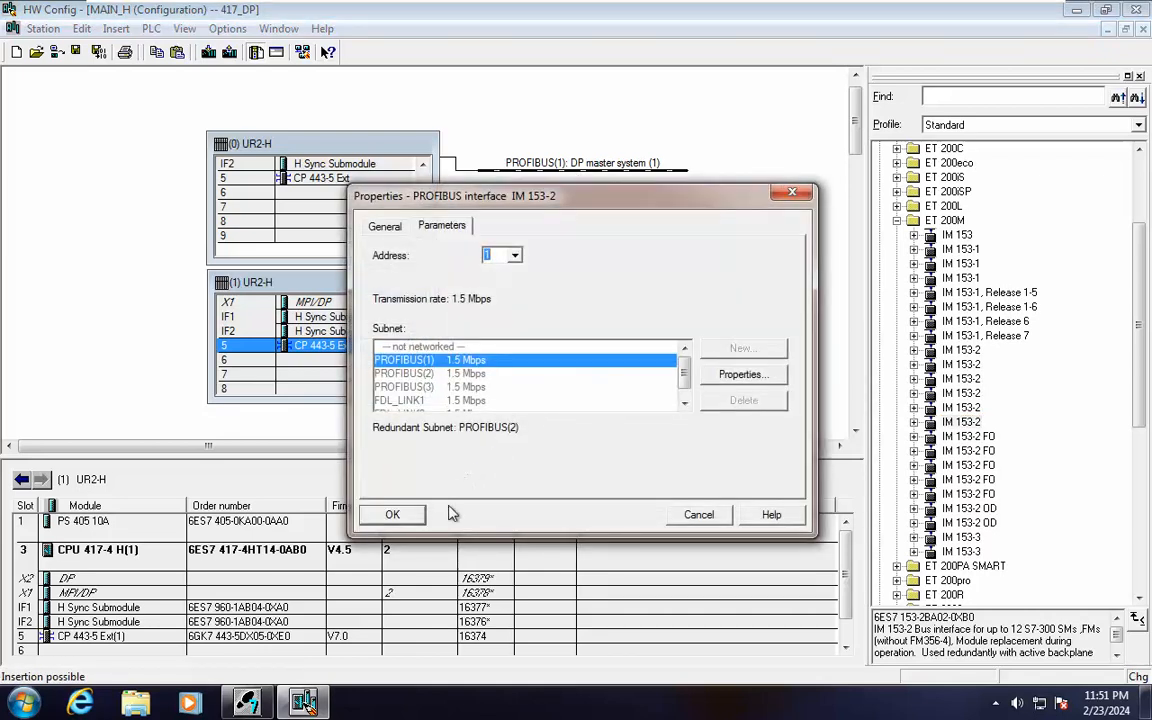
left_click(392, 514)
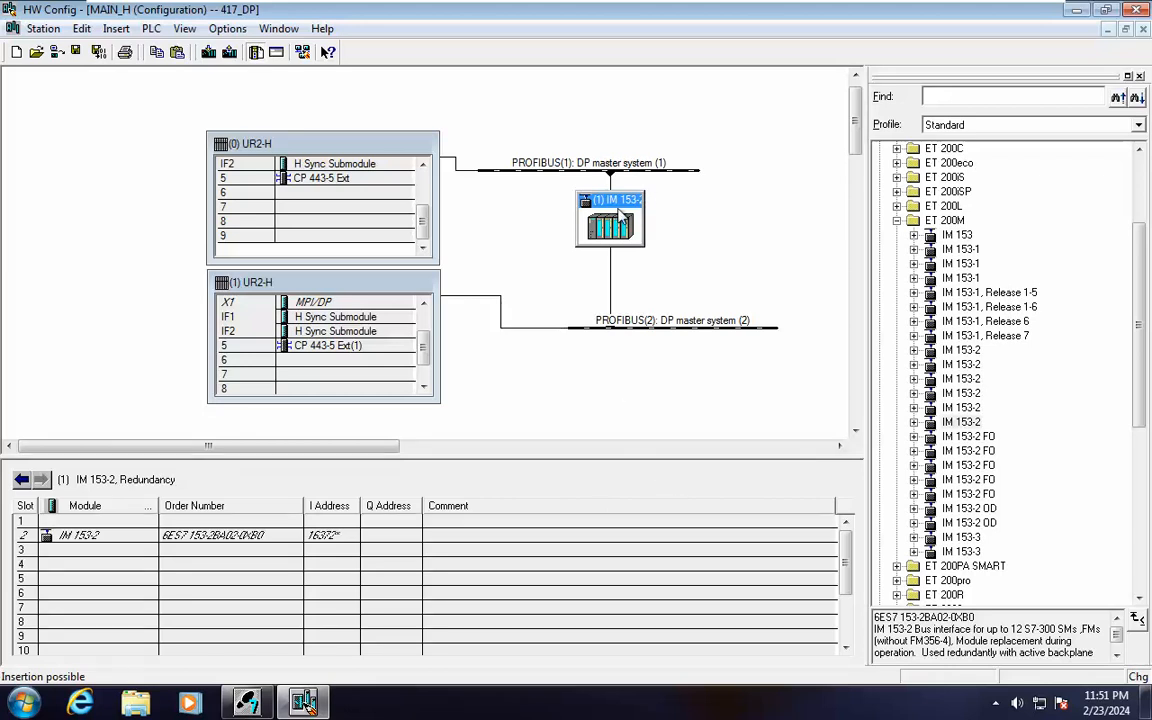
Step: Insert an SM 321 DI32xDC24V module (6ES7 321-1BL00-0AA0) into slot 4 of the IM 153-2
left_click(913, 423)
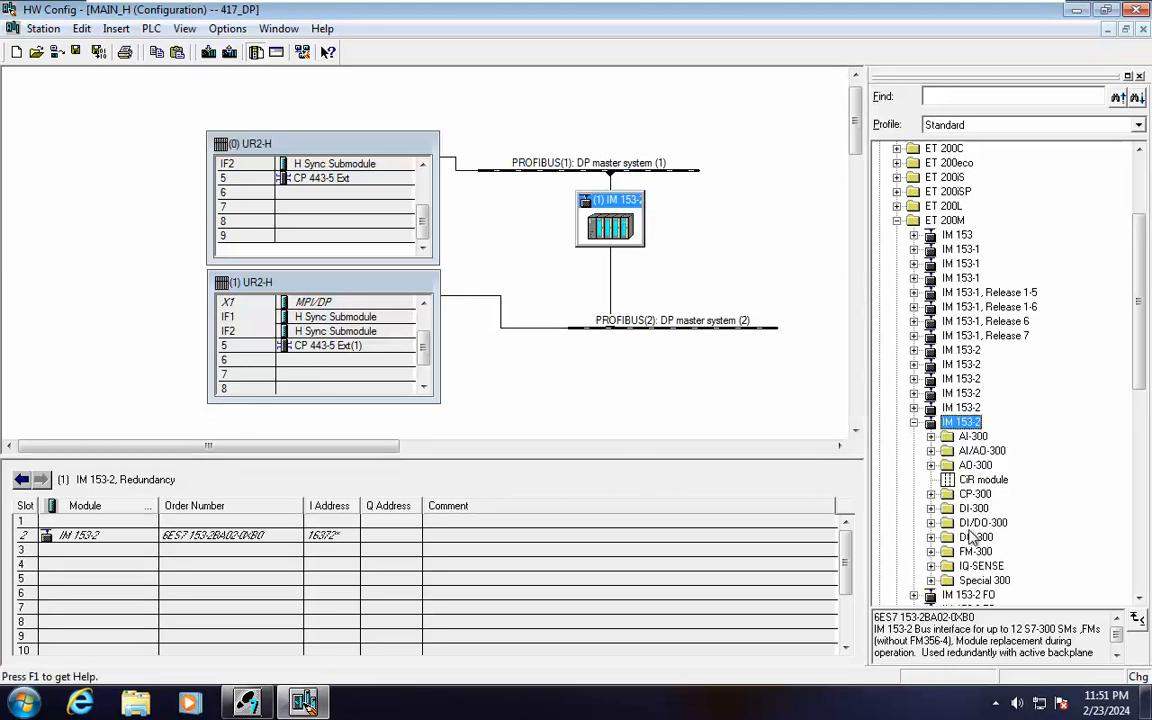
left_click(931, 508)
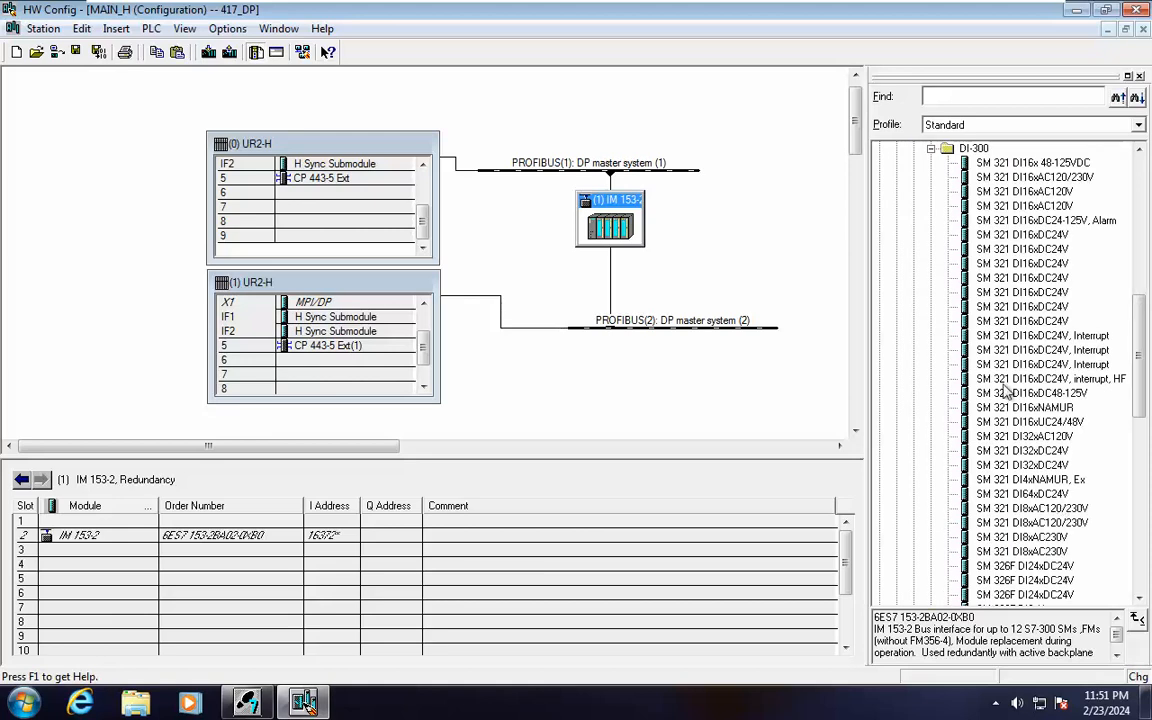
scroll(1005, 393, "down", 1)
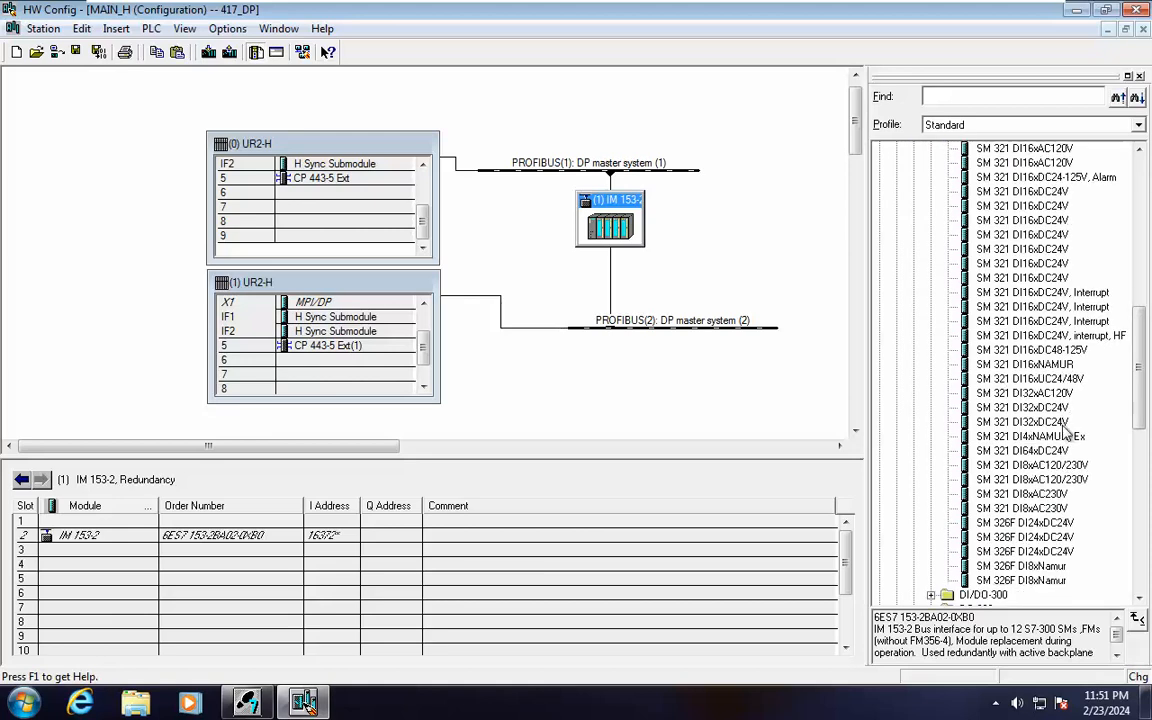
scroll(1067, 432, "up", 2)
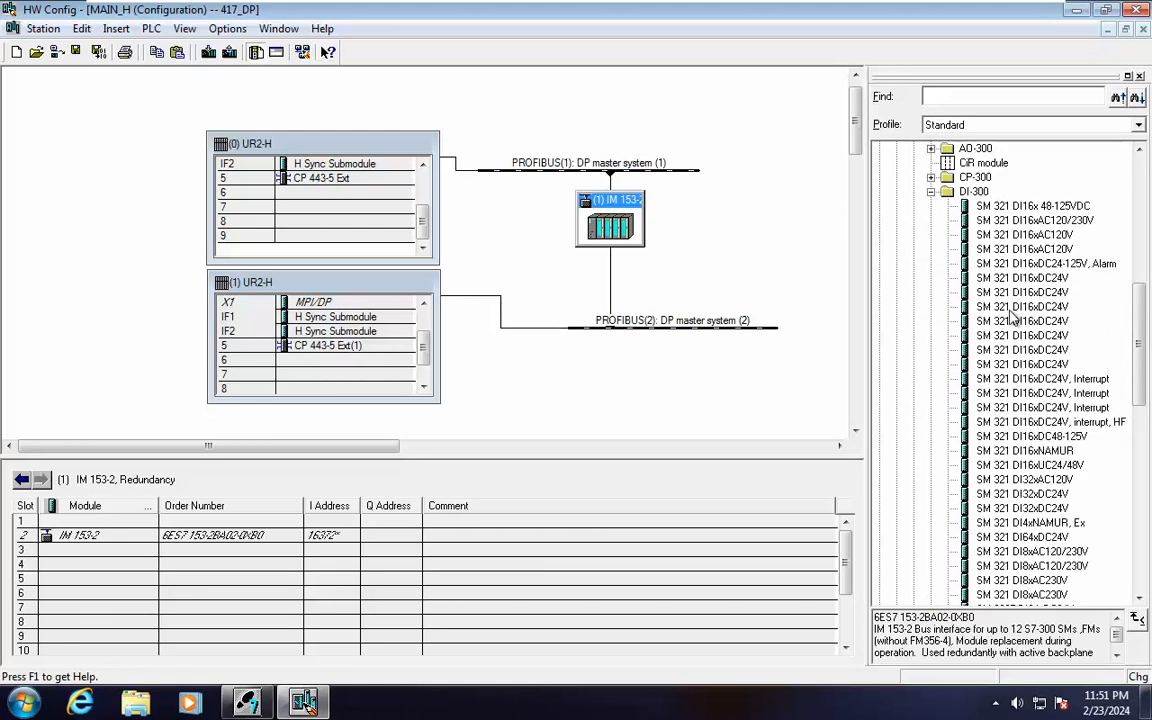
left_click(1005, 207)
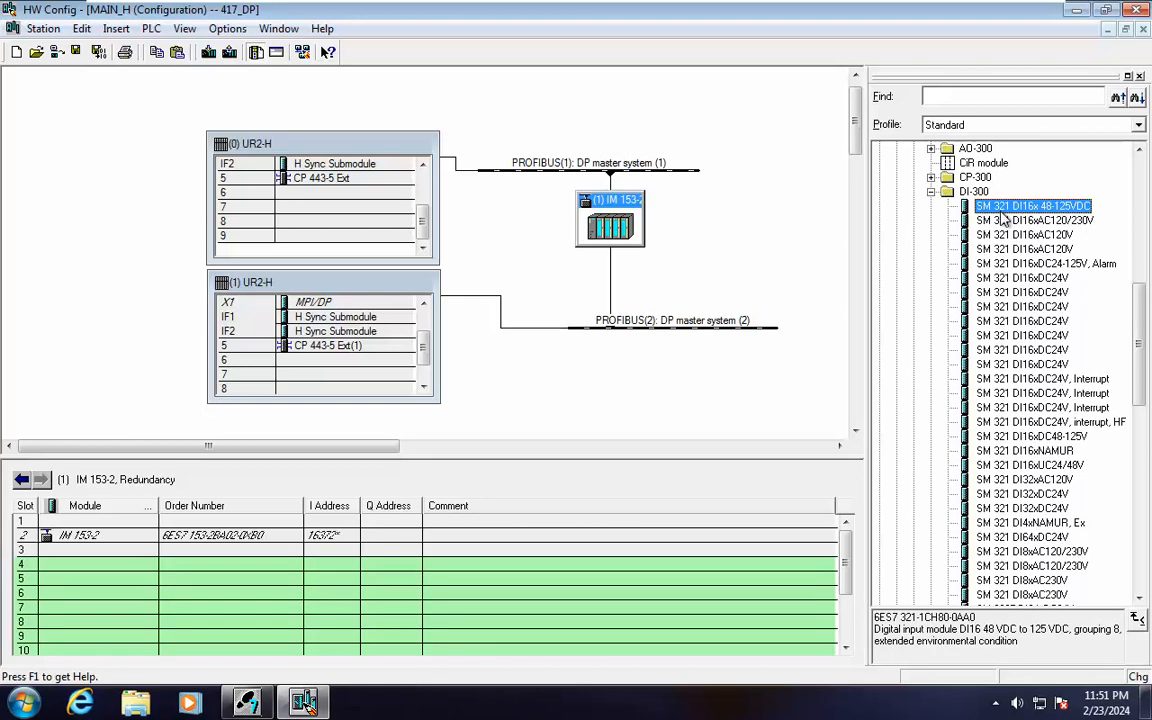
key("Down")
key("Down")
key("Down")
key("Down")
key("Down")
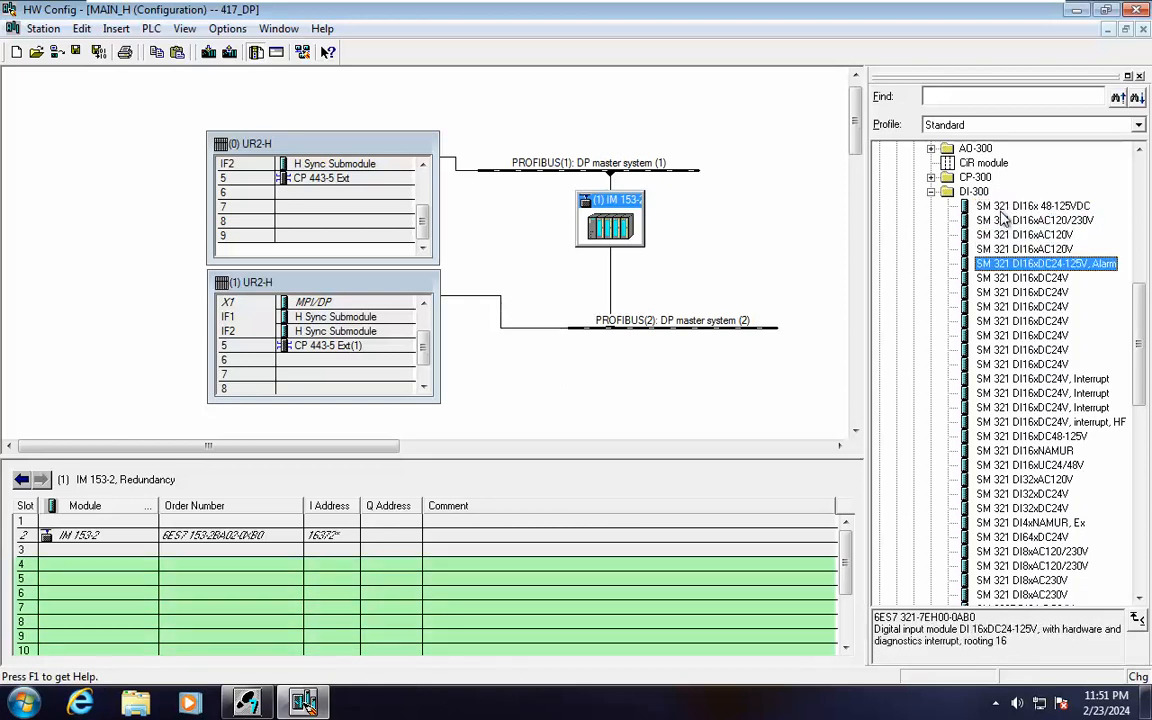
key("Down")
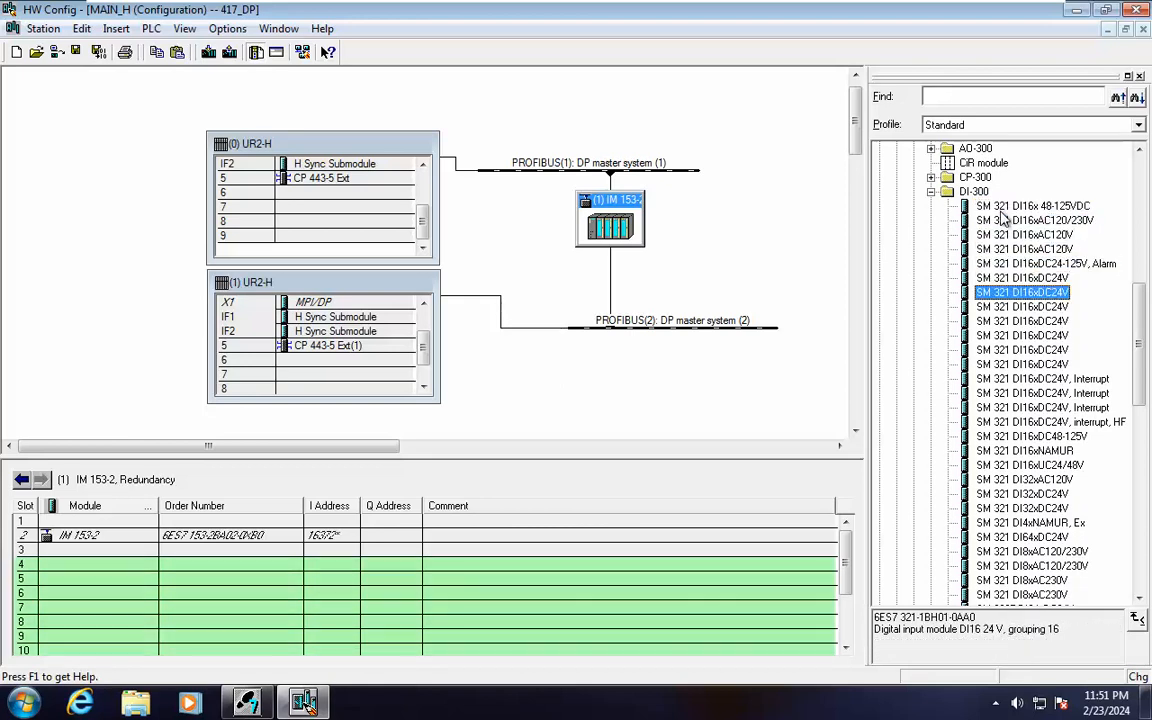
key("Up")
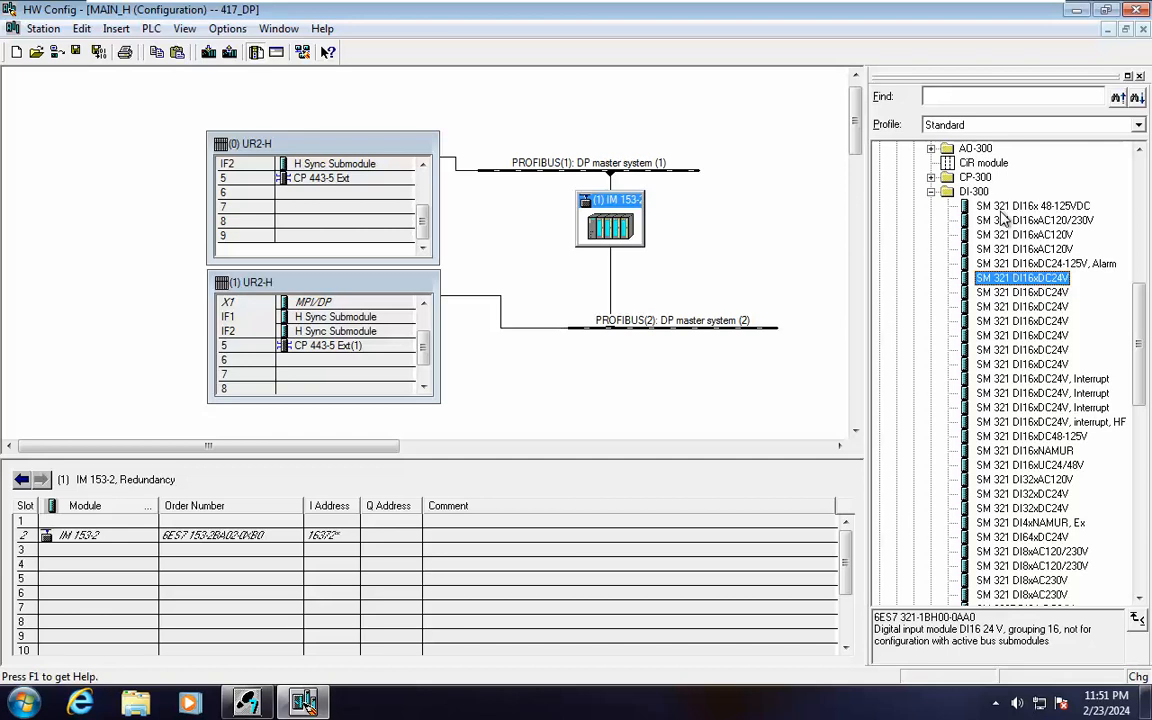
key("Down")
key("Down")
key("Down")
key("Down")
key("Down")
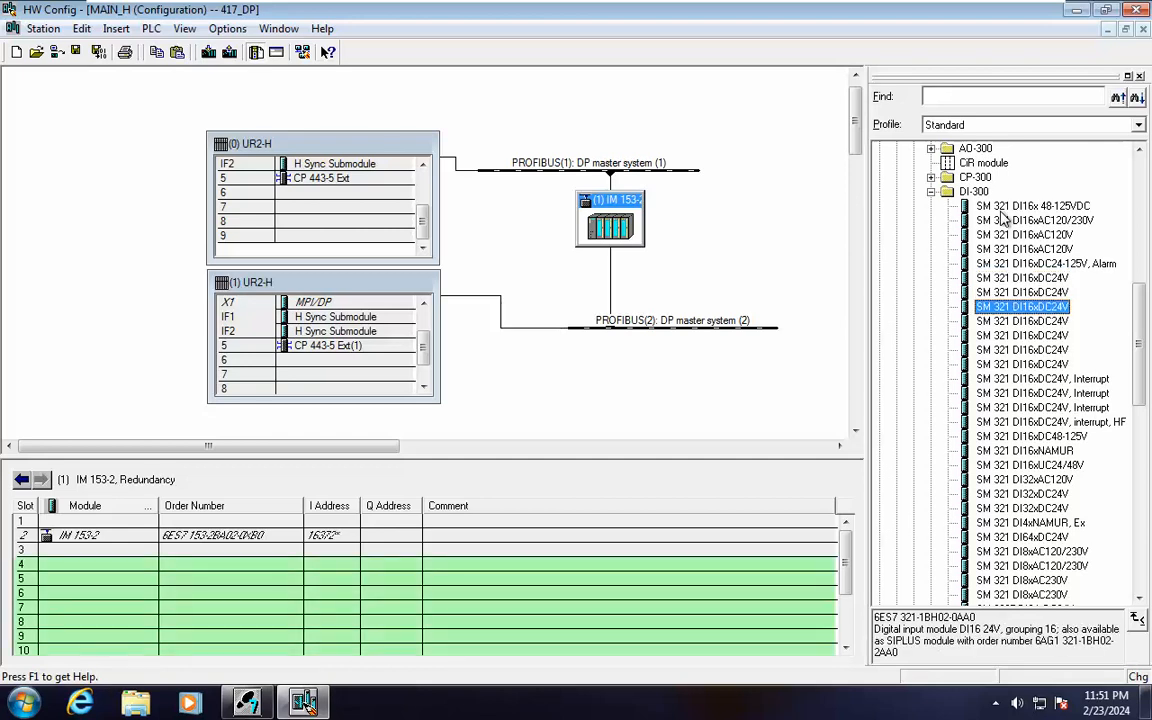
key("Down")
key("Down")
key("Down")
key("Down")
key("Down")
key("Down")
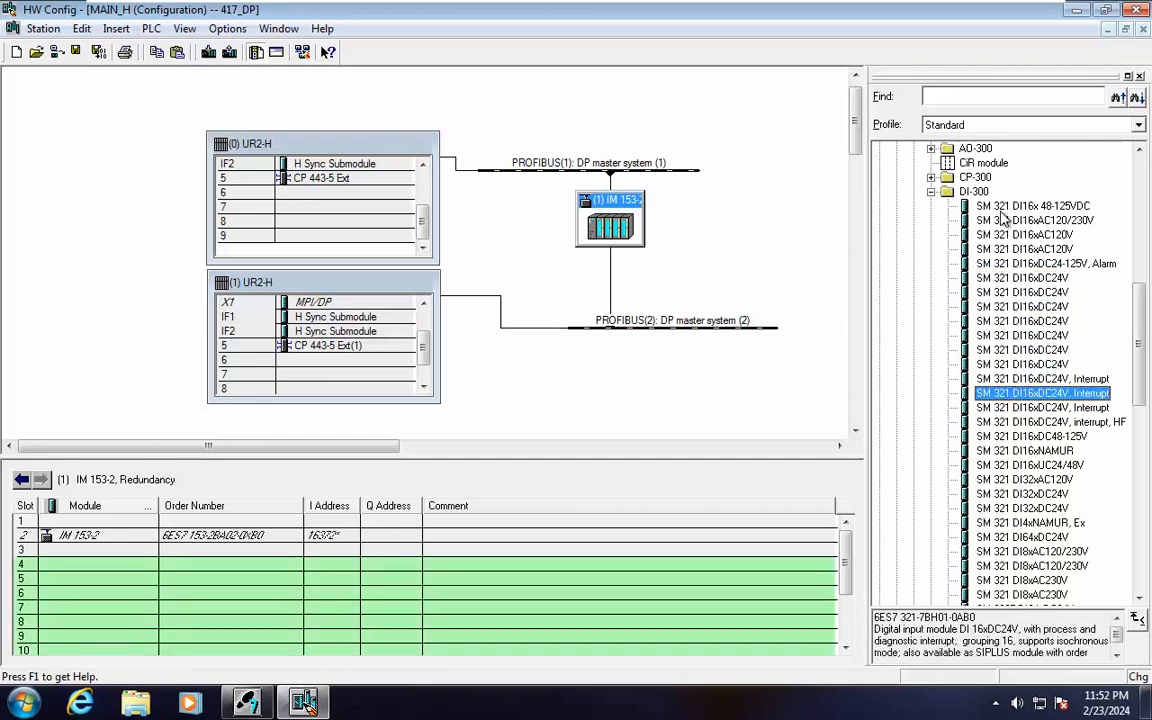
key("Down")
key("Down")
key("Down")
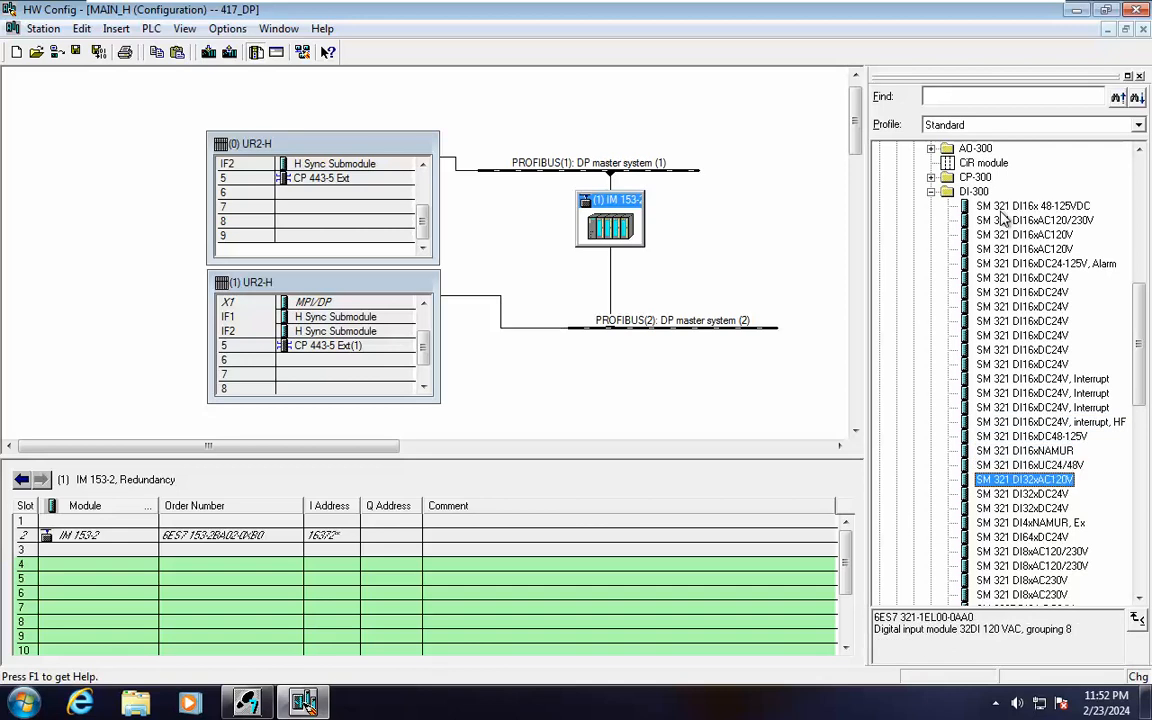
key("Down")
key("Down")
key("Up")
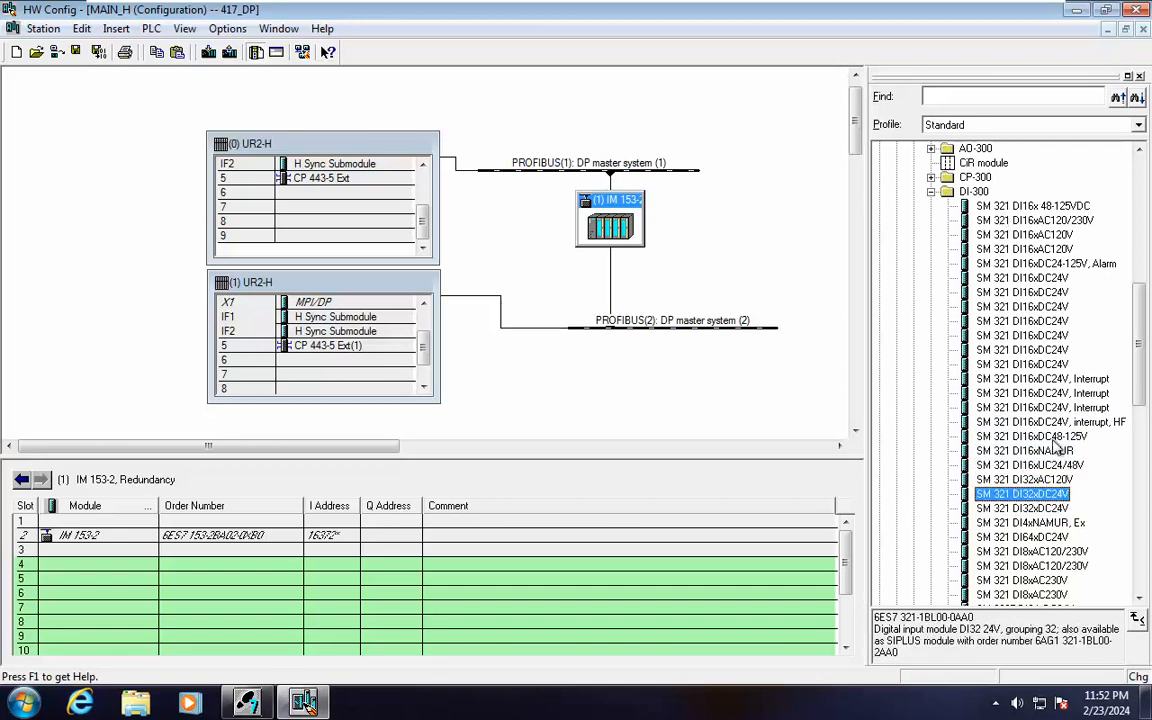
left_click_drag(997, 505, 778, 560)
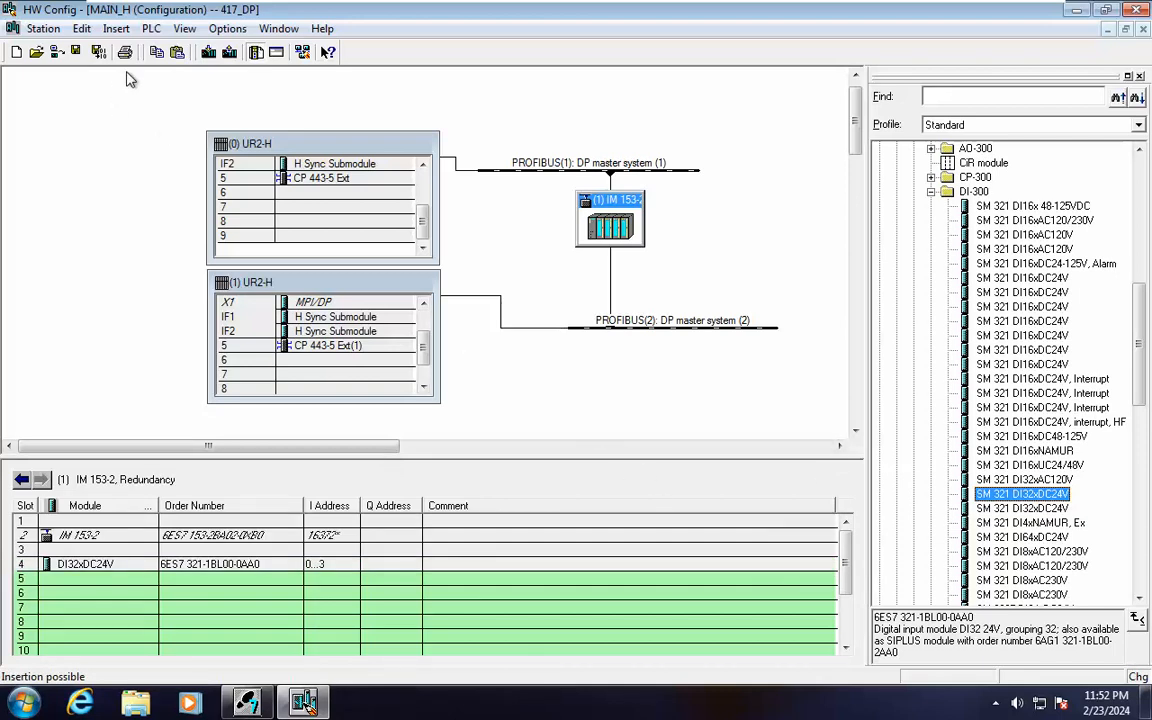
Step: Add default symbols for the input addresses of the DI32xDC24V module and apply them
right_click(386, 565)
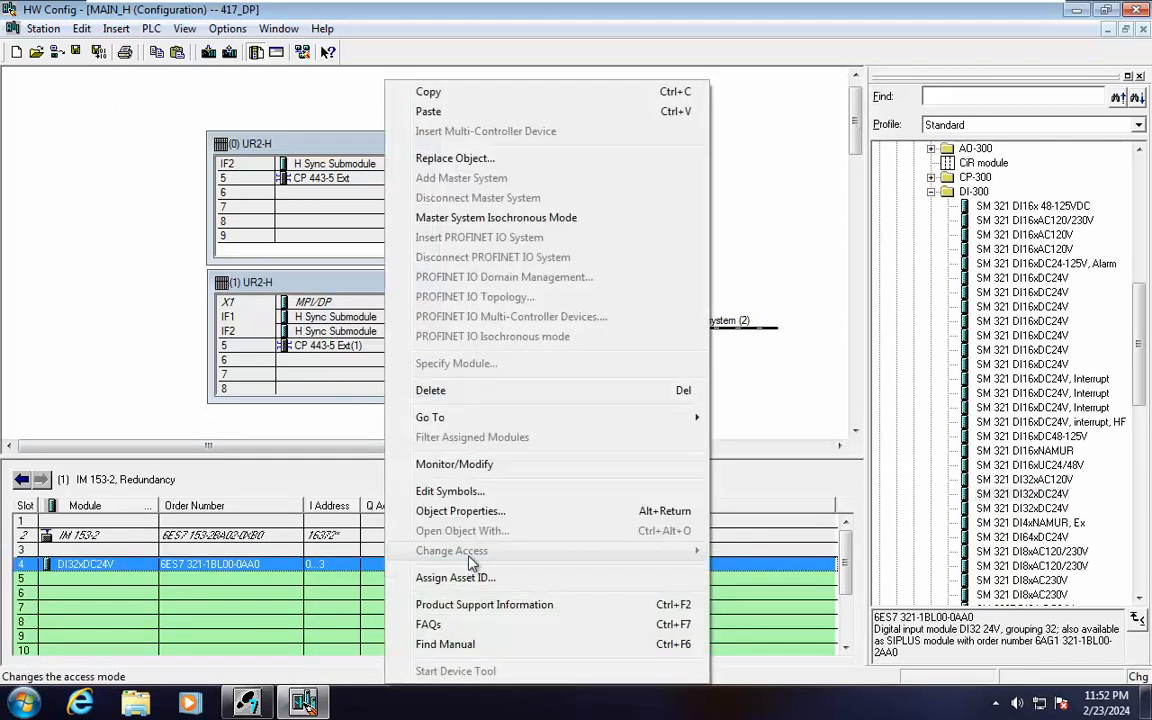
left_click(452, 490)
left_click(452, 388)
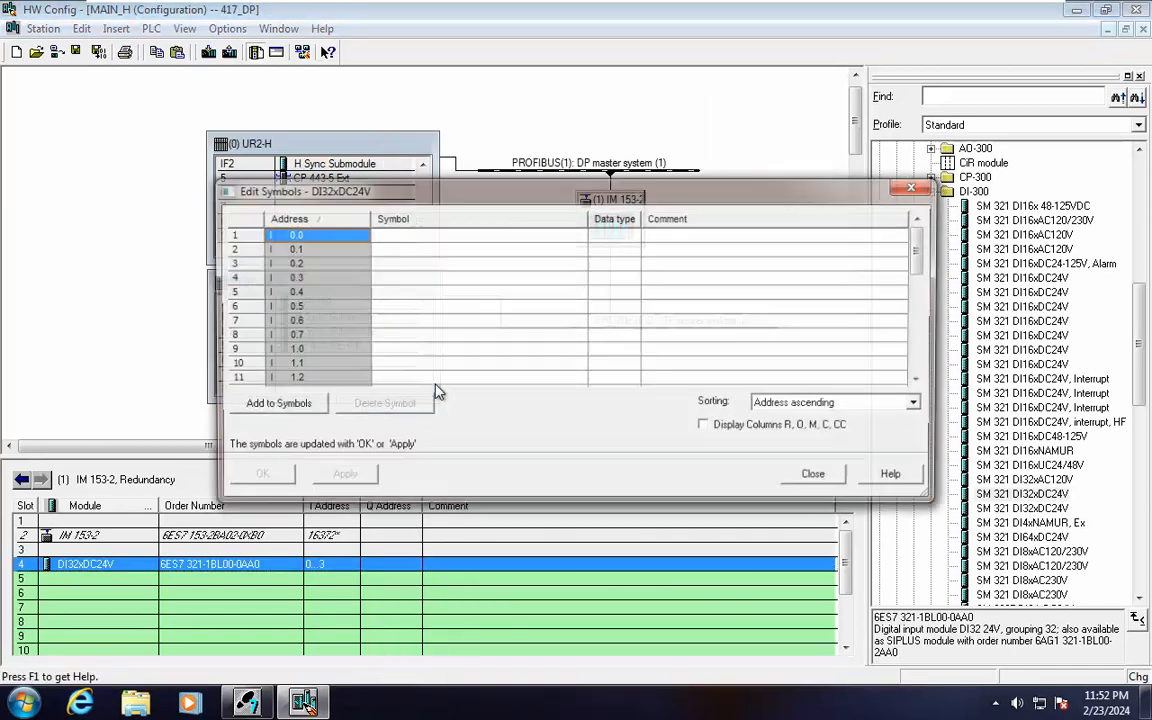
left_click(281, 405)
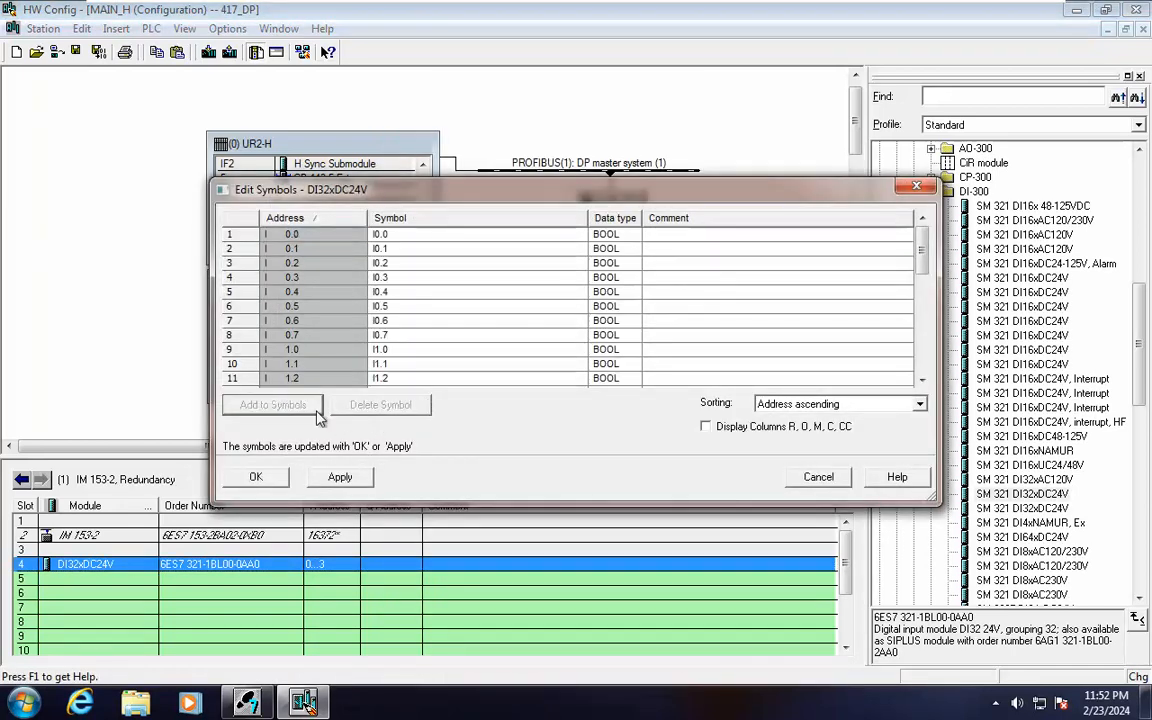
left_click(337, 479)
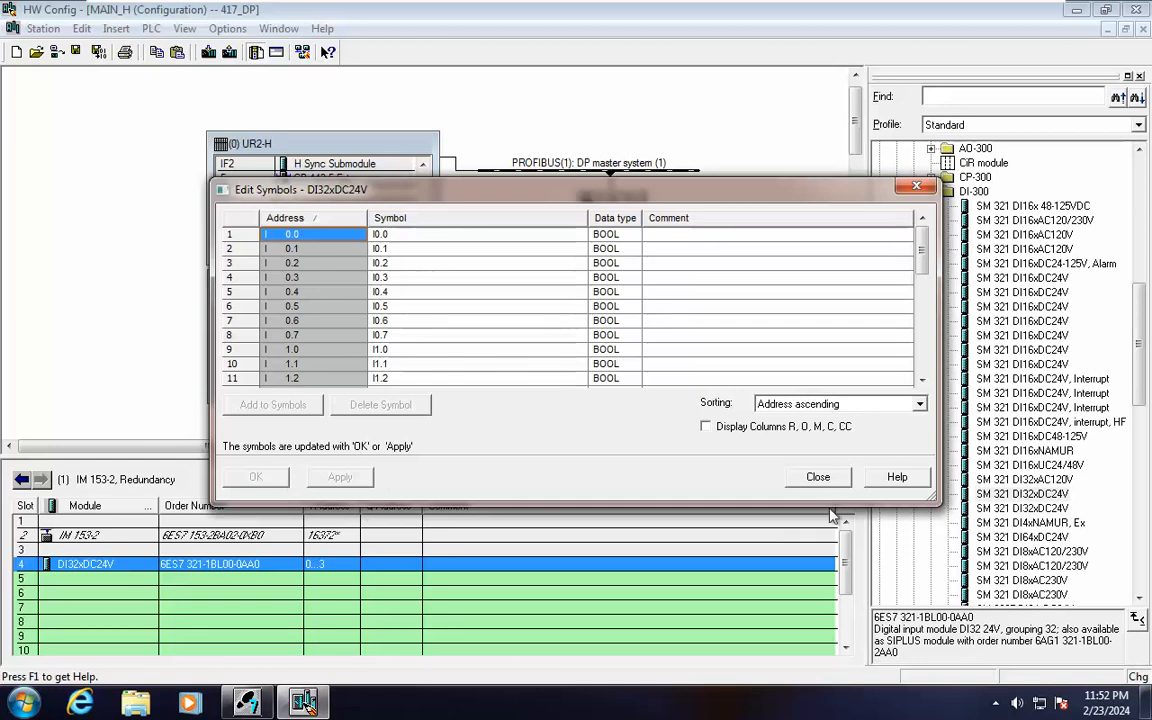
left_click(815, 478)
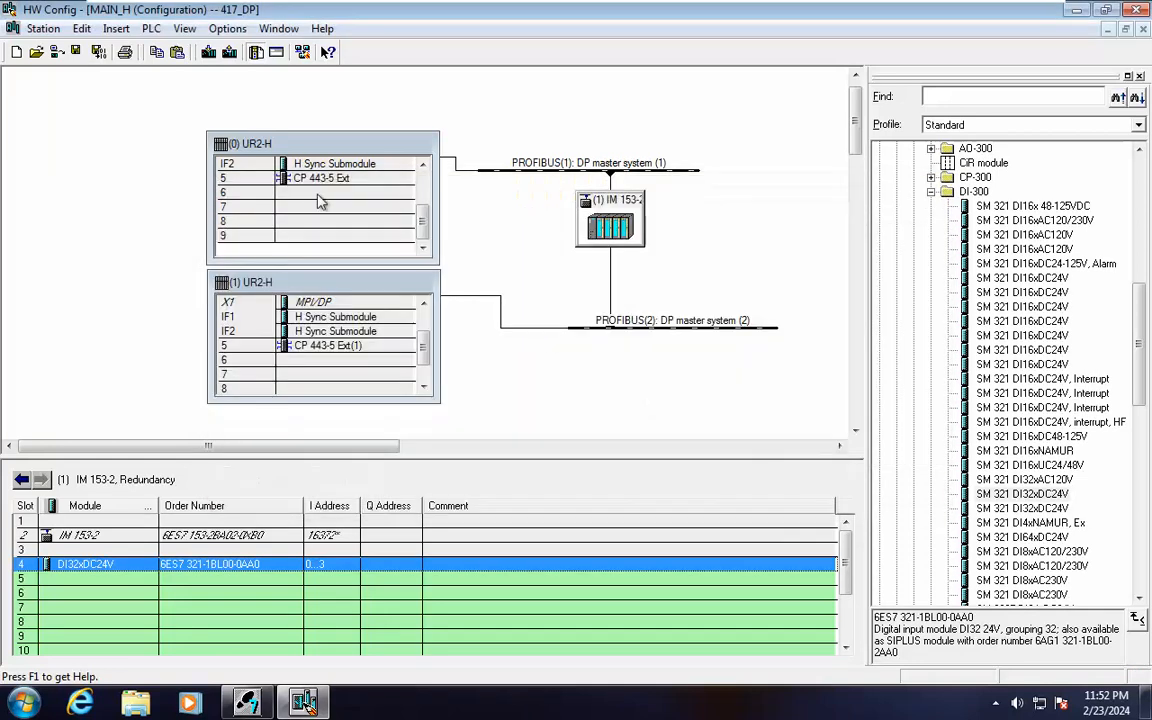
Step: Save and compile the MAIN_H hardware configuration, then close HW Config to return to SIMATIC Manager
left_click(98, 52)
left_click(931, 191)
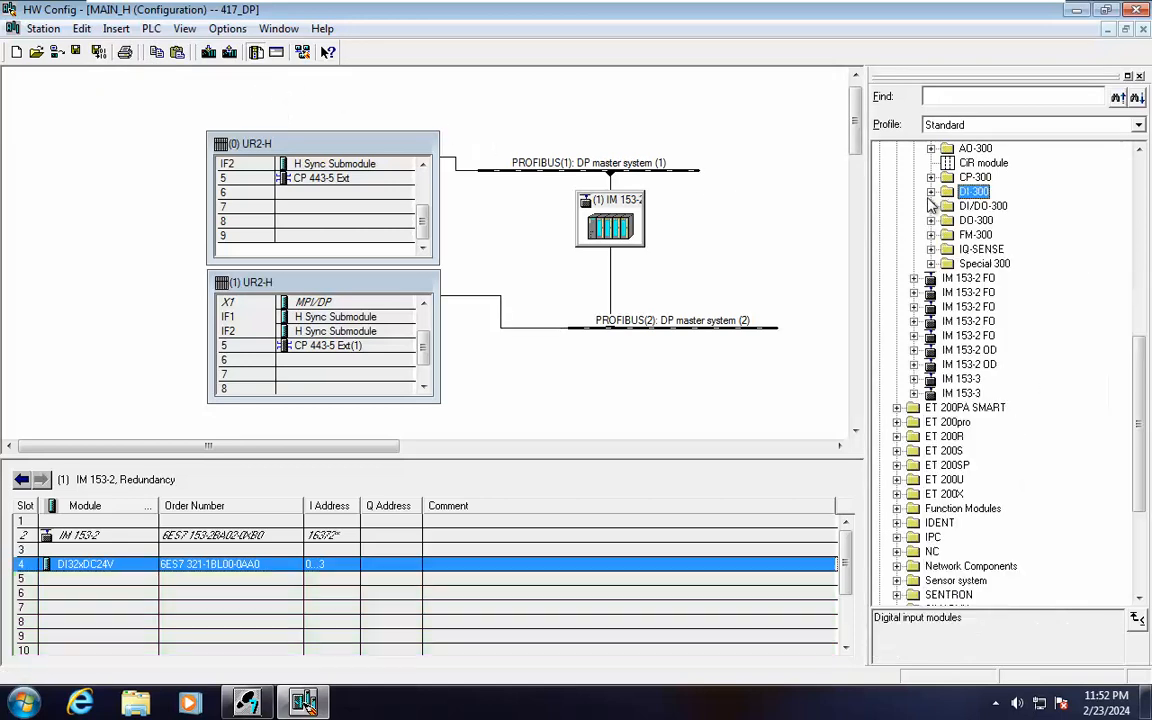
left_click(356, 346)
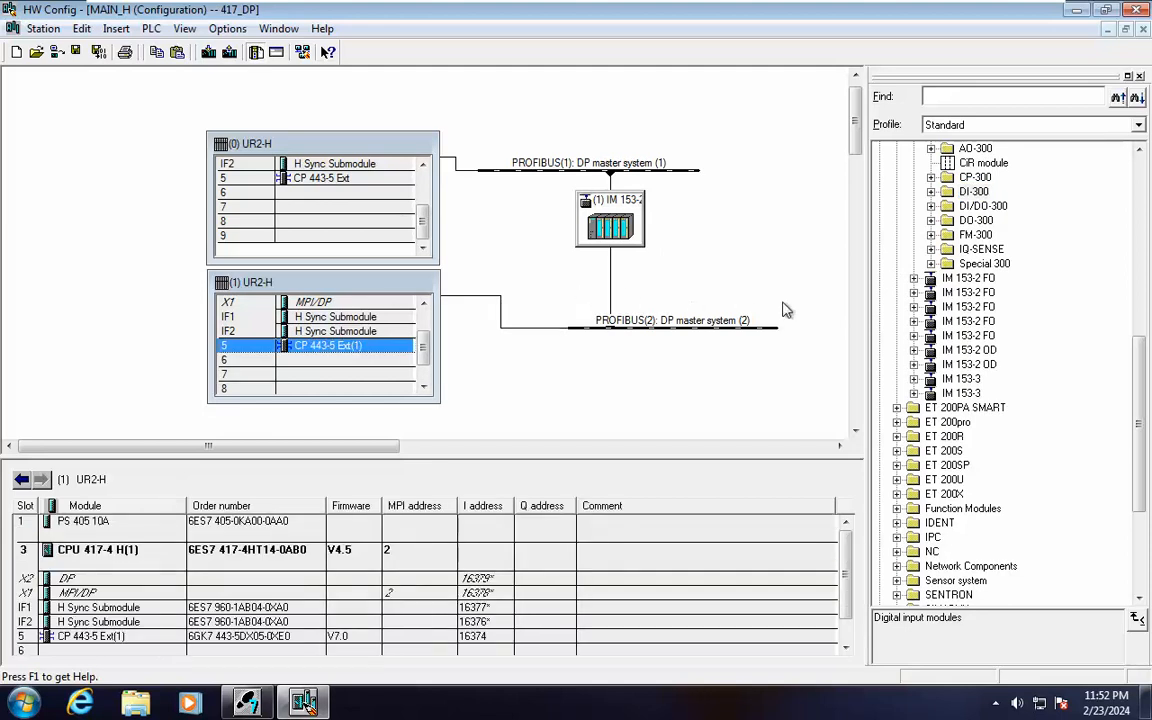
left_click(1138, 11)
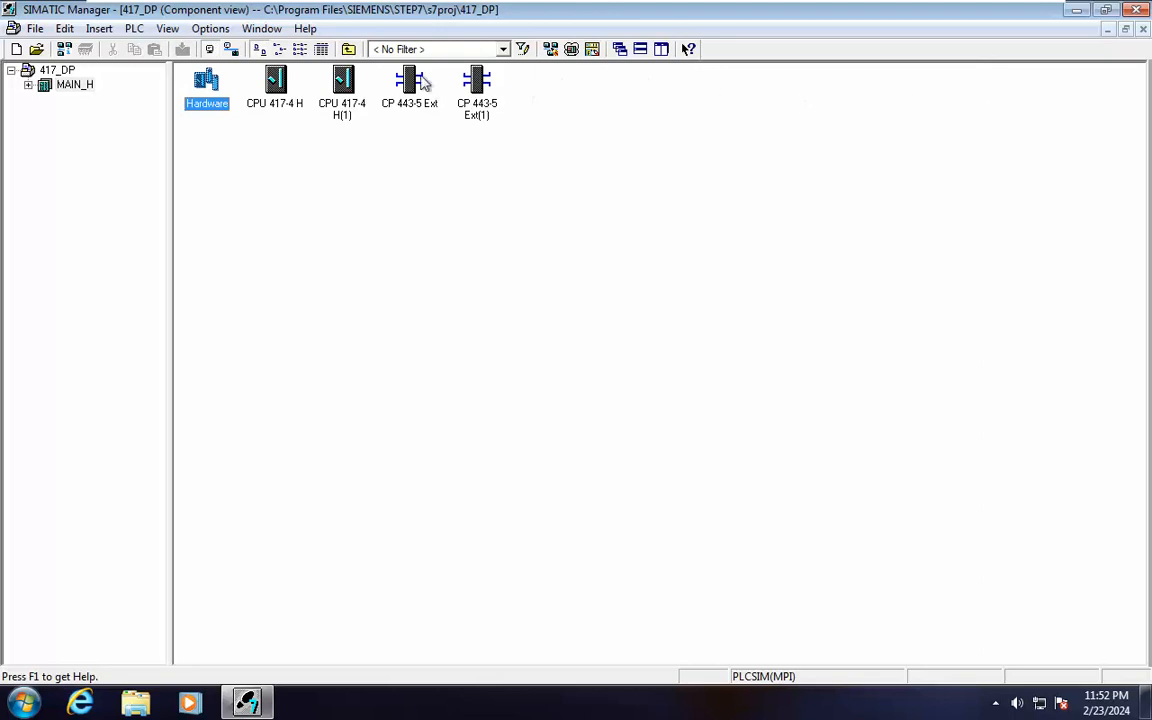
Step: Insert a SIMATIC 300 station into the 417_DP project and name it UNIT1
left_click(64, 70)
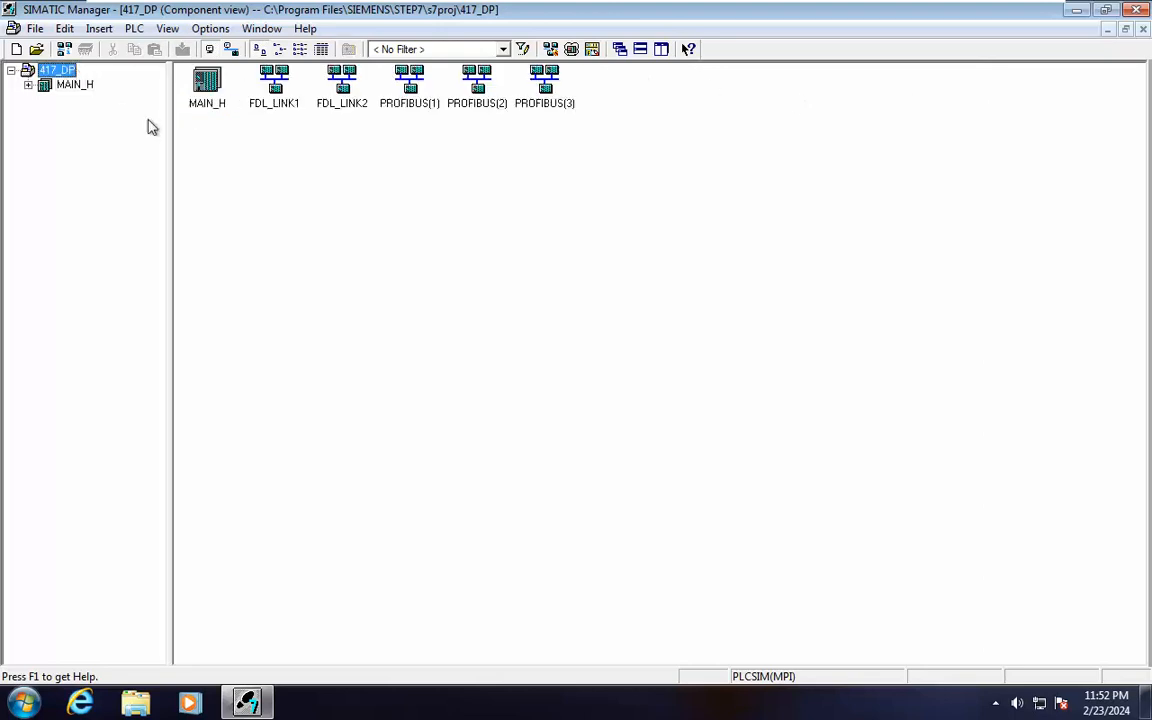
right_click(238, 186)
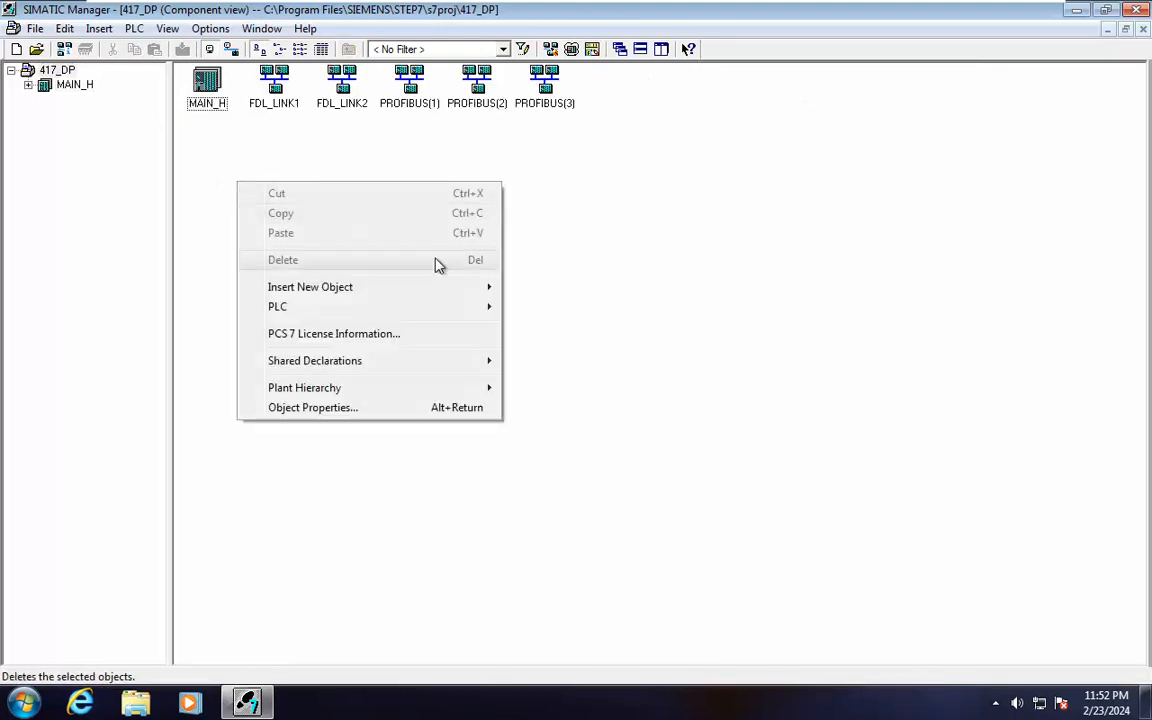
mouse_move(483, 292)
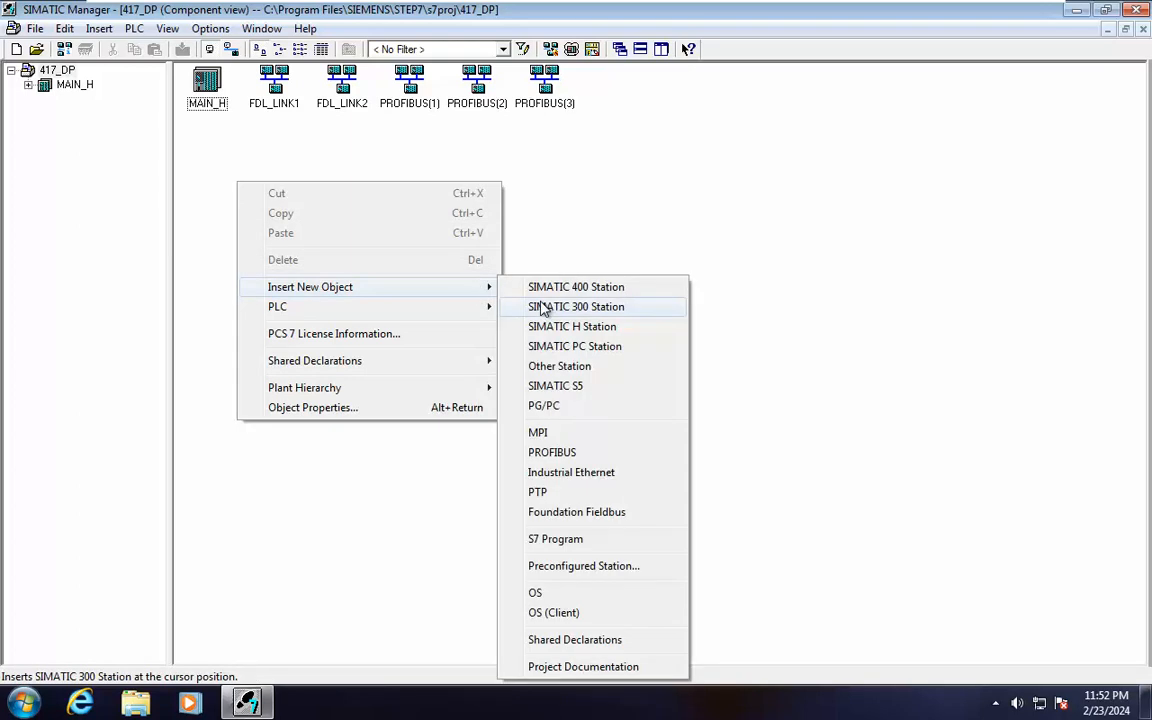
left_click(542, 306)
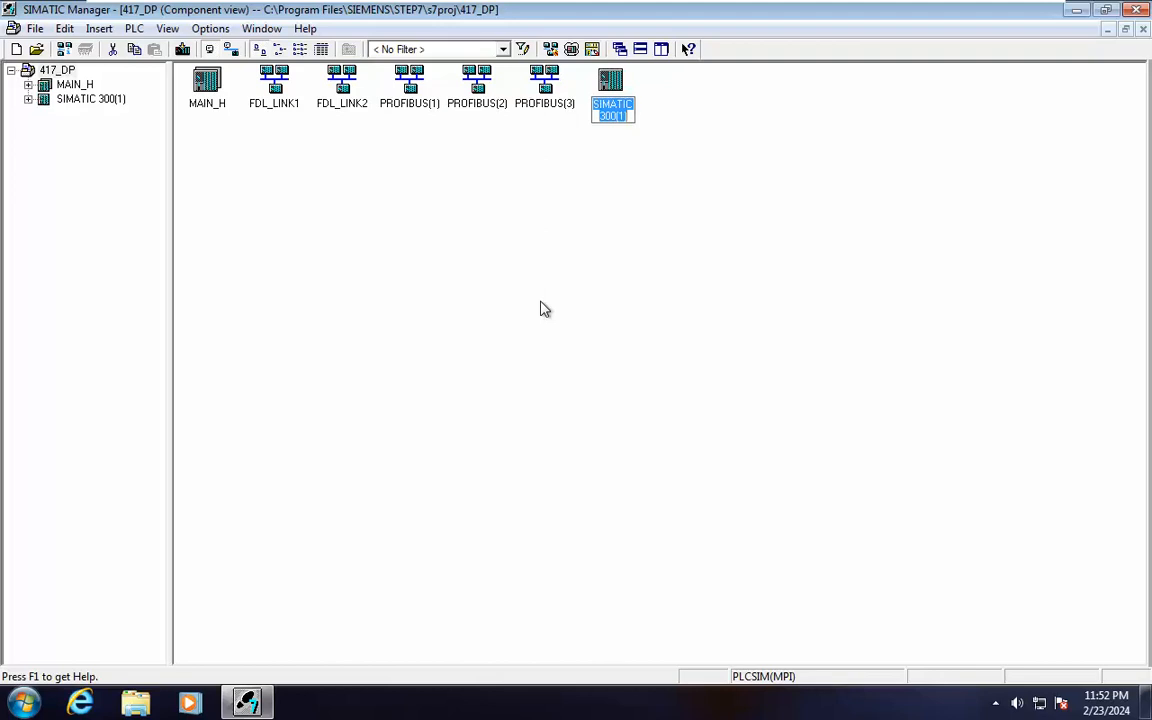
type("UNIT")
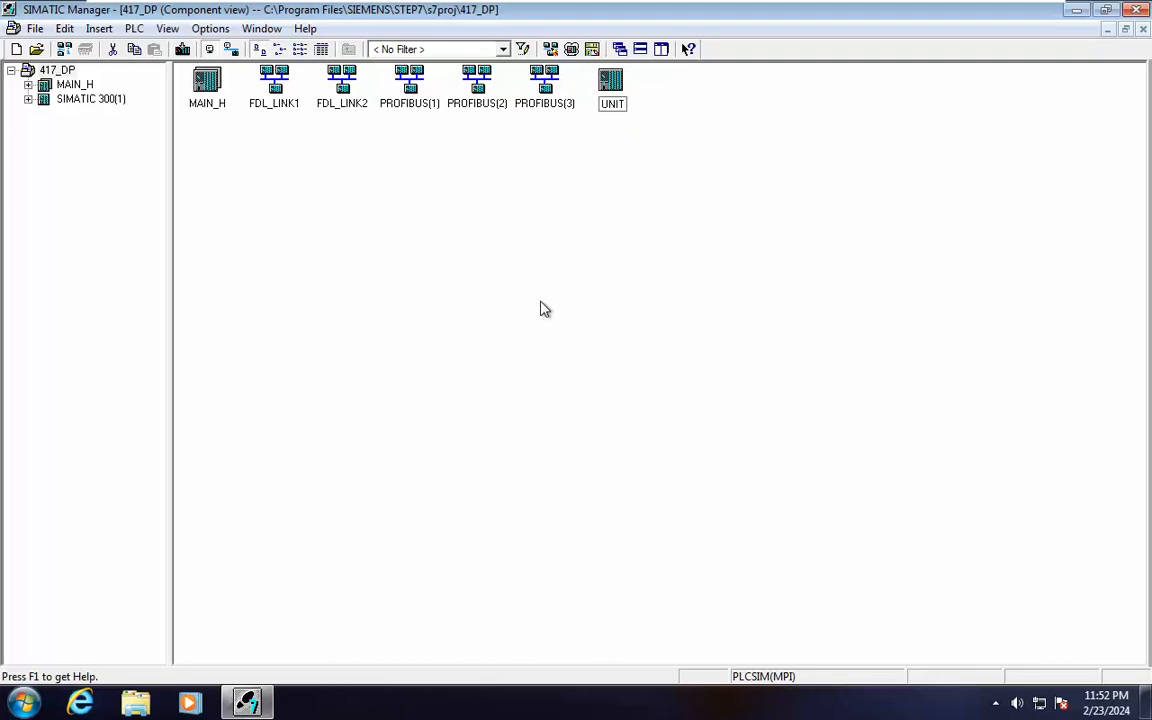
type("1")
key("Return")
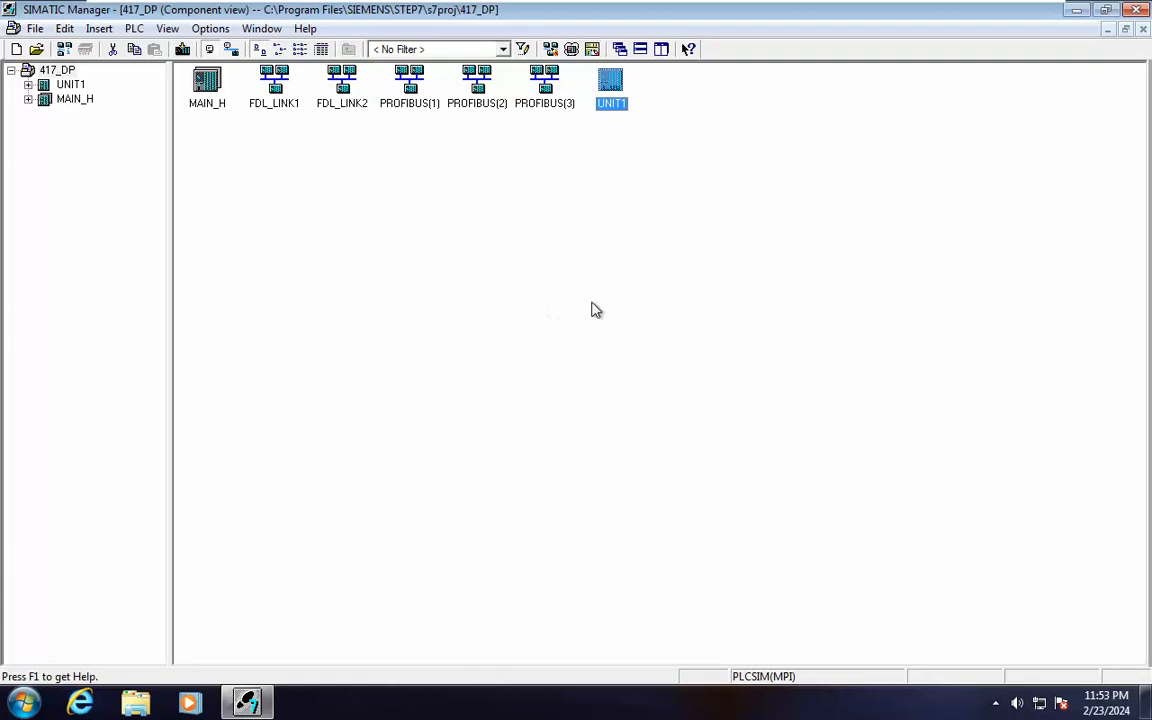
Step: Open the hardware configuration of the UNIT1 station in HW Config
double_click(611, 104)
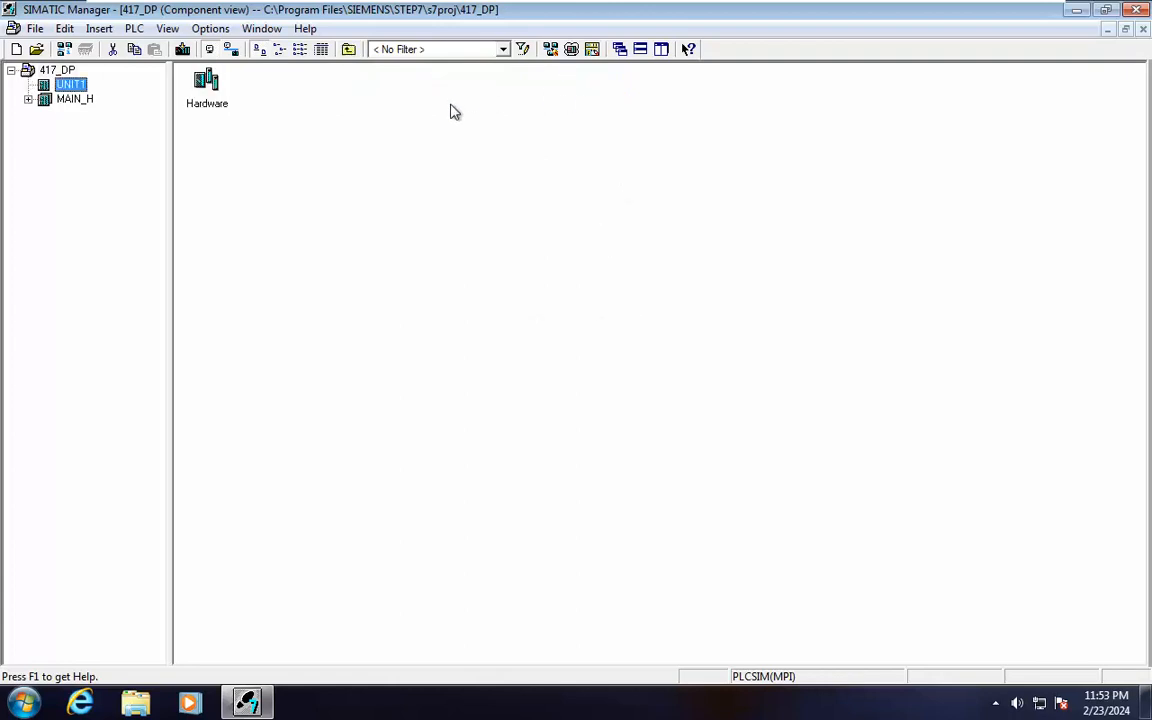
left_click(205, 82)
double_click(205, 82)
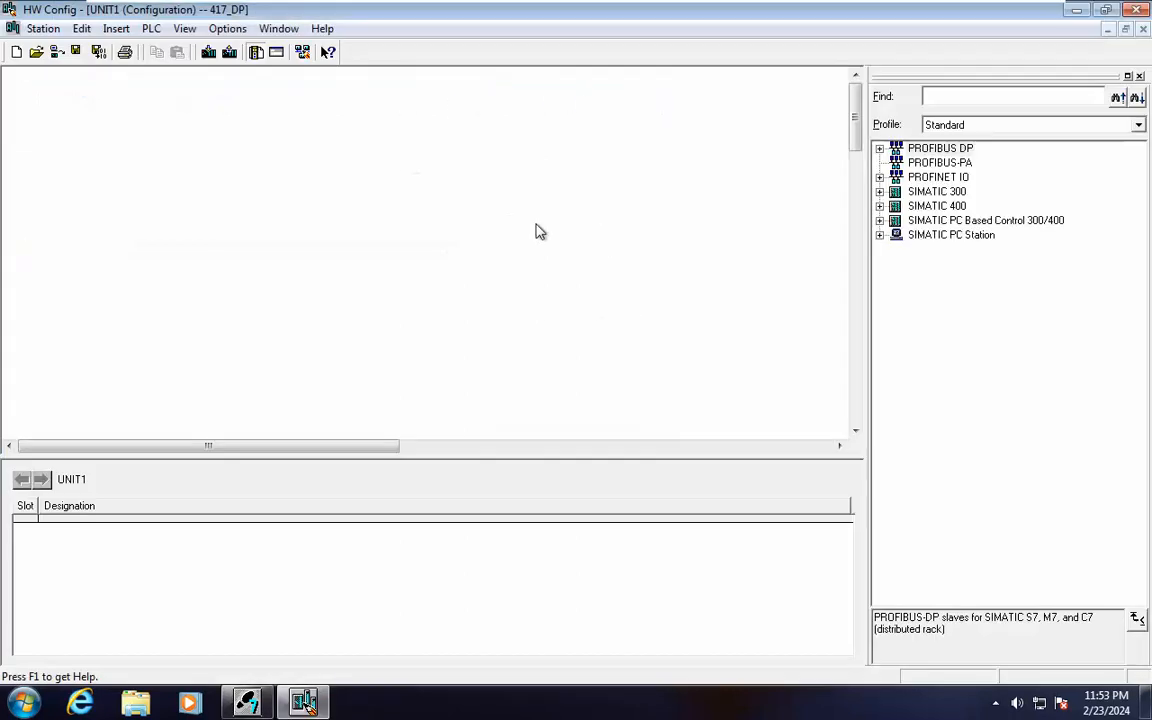
Step: Insert a SIMATIC 300 rail into the UNIT1 station and place a PS 307 10A power supply (6ES7 307-1KA01-0AA0) in slot 1
left_click(879, 191)
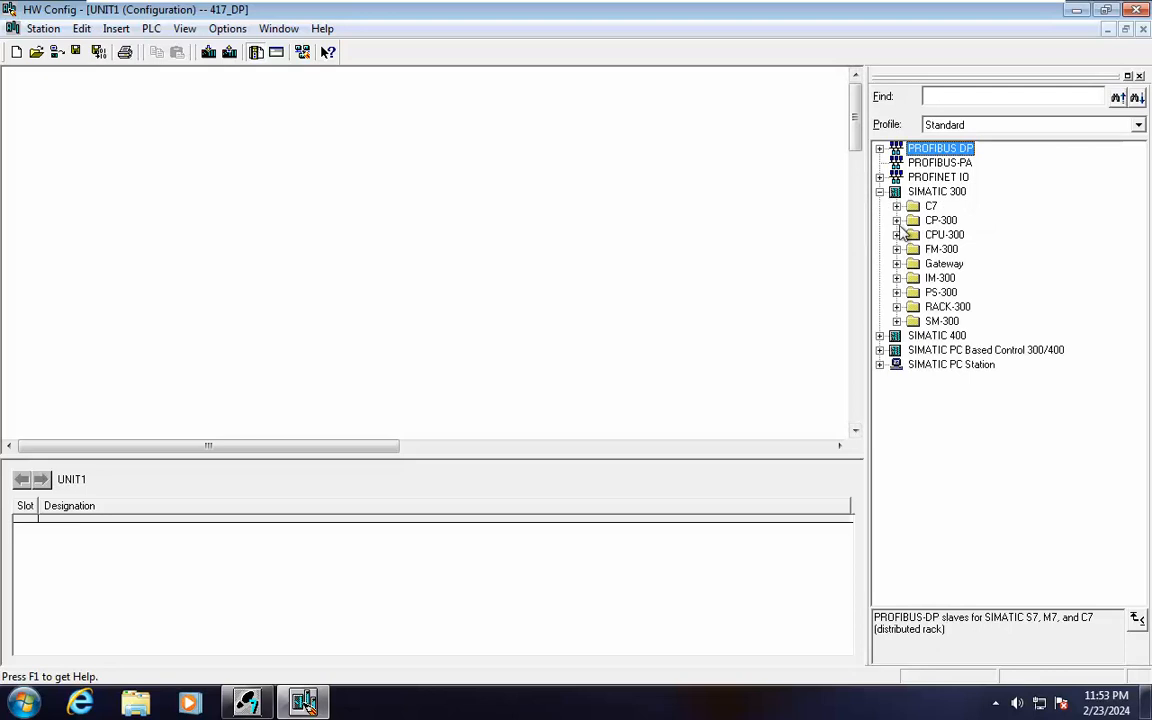
left_click(897, 306)
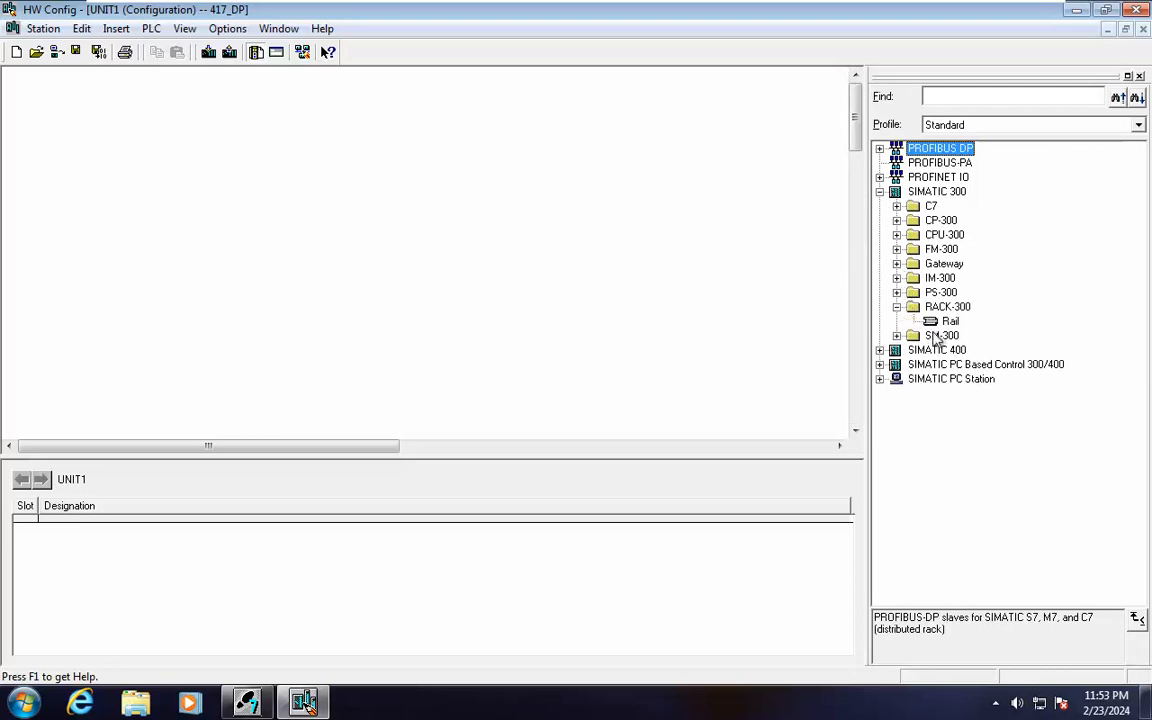
left_click_drag(940, 335, 292, 112)
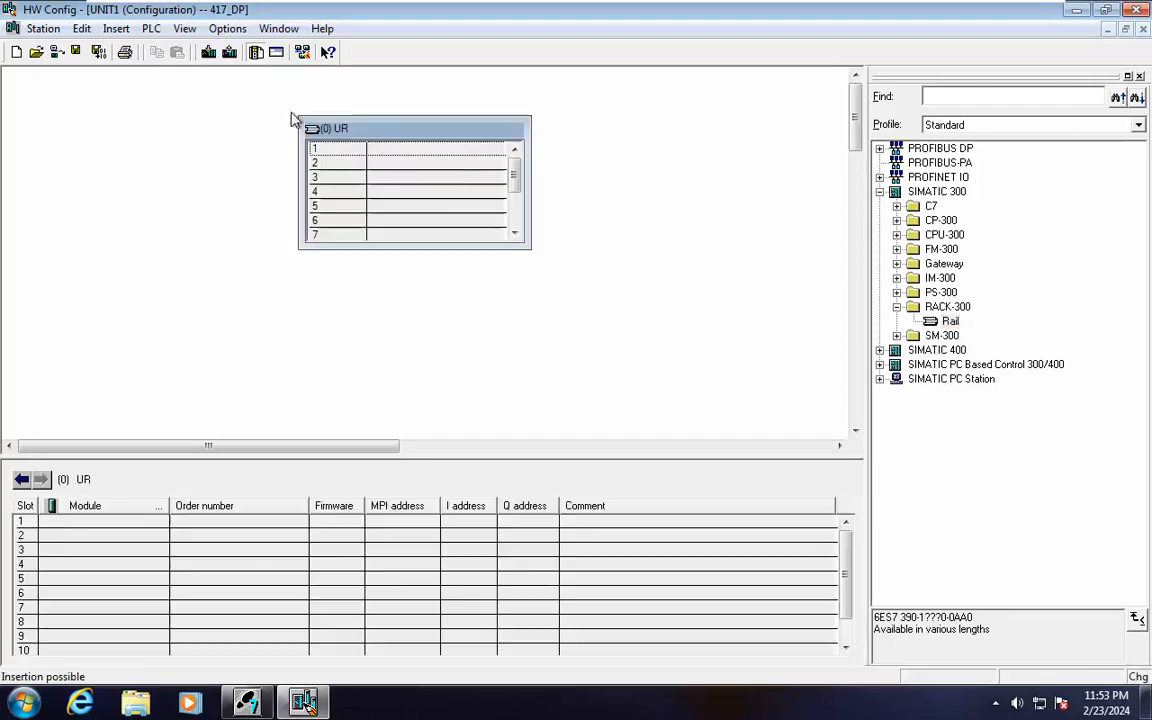
left_click(897, 292)
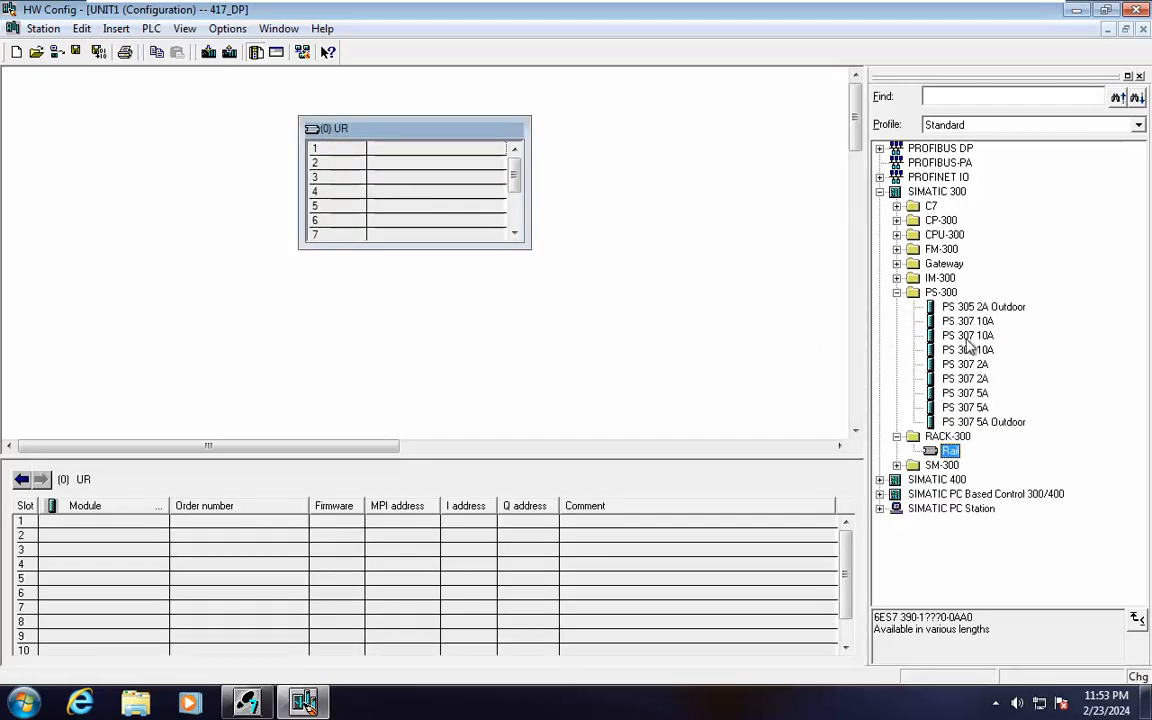
left_click_drag(963, 340, 485, 155)
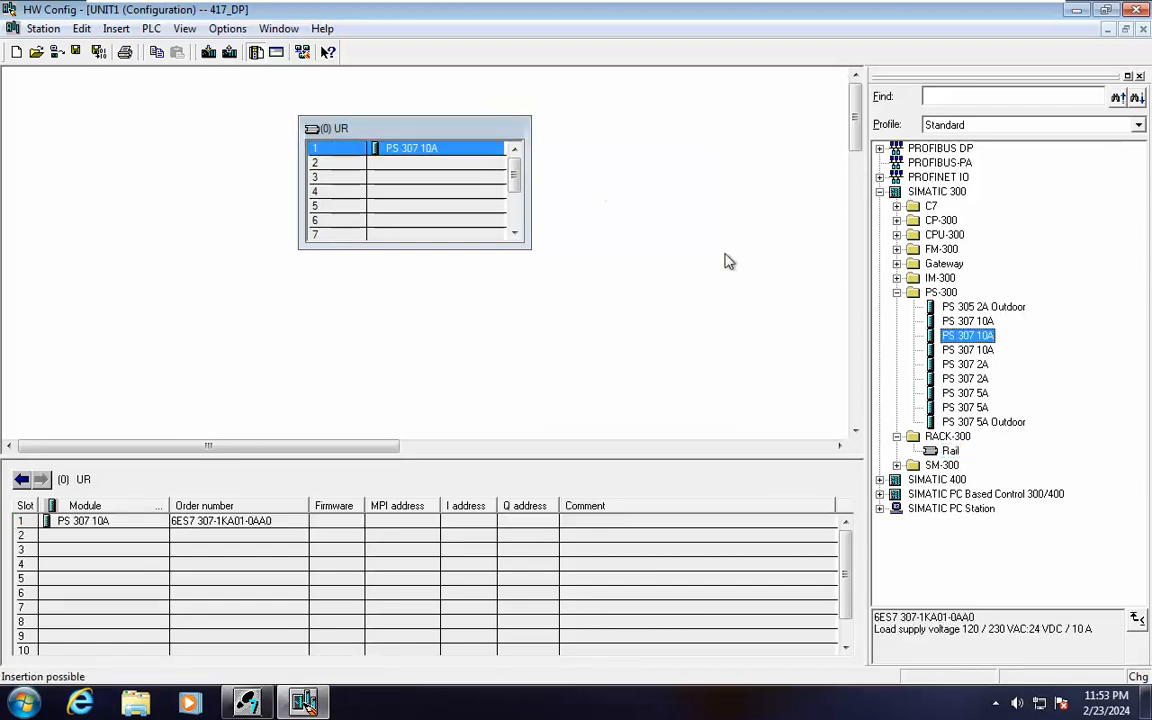
Step: Place CPU 315-2 DP (6ES7 315-2AF00-0AB0) in slot 2 of the rail
left_click(897, 292)
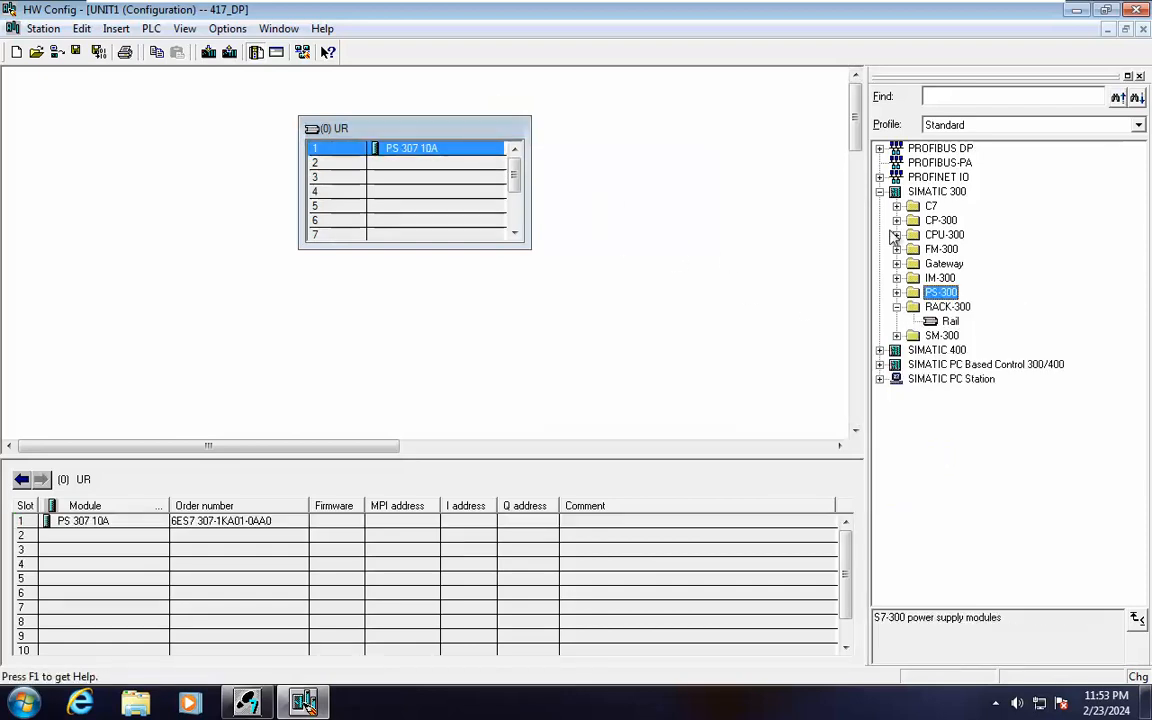
left_click(897, 234)
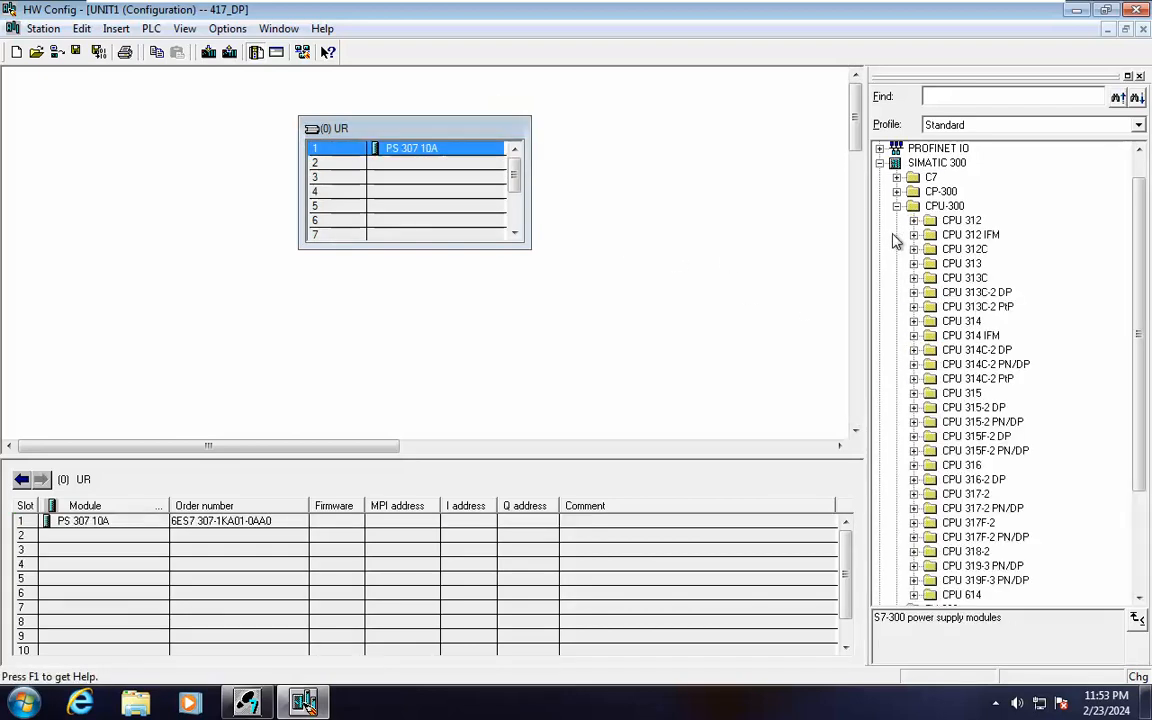
left_click(913, 407)
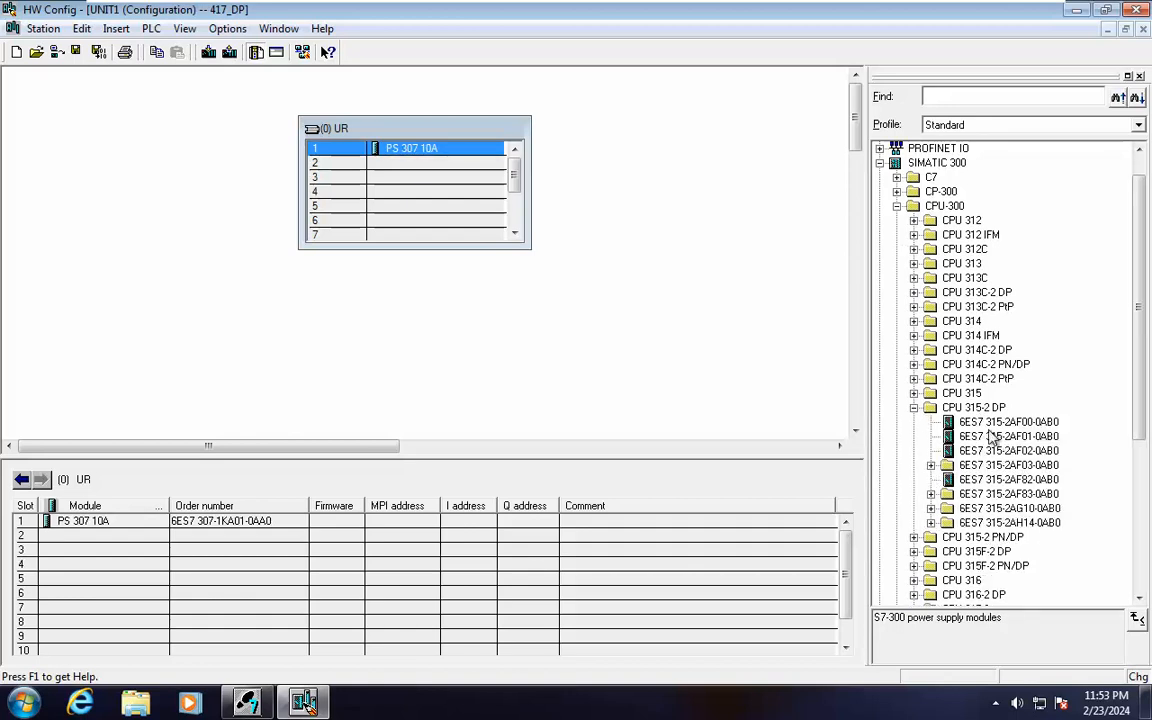
left_click_drag(1000, 422, 467, 165)
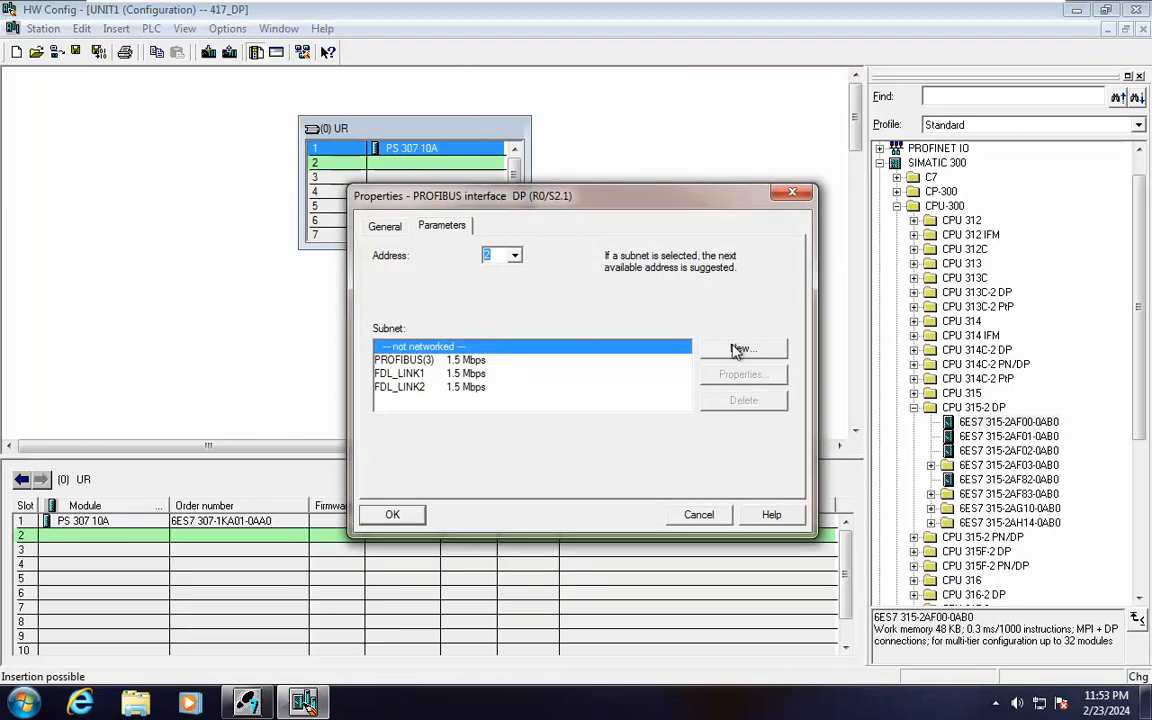
Step: Create a new PROFIBUS subnet named LOCAL_UNIT1 and connect the CPU's DP interface to it
left_click(740, 349)
type("LOCAL_UNIT1")
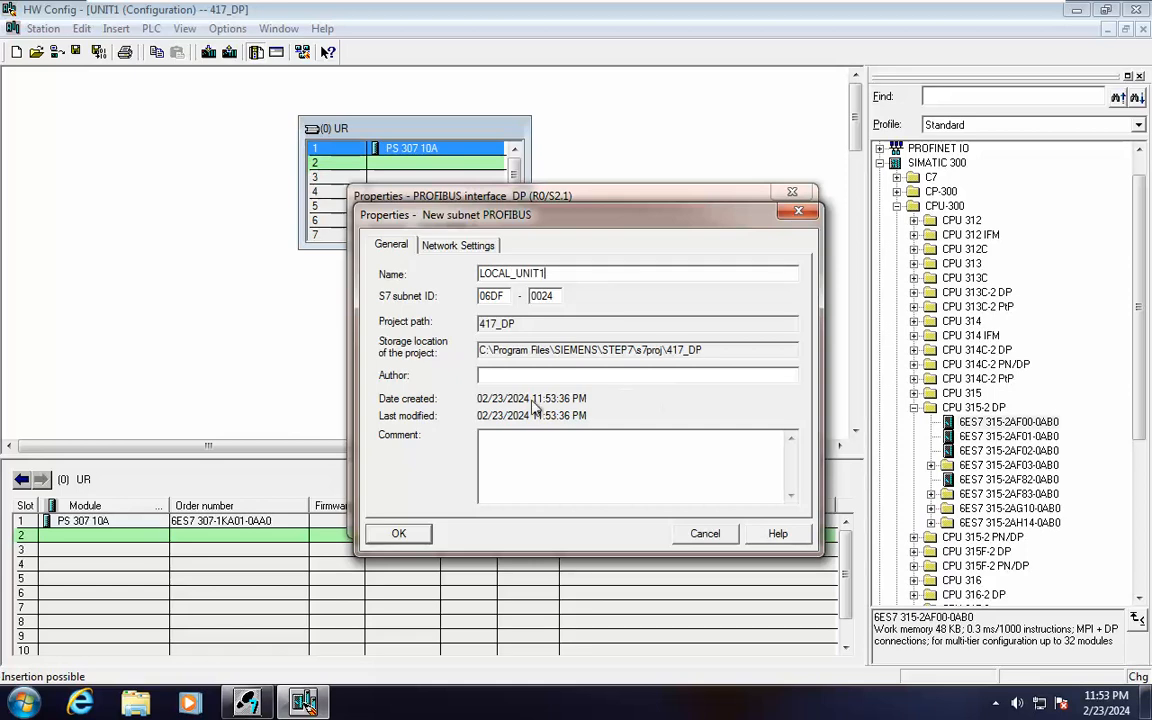
left_click(403, 533)
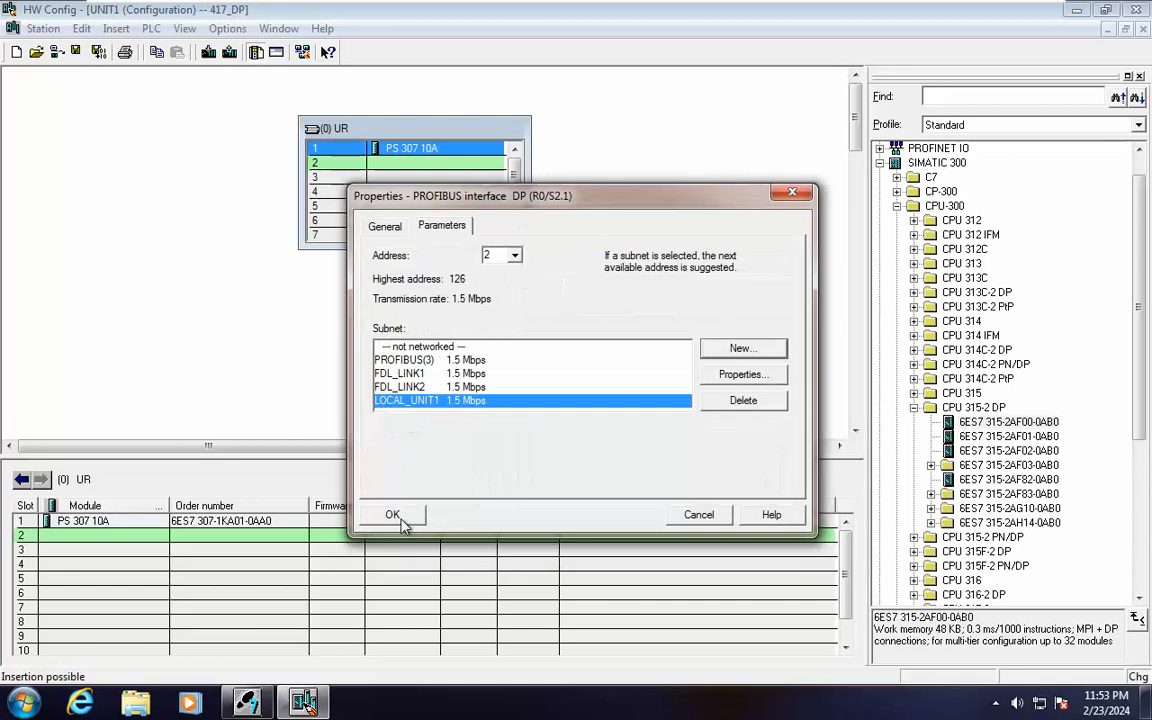
left_click(398, 513)
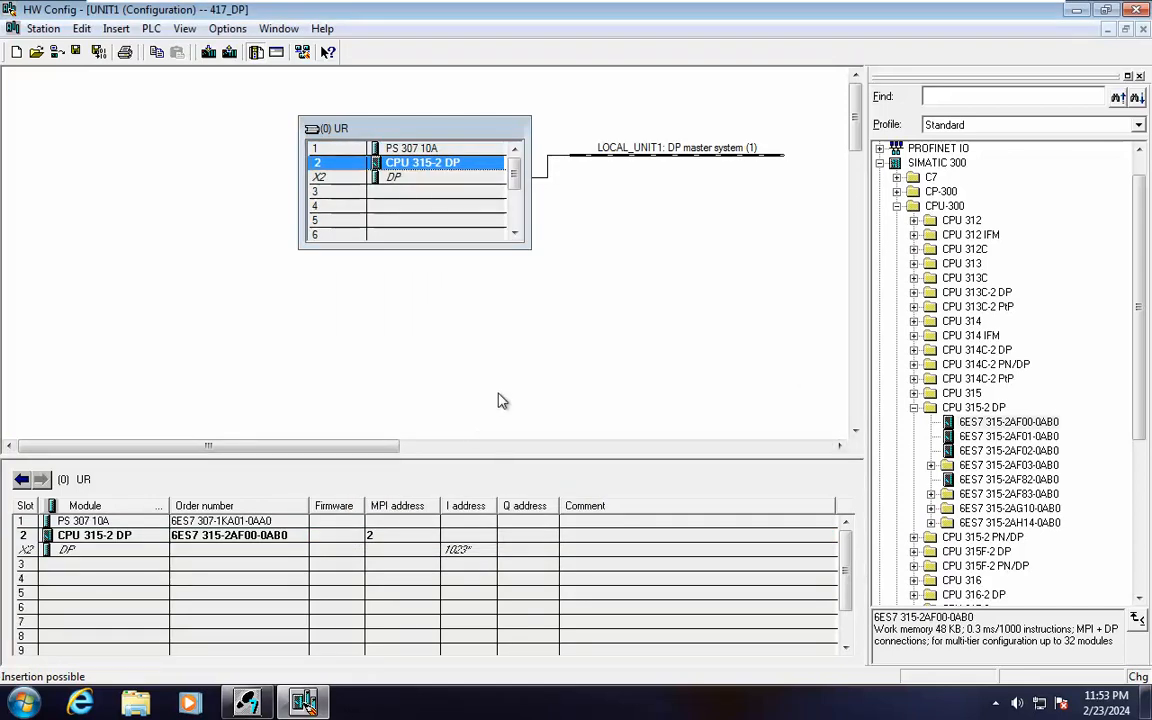
Step: Insert a CP 343-5 (6GK7 343-5FA01-0XE0) in slot 4 and connect its PROFIBUS interface to the FDL_LINK1 subnet
left_click(430, 196)
left_click(432, 210)
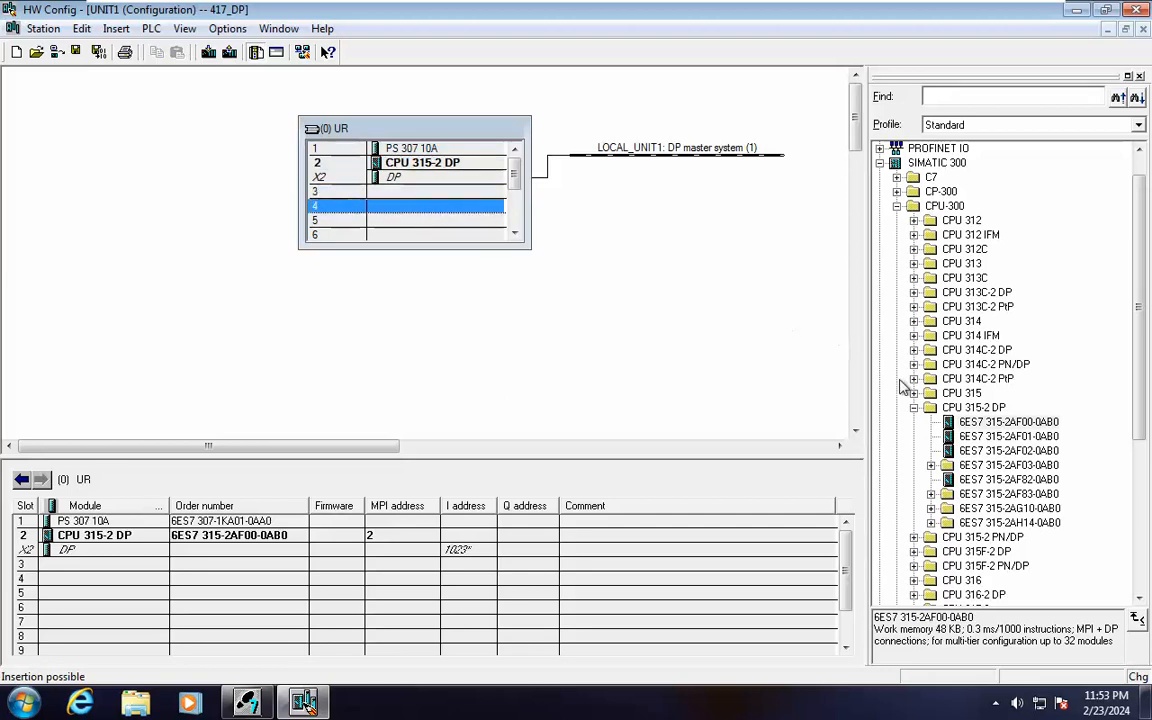
left_click(913, 407)
left_click(973, 407)
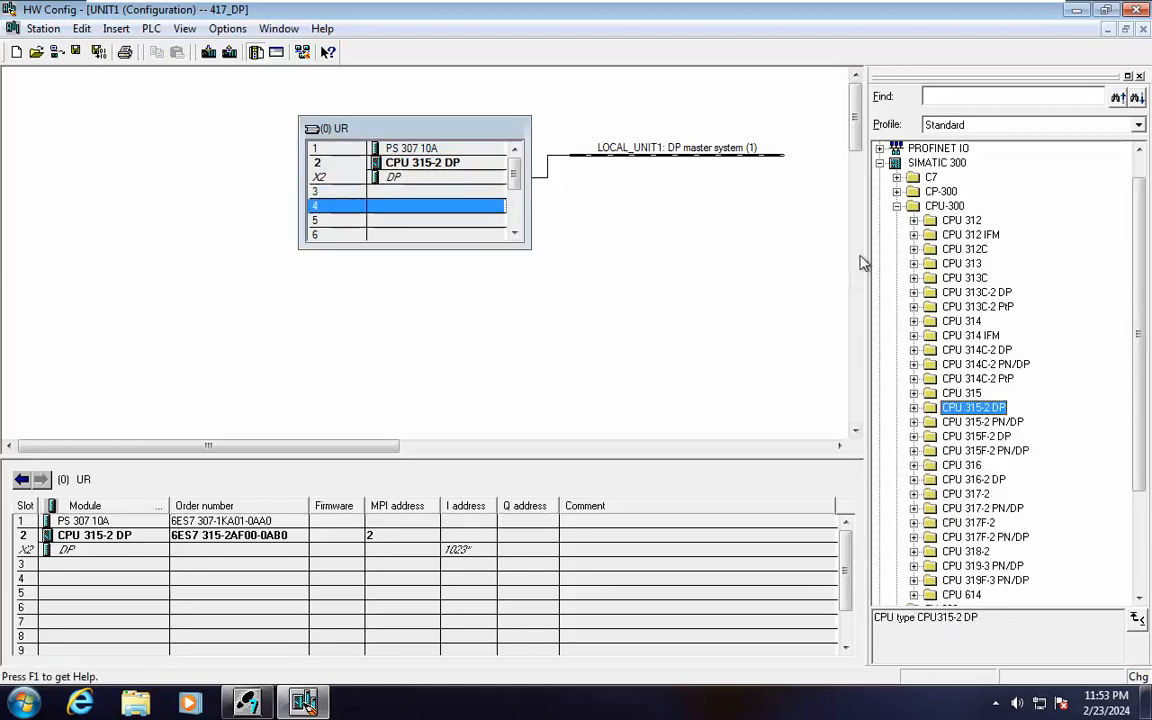
left_click(896, 206)
left_click(896, 220)
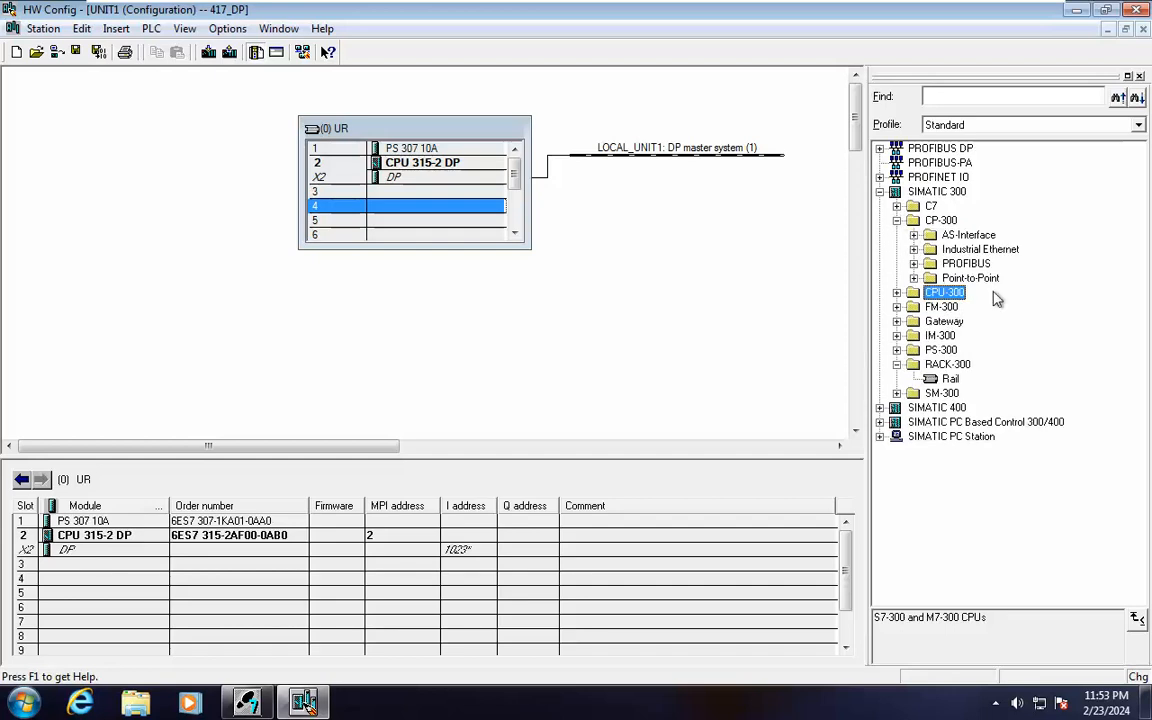
left_click(913, 263)
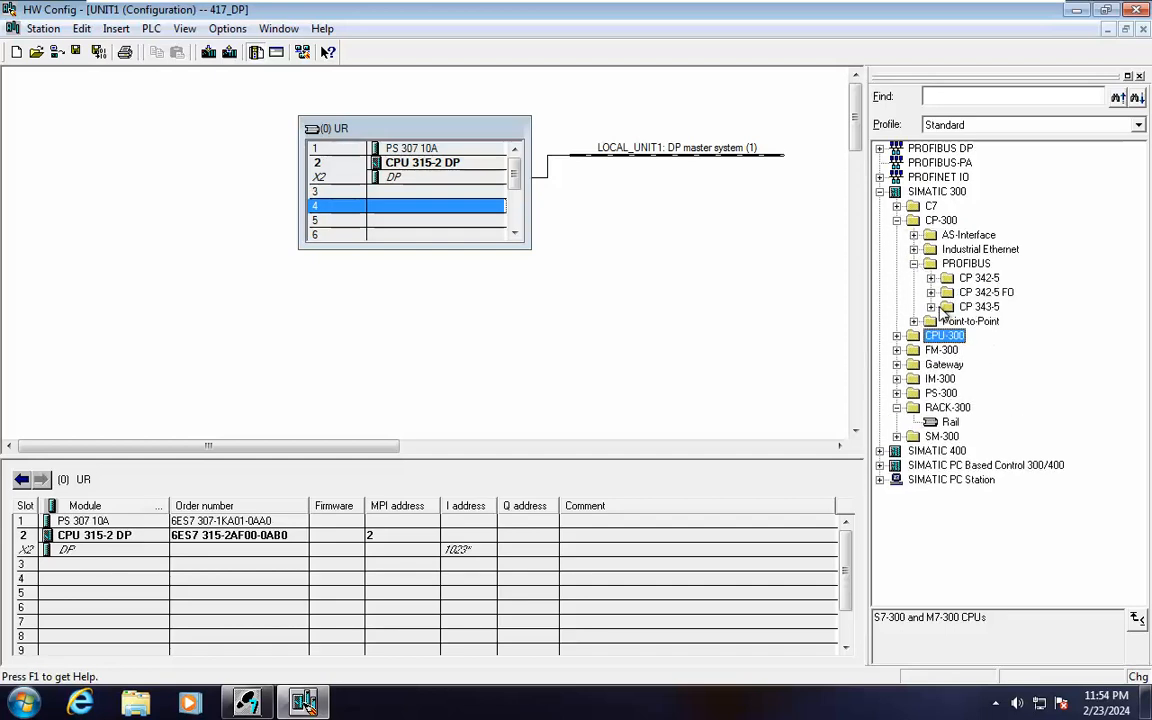
left_click(931, 307)
left_click_drag(965, 335, 478, 195)
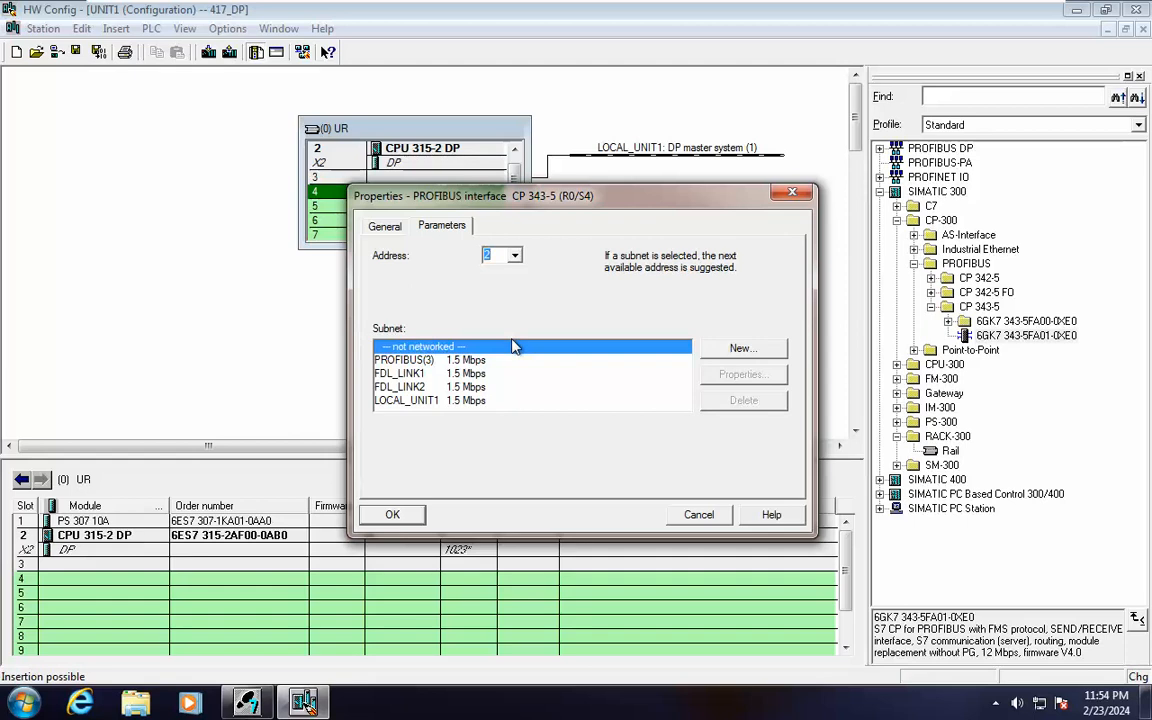
left_click(461, 376)
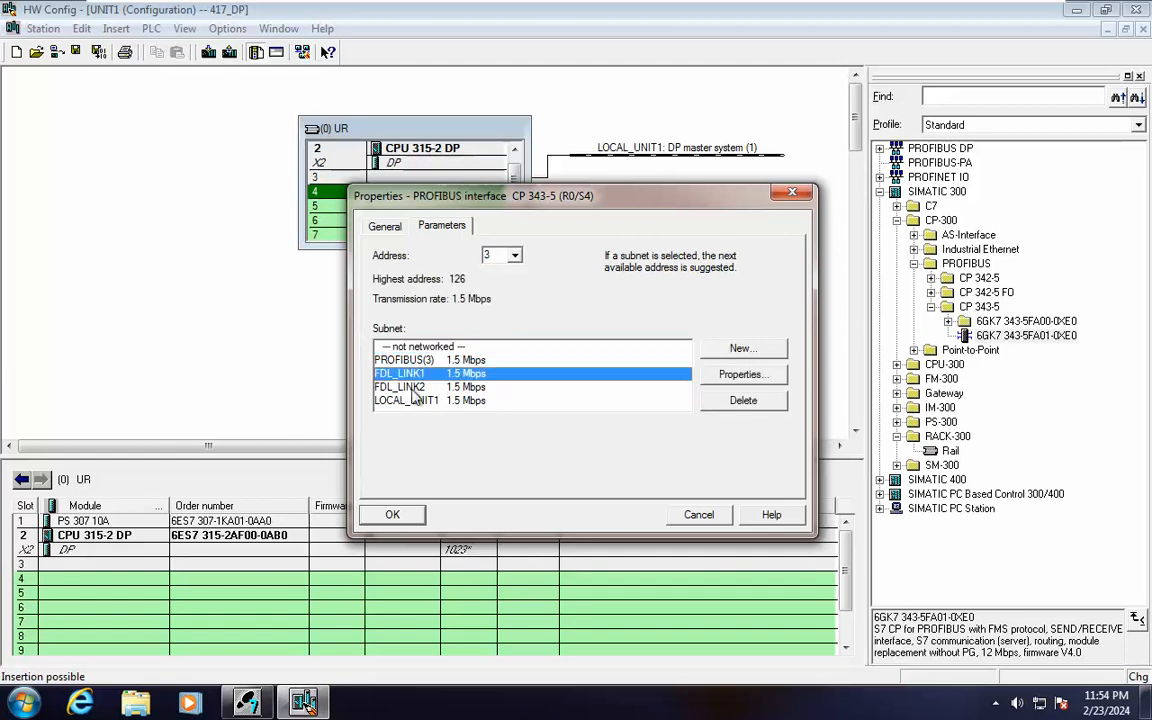
left_click(396, 514)
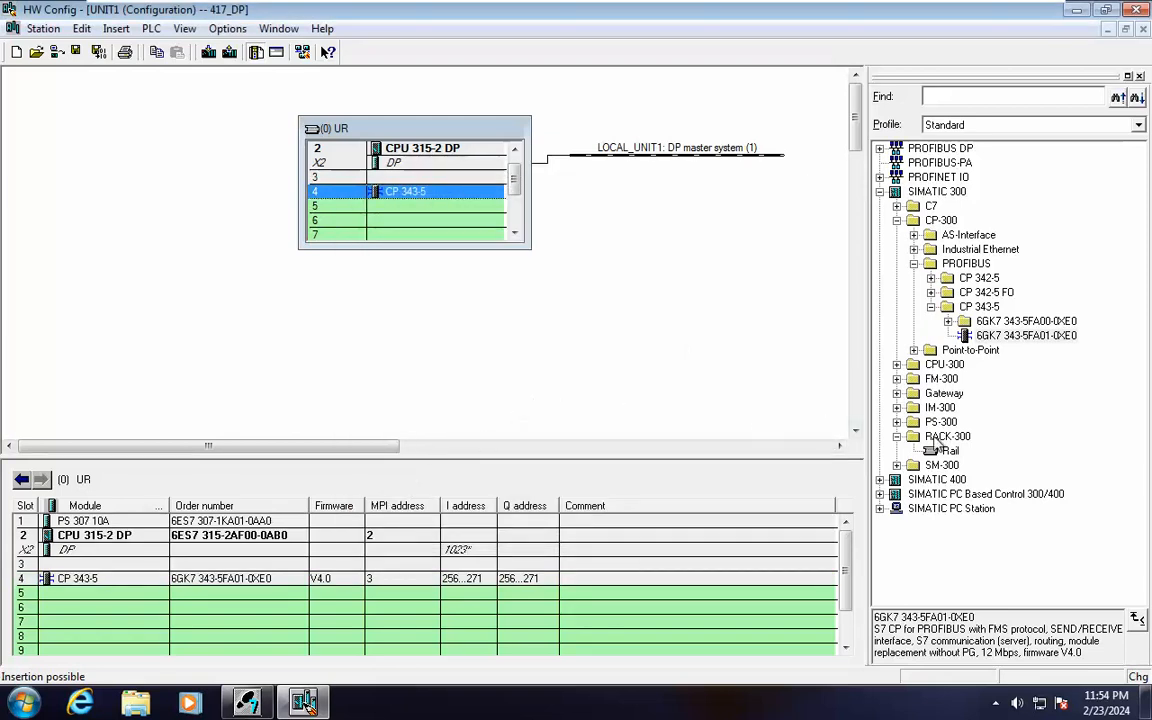
Step: Add a second CP 343-5 in slot 5, connect it to the FDL_LINK2 subnet, and save the station configuration
left_click_drag(972, 340, 397, 225)
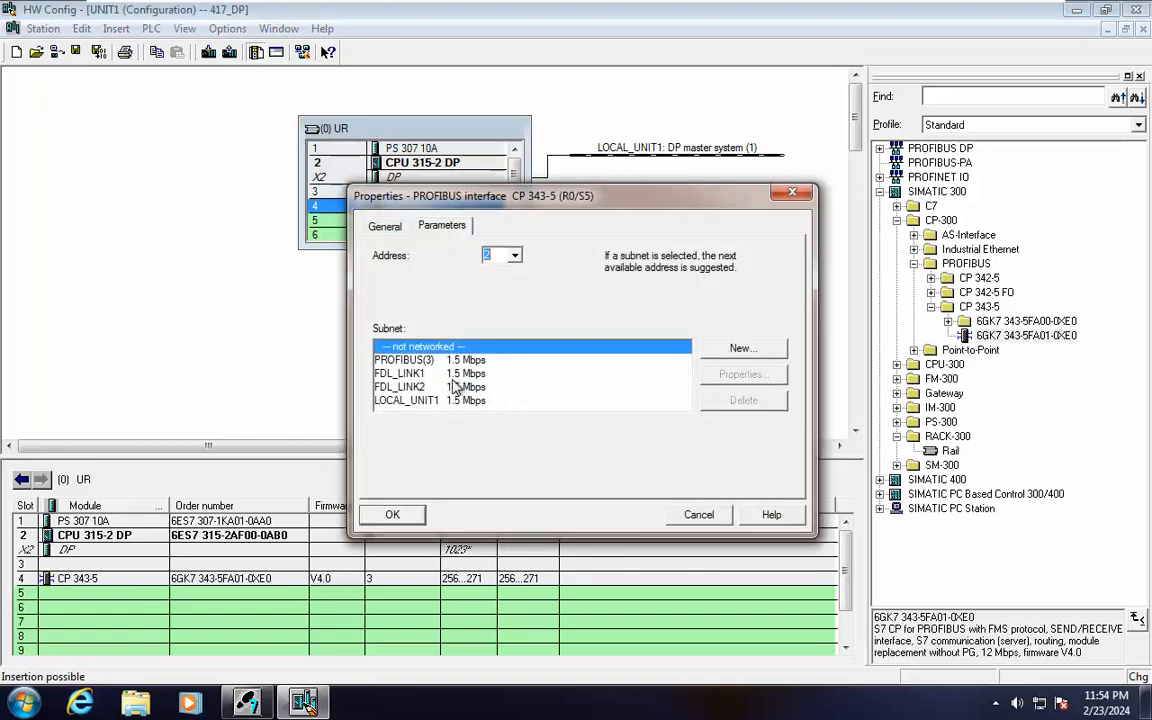
left_click(406, 387)
left_click(392, 514)
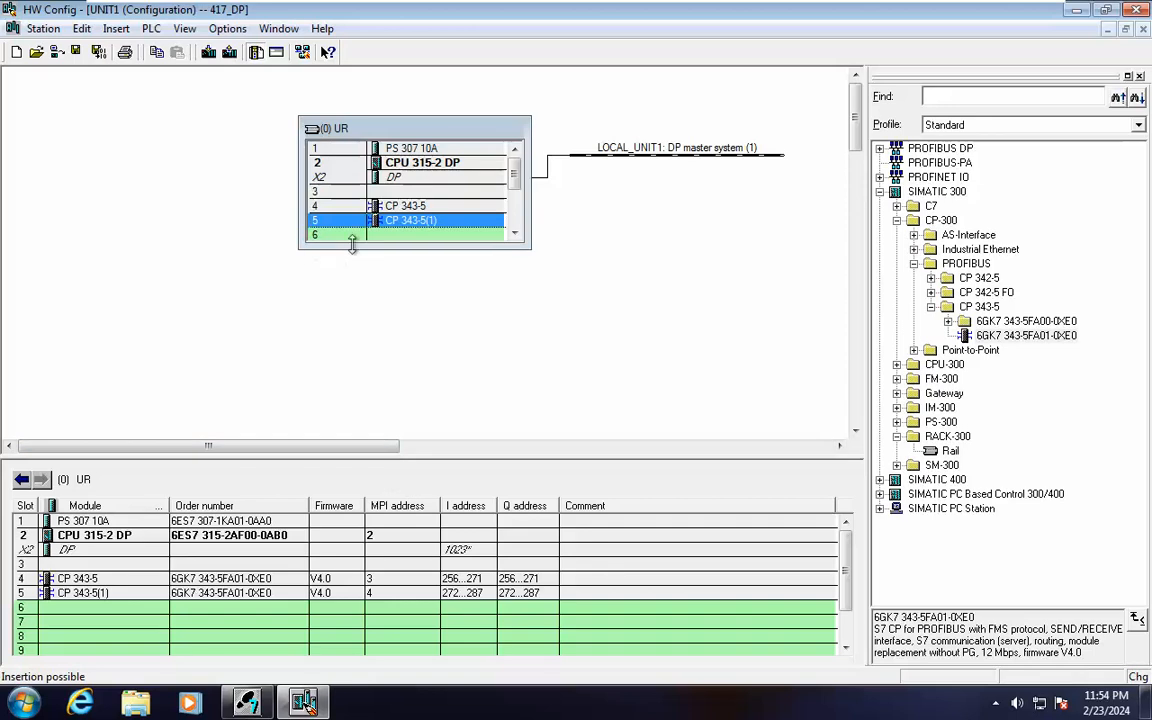
left_click(80, 48)
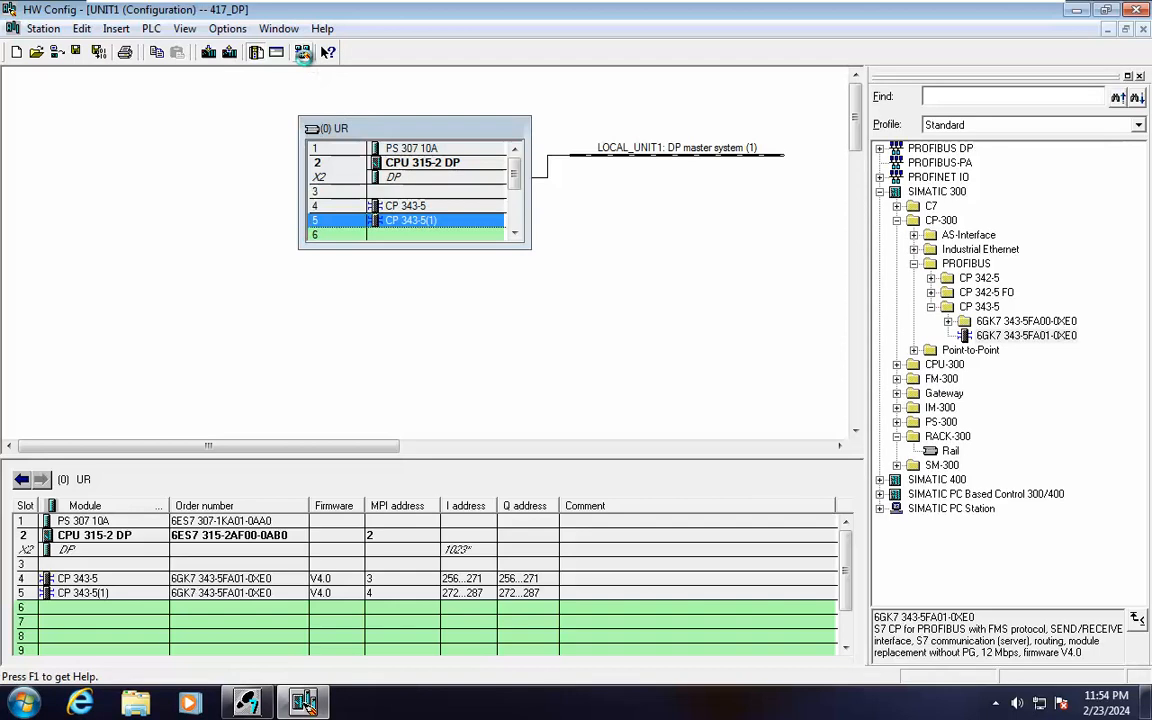
Step: Open the project network in NetPro and move the UNIT1 station beside the MAIN_H station
left_click(303, 54)
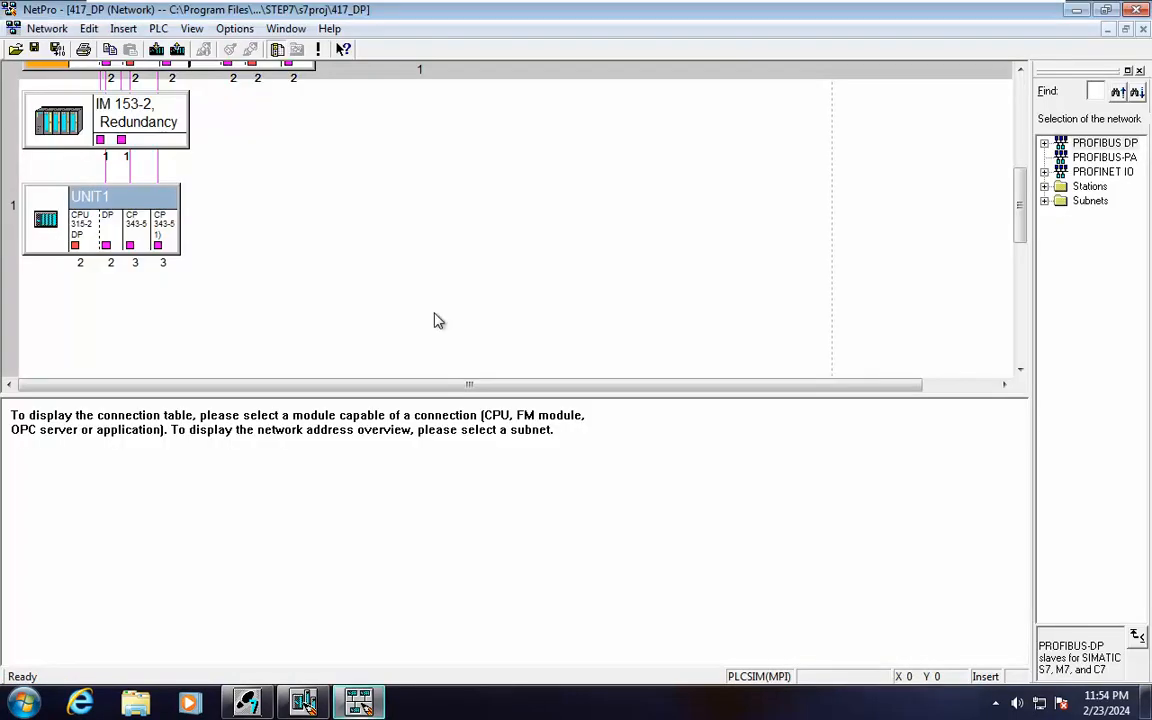
scroll(266, 259, "up", 5)
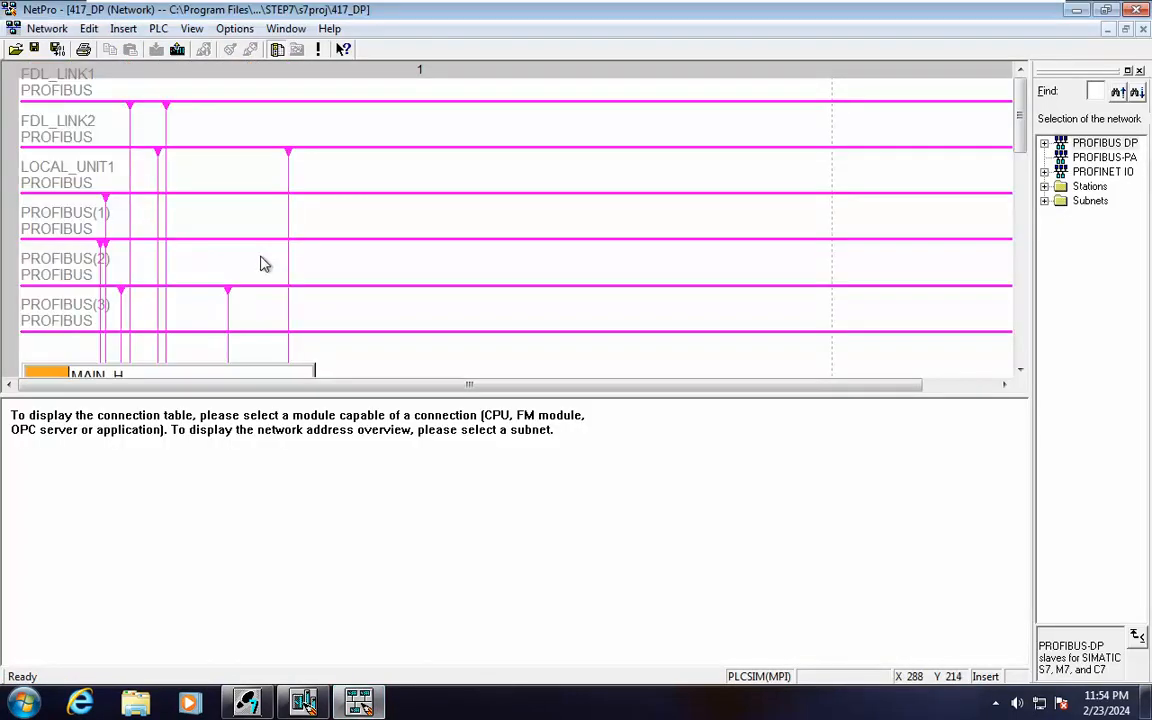
scroll(262, 263, "down", 3)
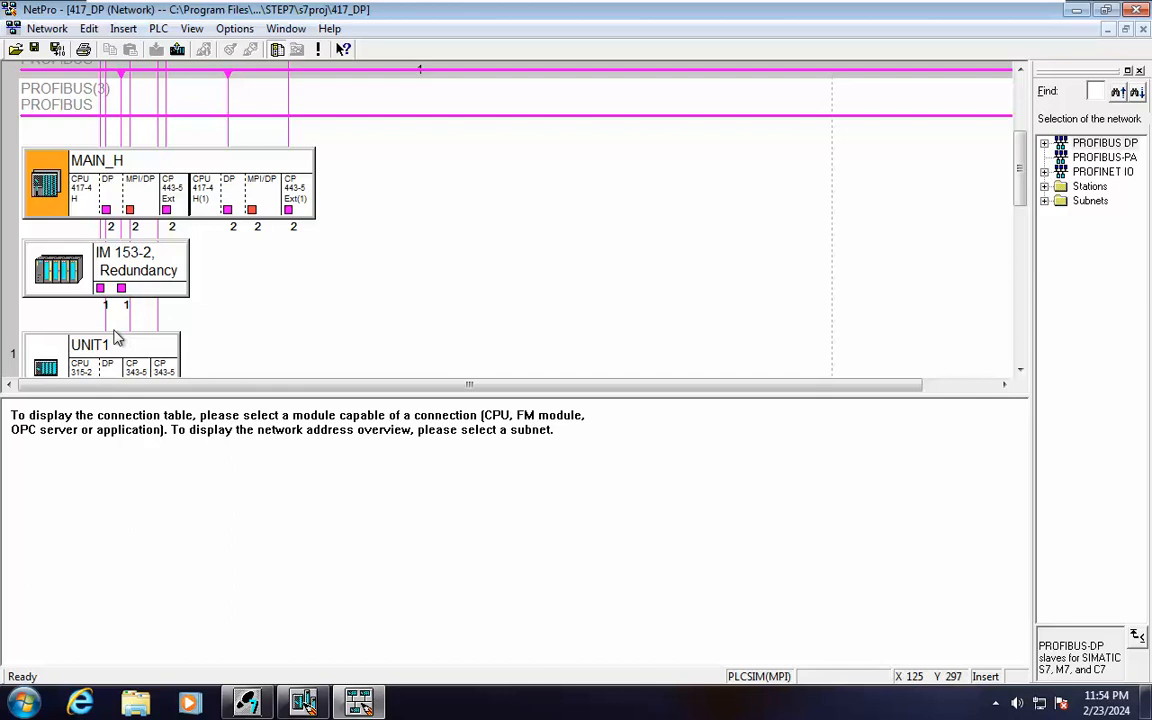
left_click_drag(114, 352, 400, 183)
scroll(390, 210, "up", 4)
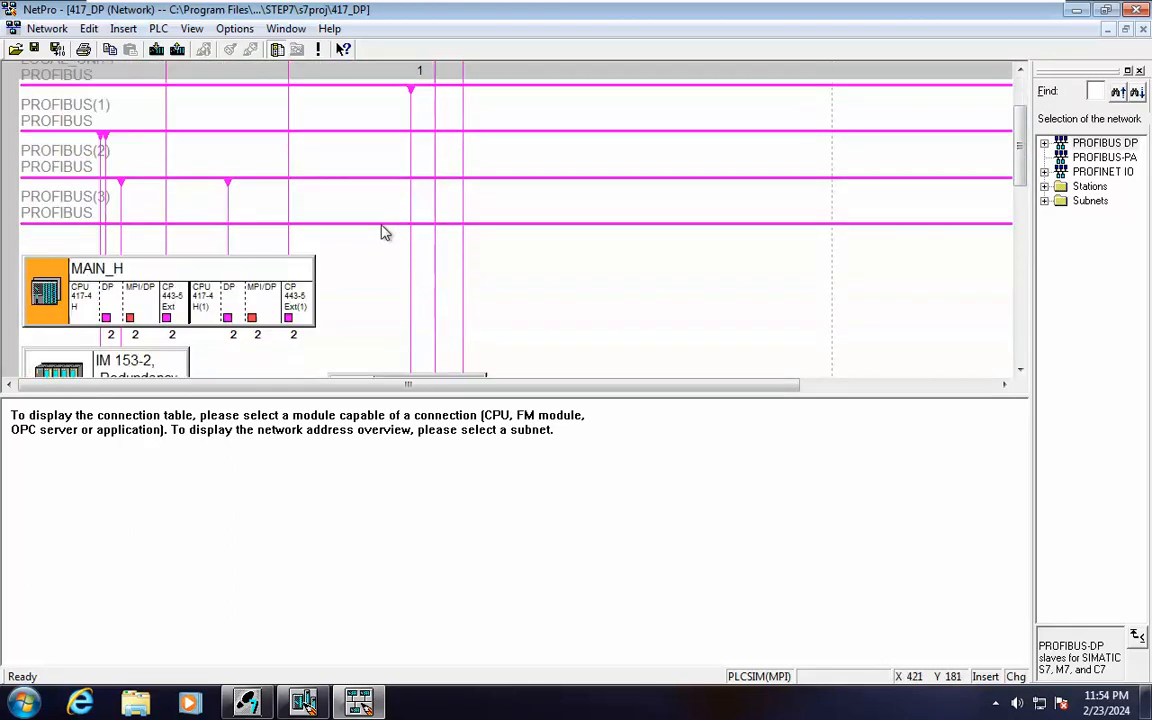
scroll(381, 231, "down", 4)
scroll(368, 206, "up", 2)
left_click_drag(370, 268, 414, 160)
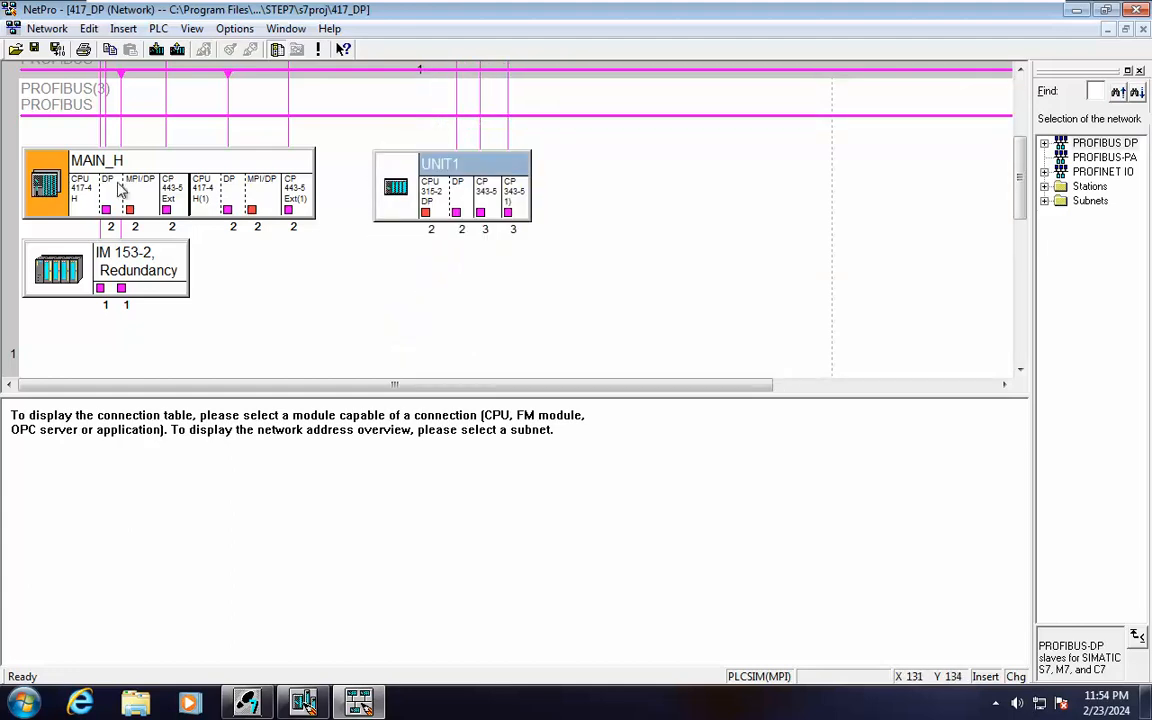
Step: Start a new FDL connection from the first MAIN_H CPU 417-4 H to the CPU 315-2 DP in UNIT1, displaying its properties
left_click(80, 188)
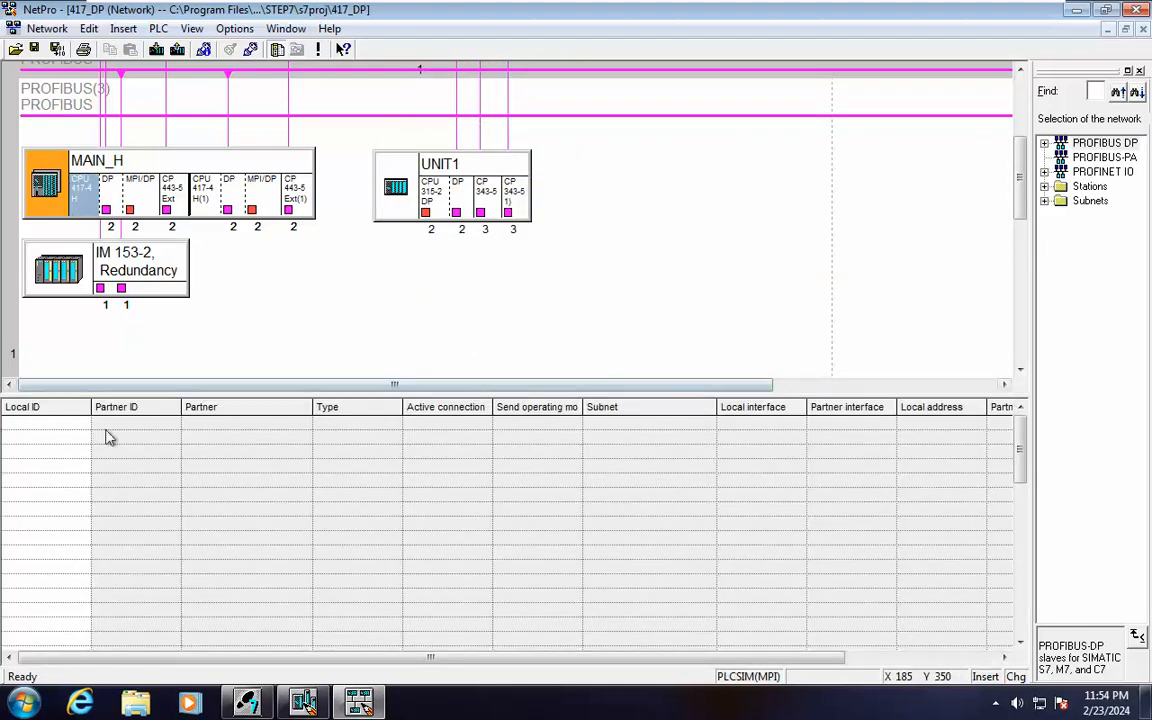
double_click(57, 426)
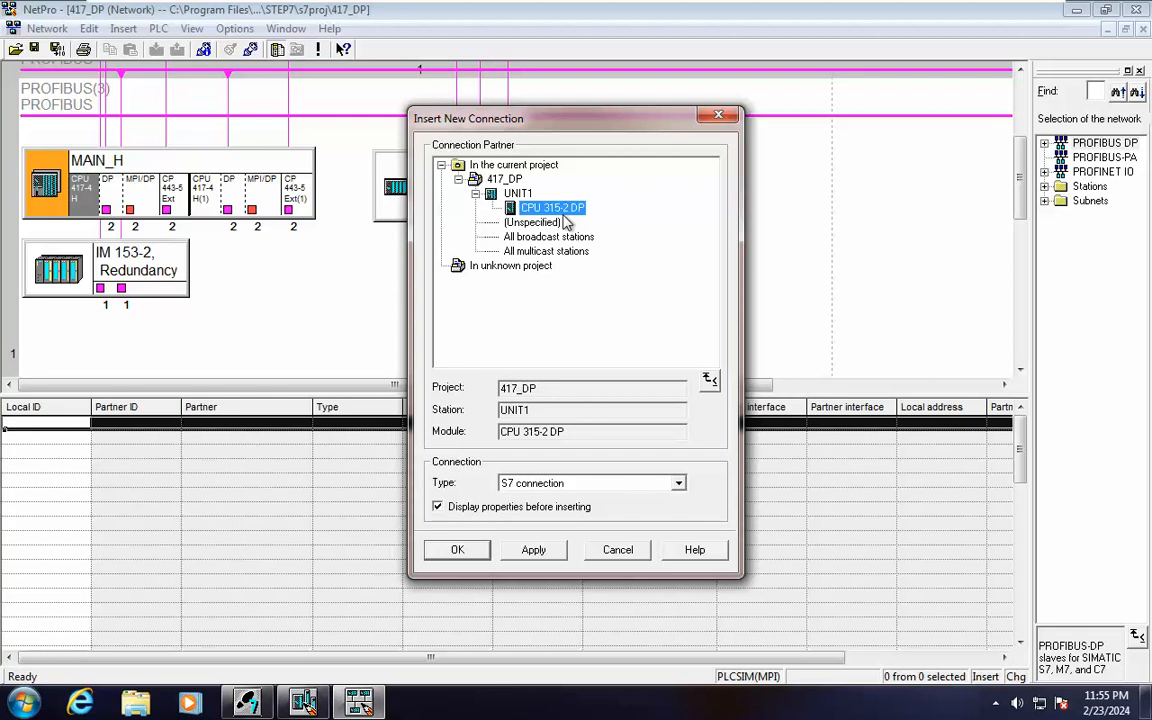
left_click(605, 490)
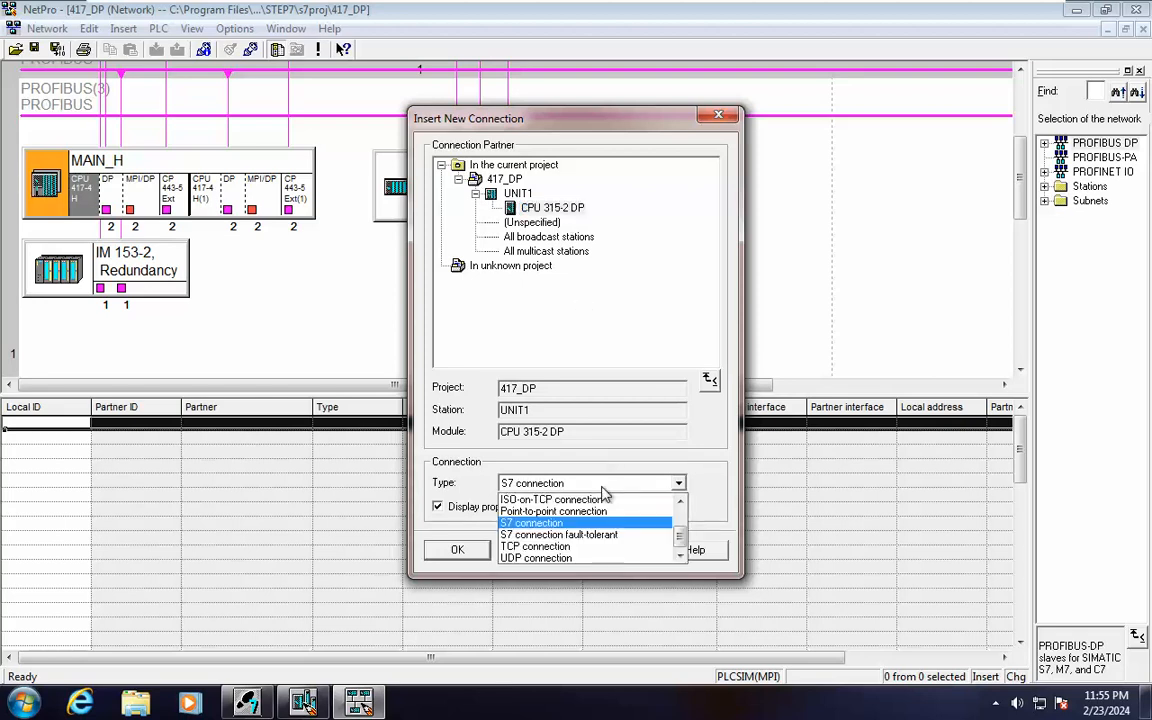
scroll(603, 511, "up", 2)
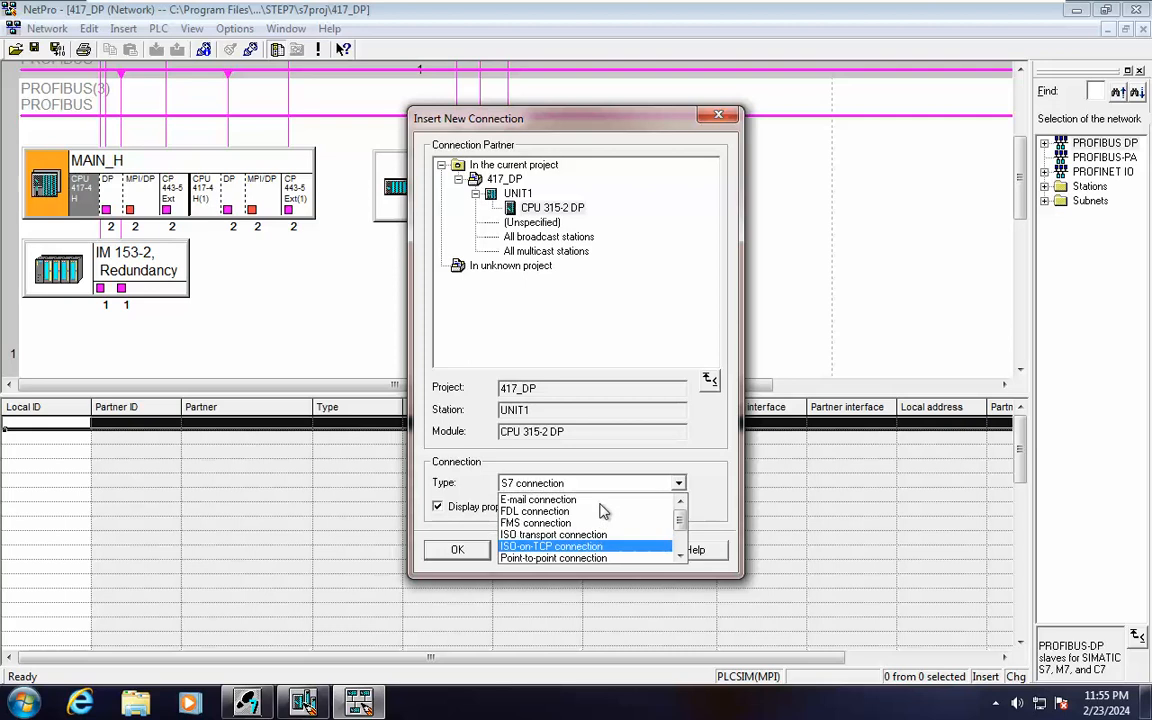
left_click(587, 507)
left_click(535, 551)
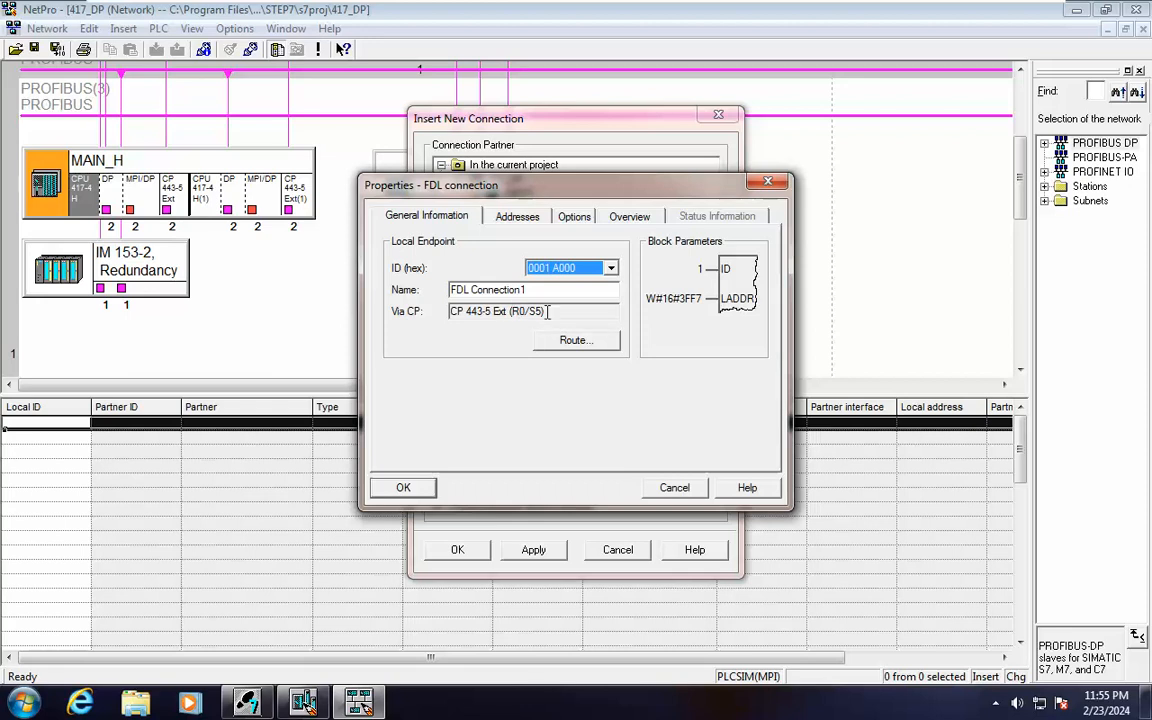
Step: Check the CP and route of the first CPU's FDL connection to UNIT1, and accept it into the connection table
left_click_drag(548, 311, 449, 311)
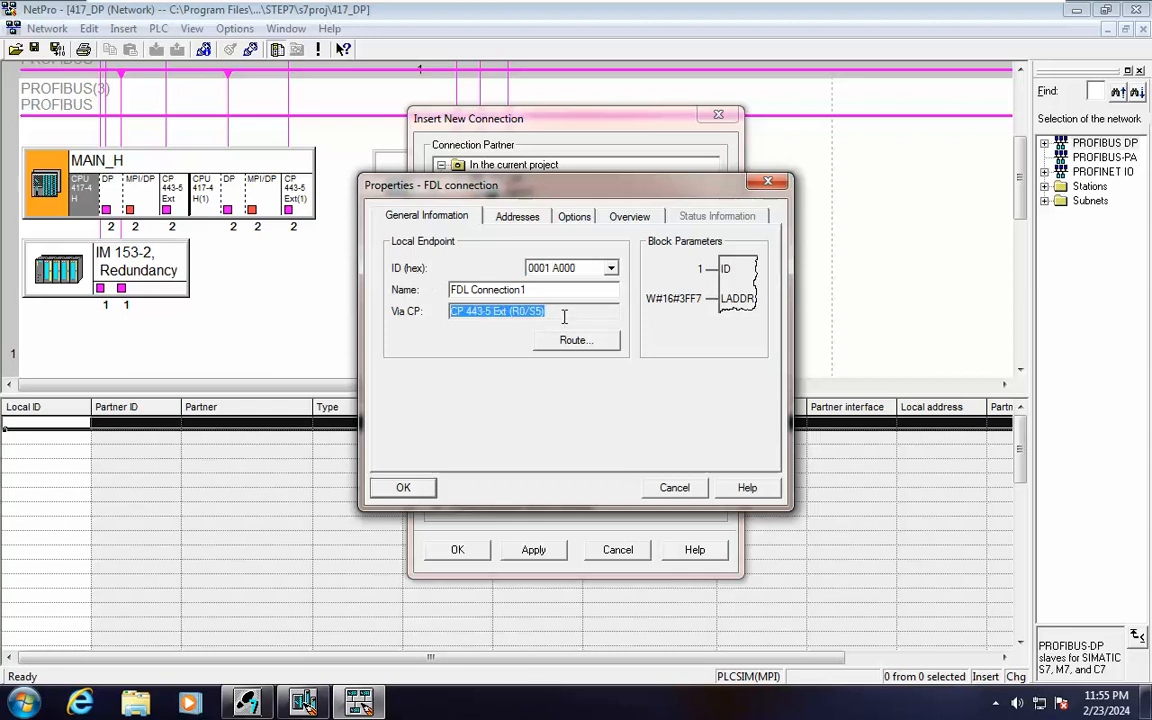
left_click(578, 341)
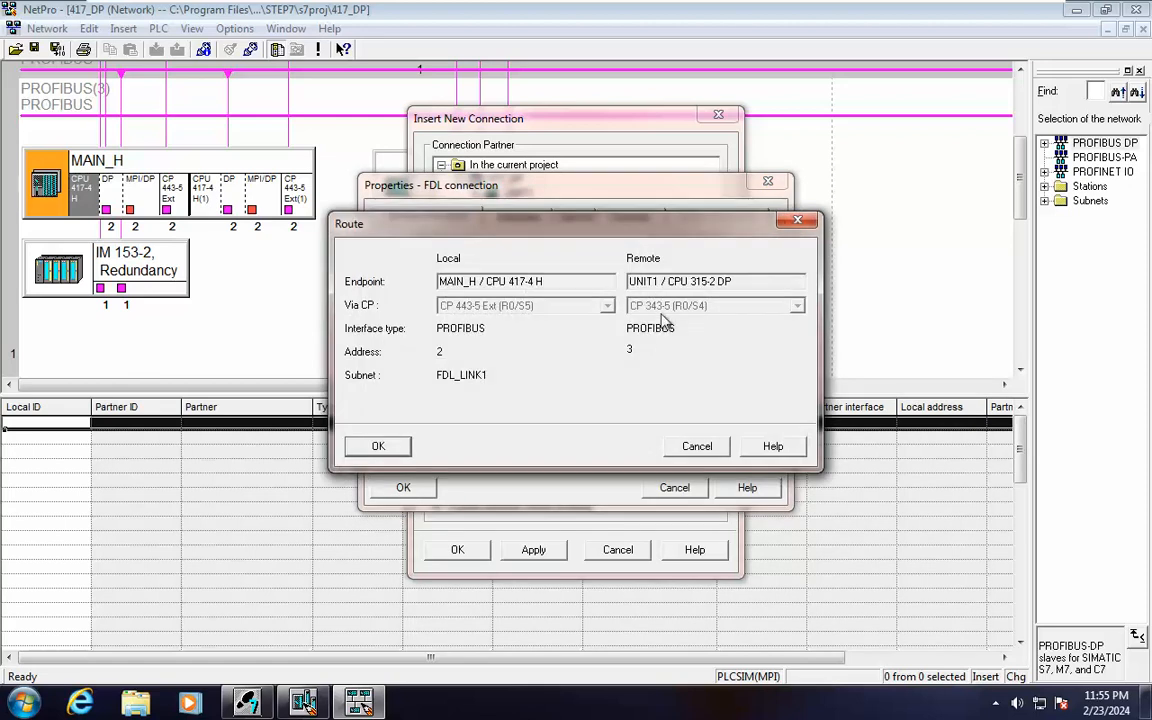
left_click_drag(745, 281, 653, 282)
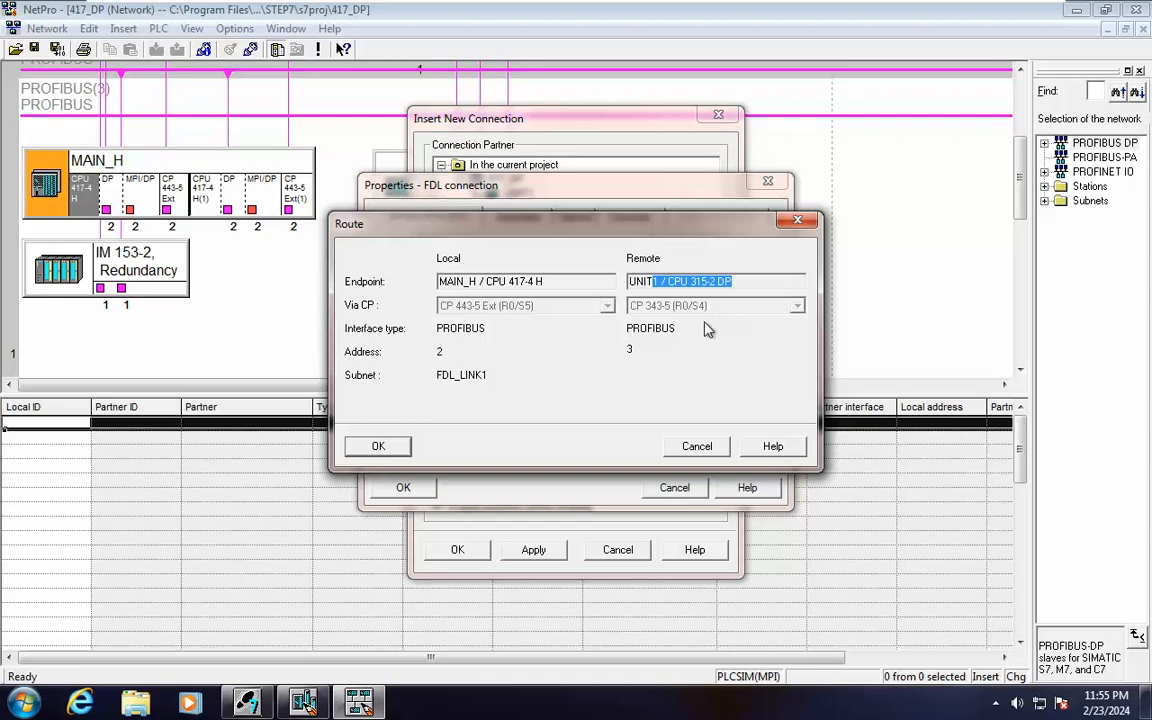
left_click(380, 445)
left_click(414, 493)
left_click(457, 549)
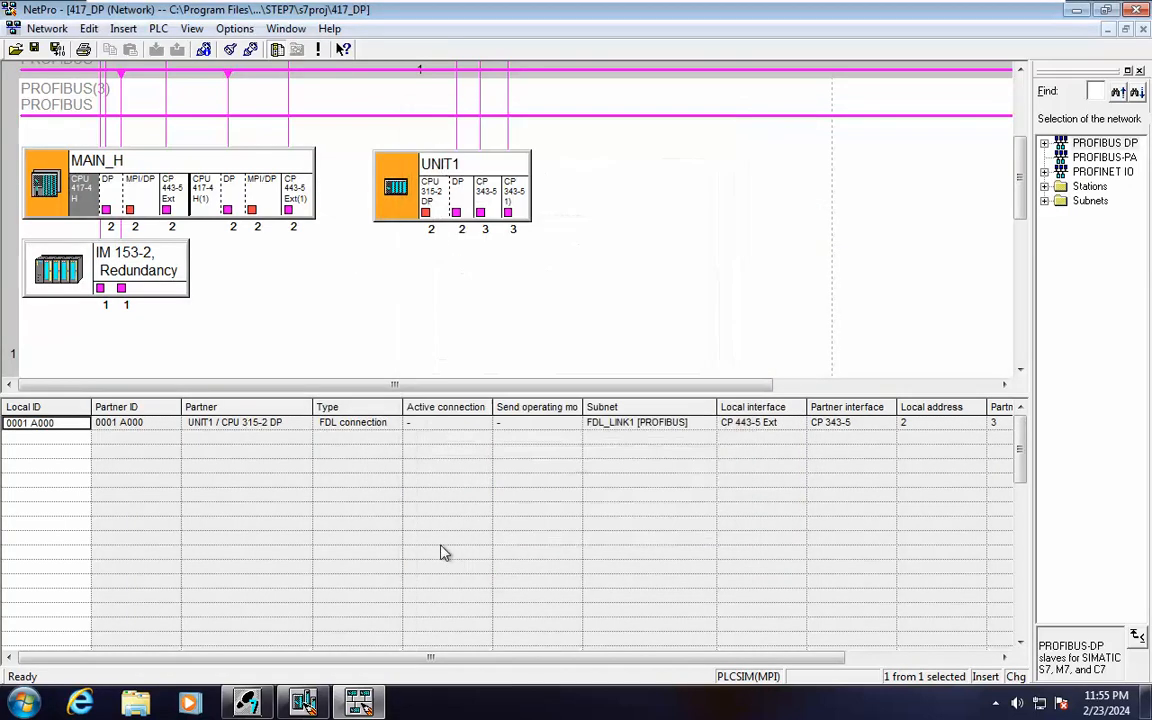
Step: Start an FDL connection from the second MAIN_H CPU, CPU 417-4 H(1), to UNIT1's CPU 315-2 DP, displaying its properties
left_click(208, 201)
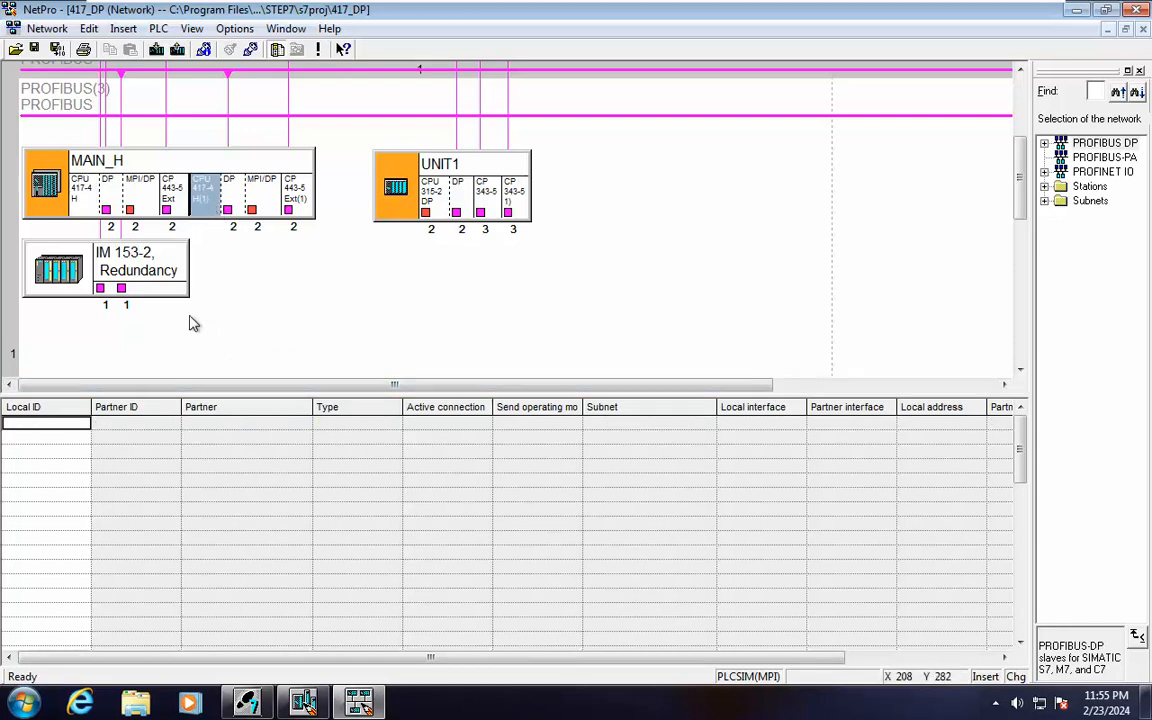
double_click(72, 425)
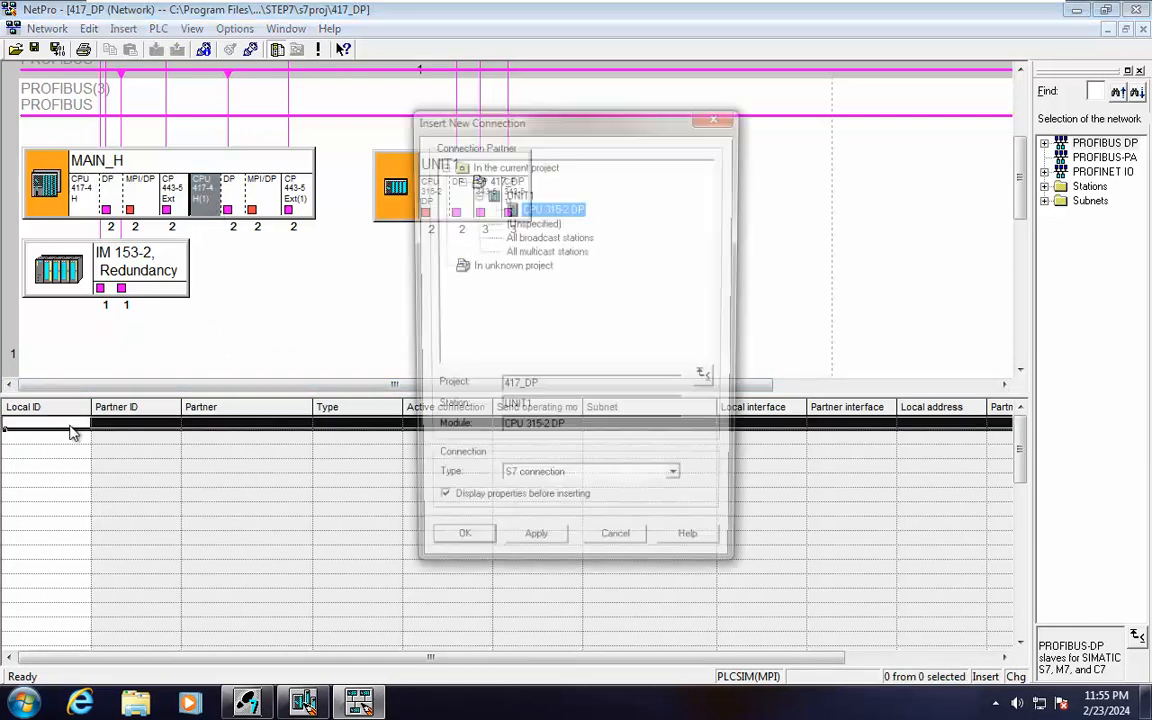
left_click(540, 486)
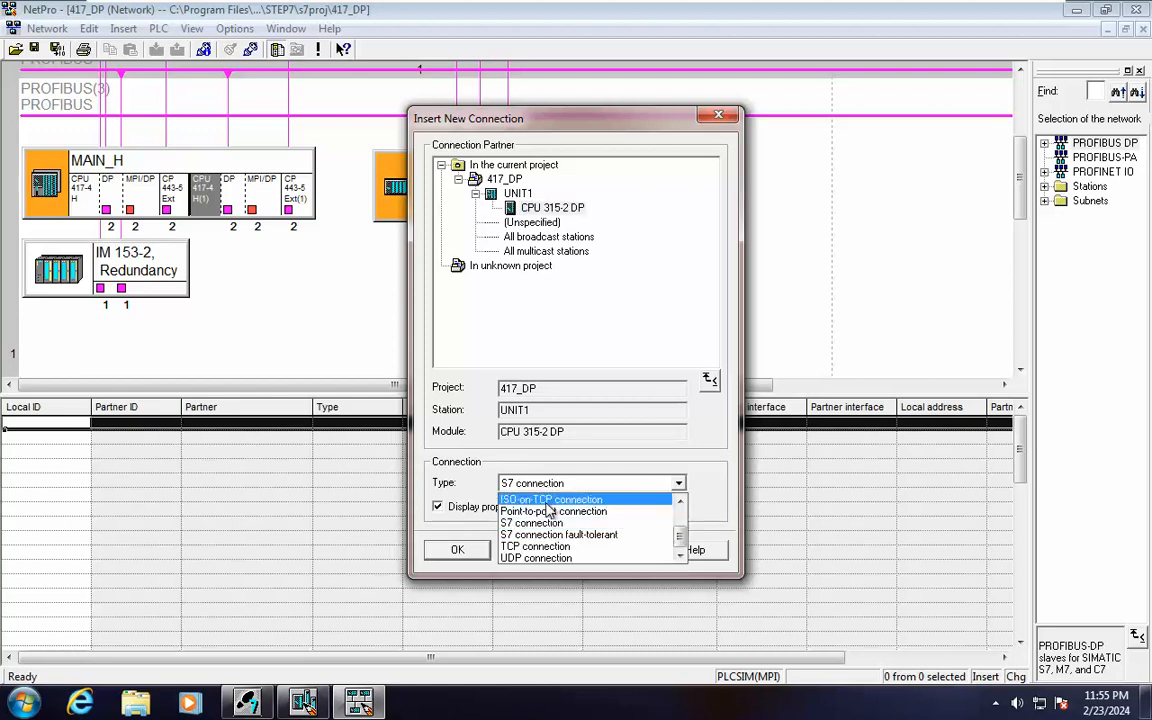
scroll(548, 512, "up", 1)
scroll(548, 512, "up", 1)
left_click(545, 506)
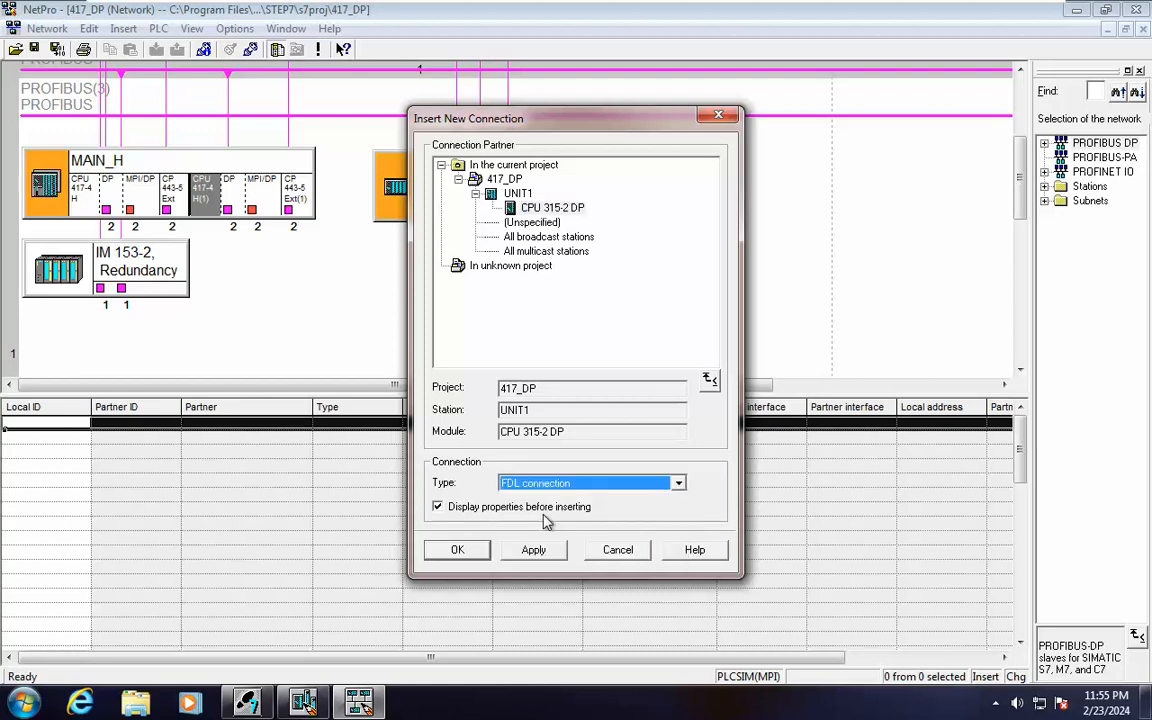
left_click(534, 550)
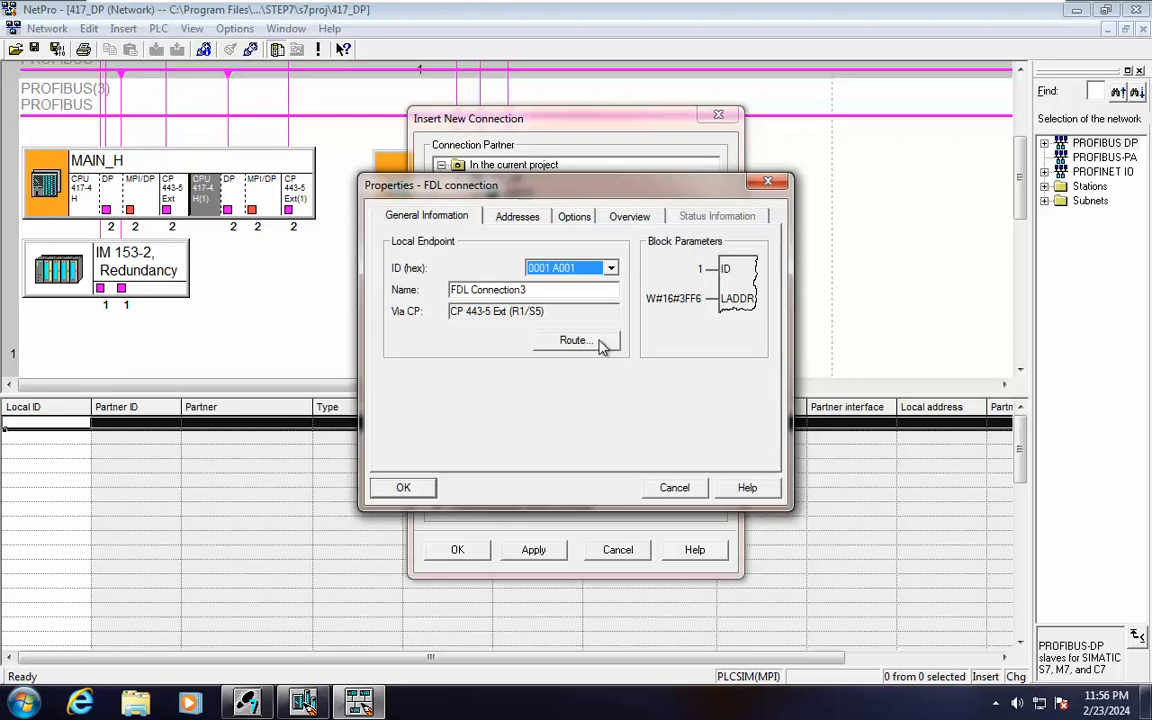
Step: Review the CP and route of the second CPU's FDL connection, accept it, and finish inserting connections
left_click_drag(558, 318, 424, 328)
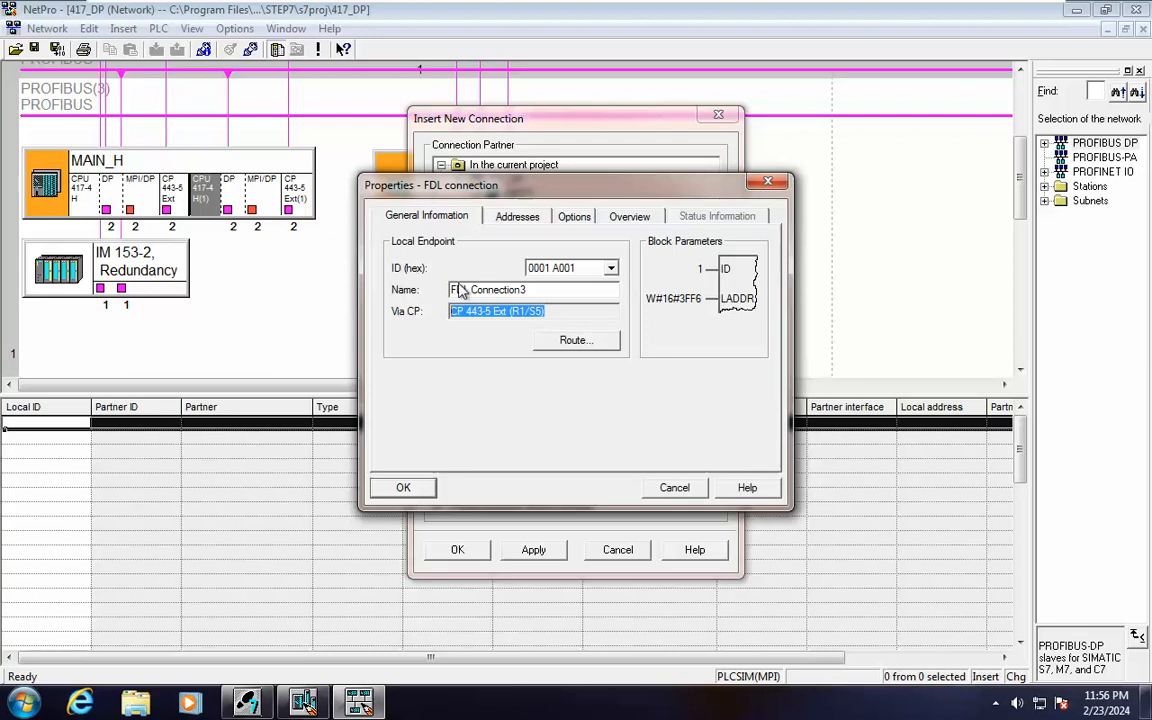
left_click(572, 338)
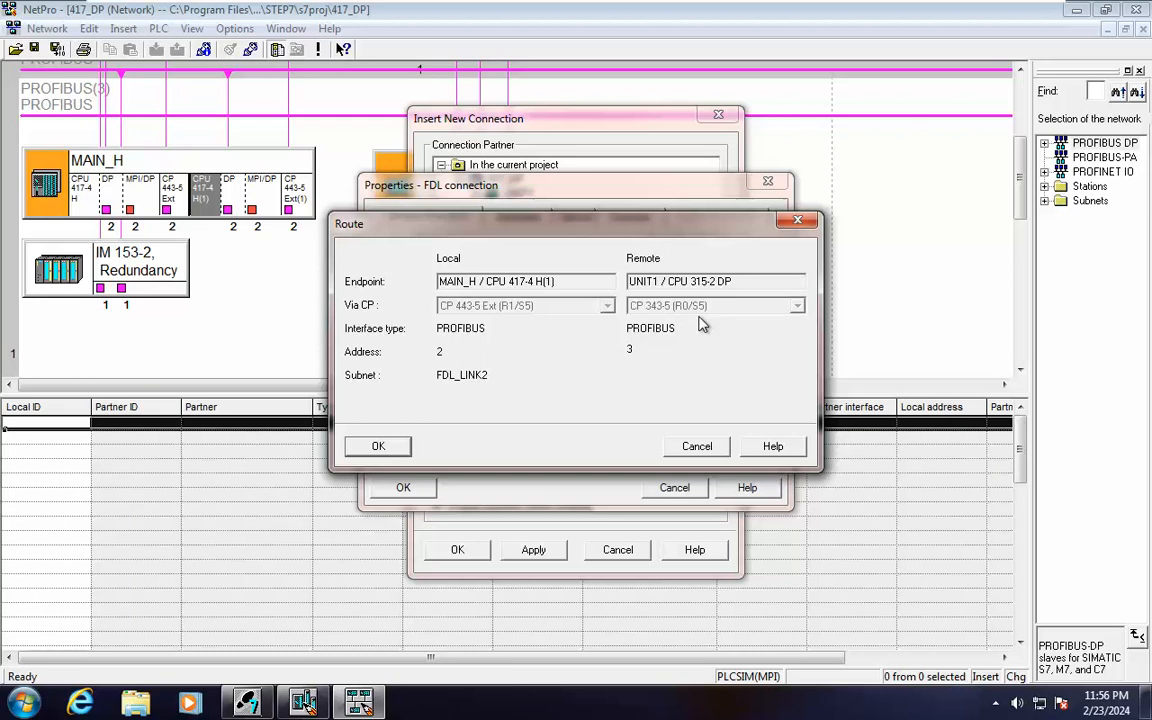
left_click(400, 446)
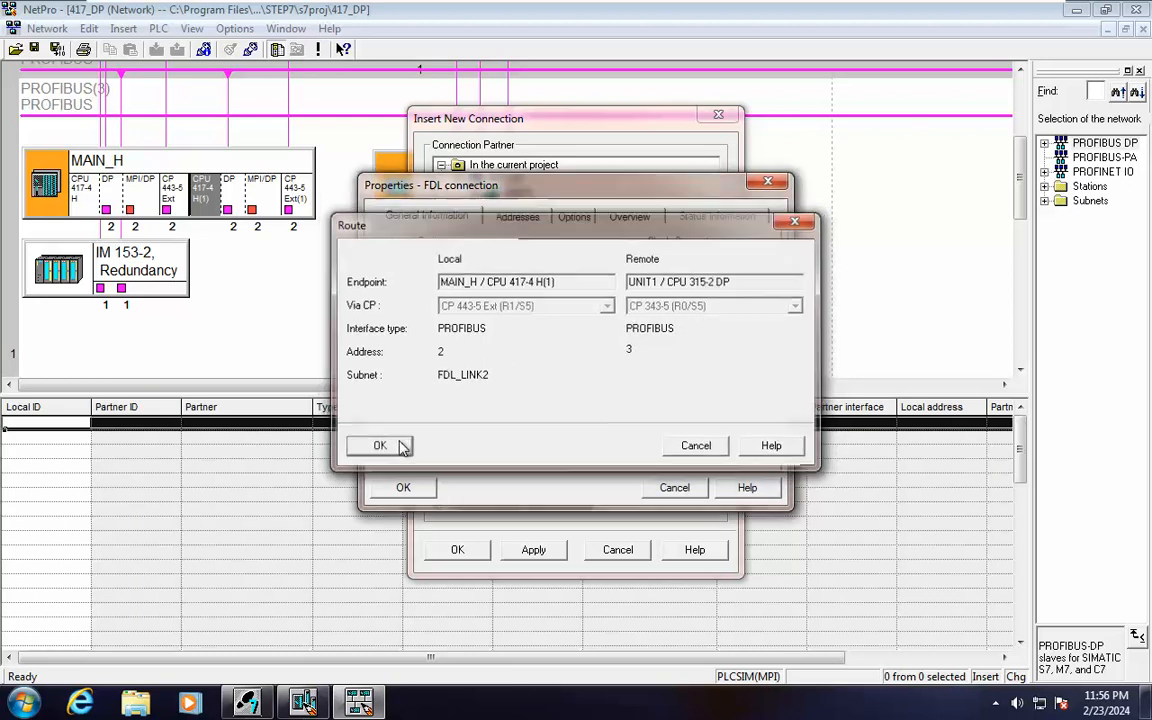
left_click(403, 486)
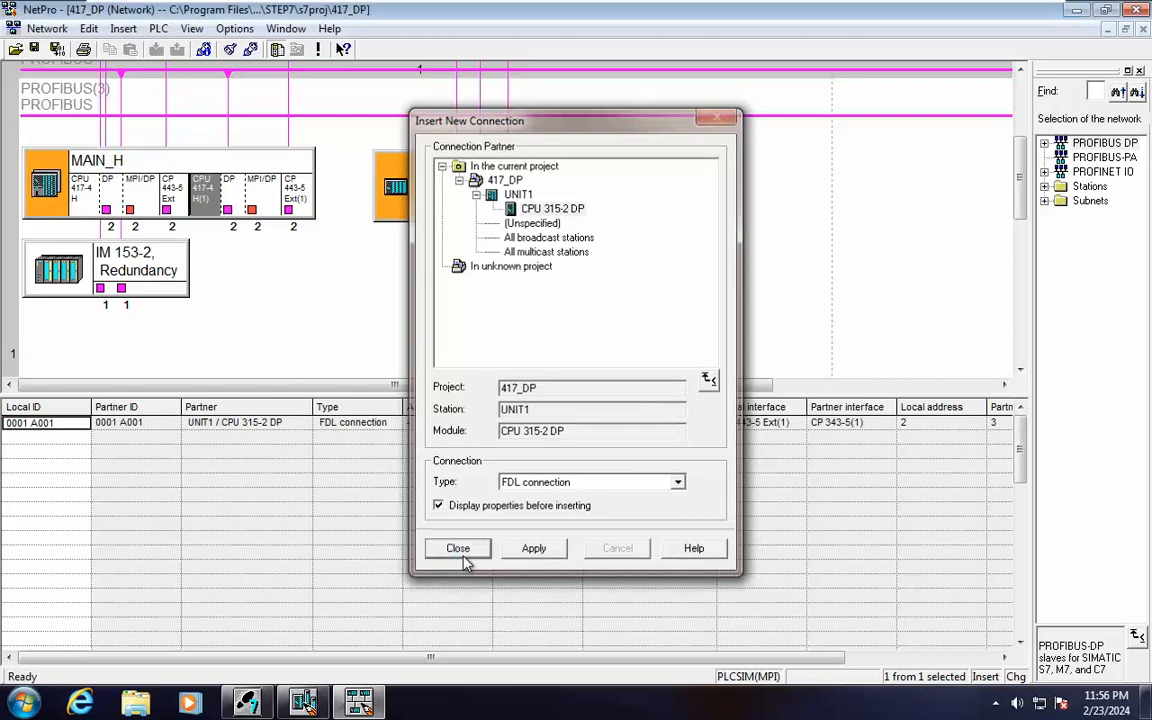
left_click(460, 554)
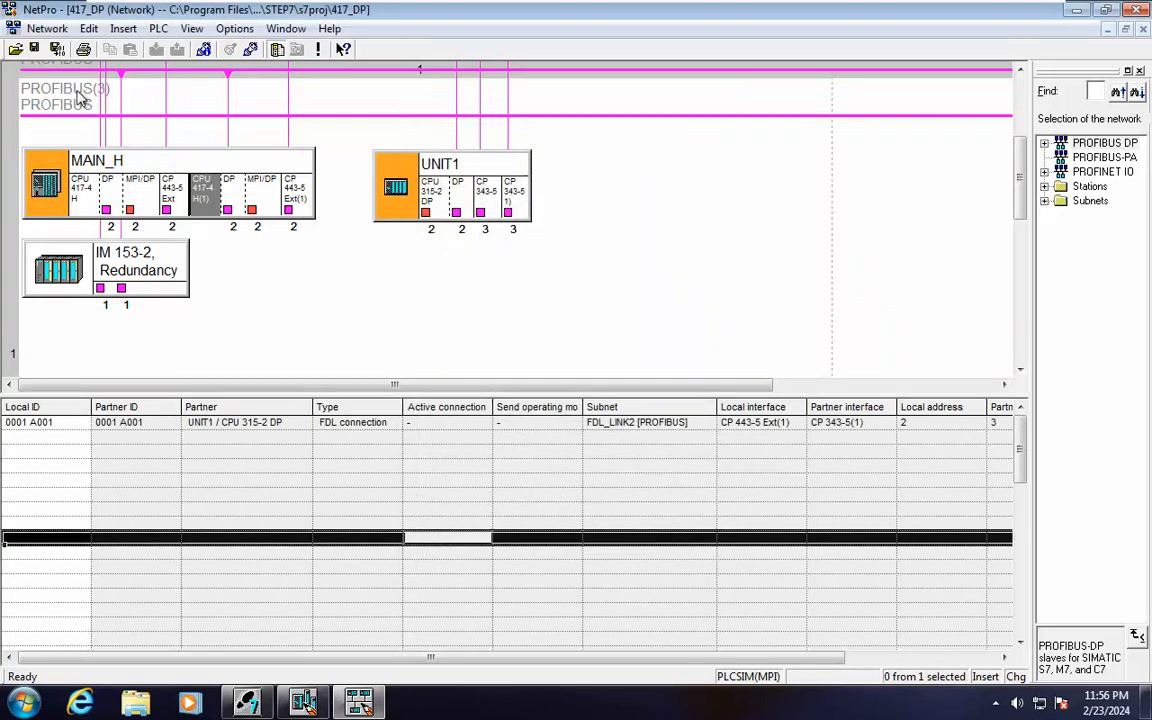
Step: Save and compile the network with changes only, and dismiss the consistency check output
left_click(57, 49)
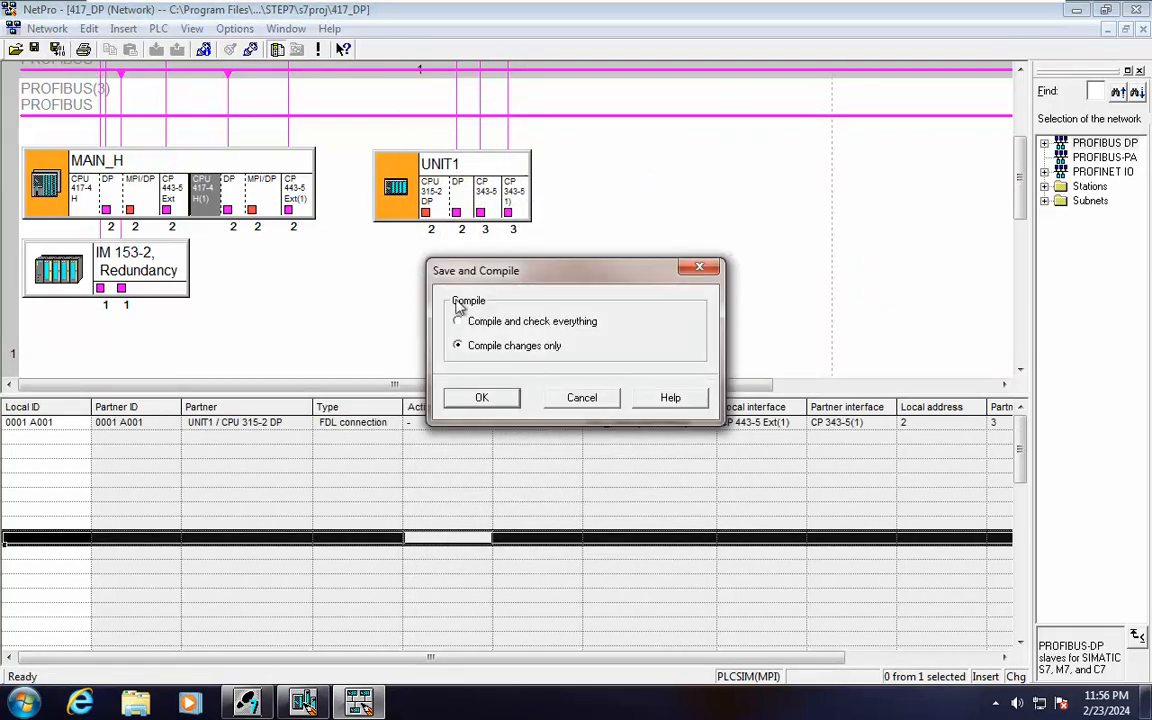
left_click(494, 399)
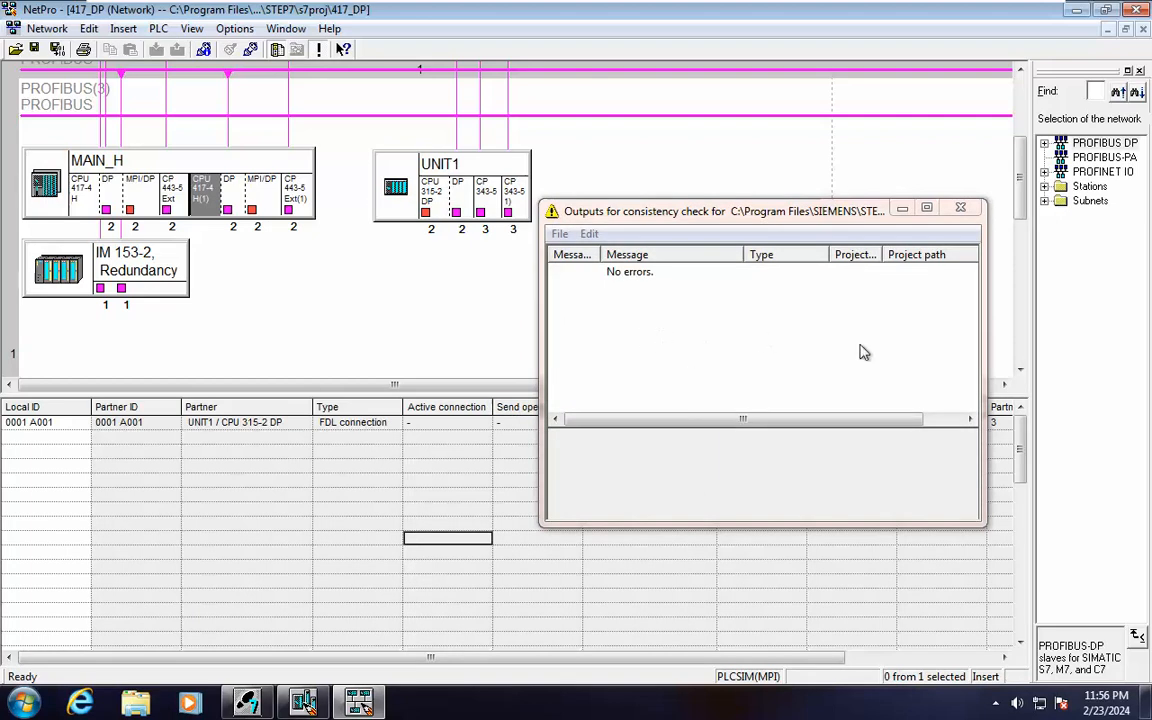
left_click(960, 208)
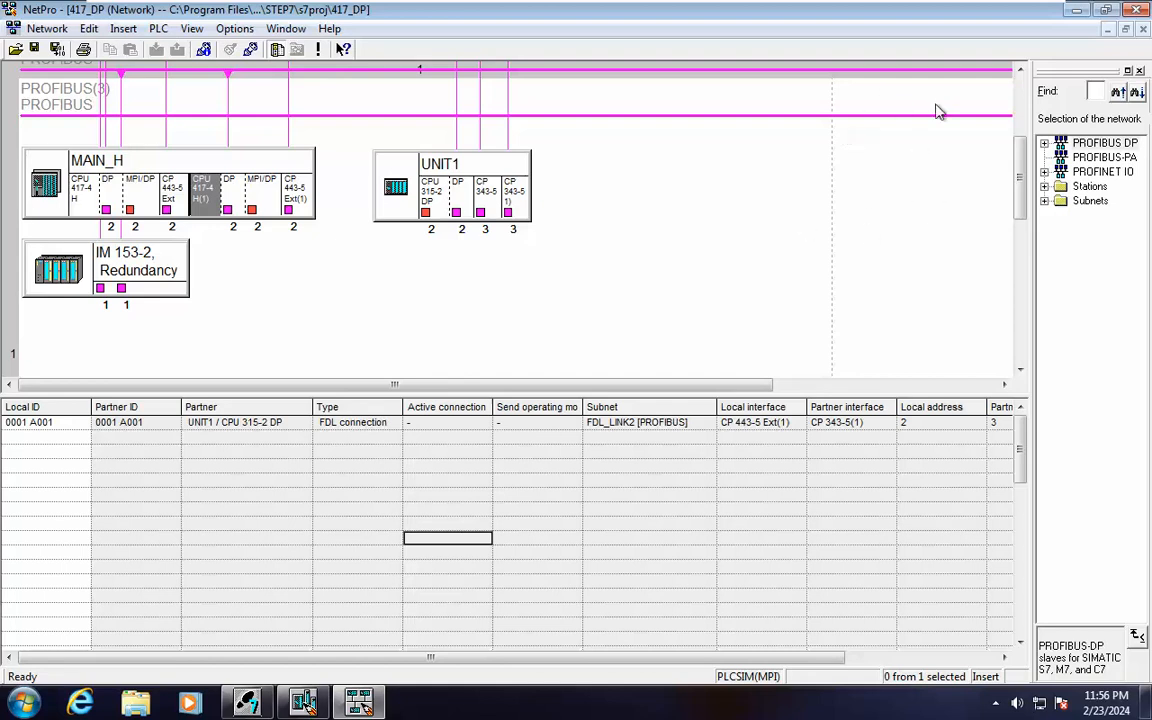
Step: Leave the virtual machine's full-screen view and switch to Chrome to look over the PROFIBUS FDL Connection video page on YouTube
mouse_move(908, 5)
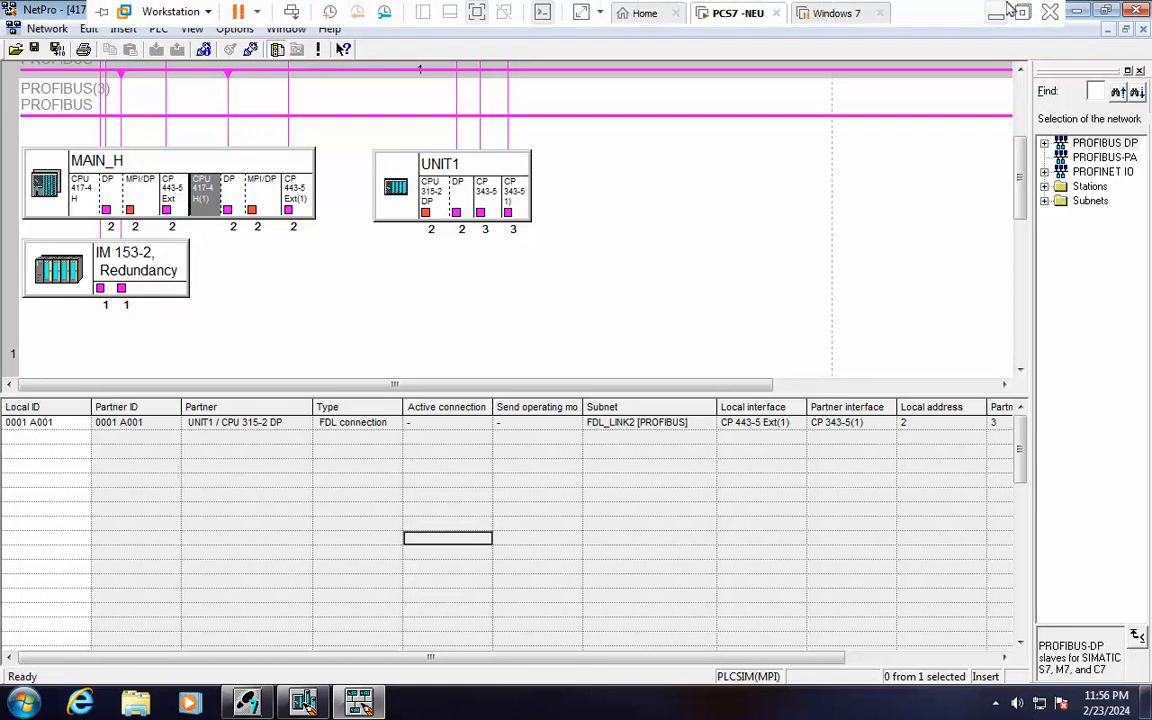
left_click(966, 10)
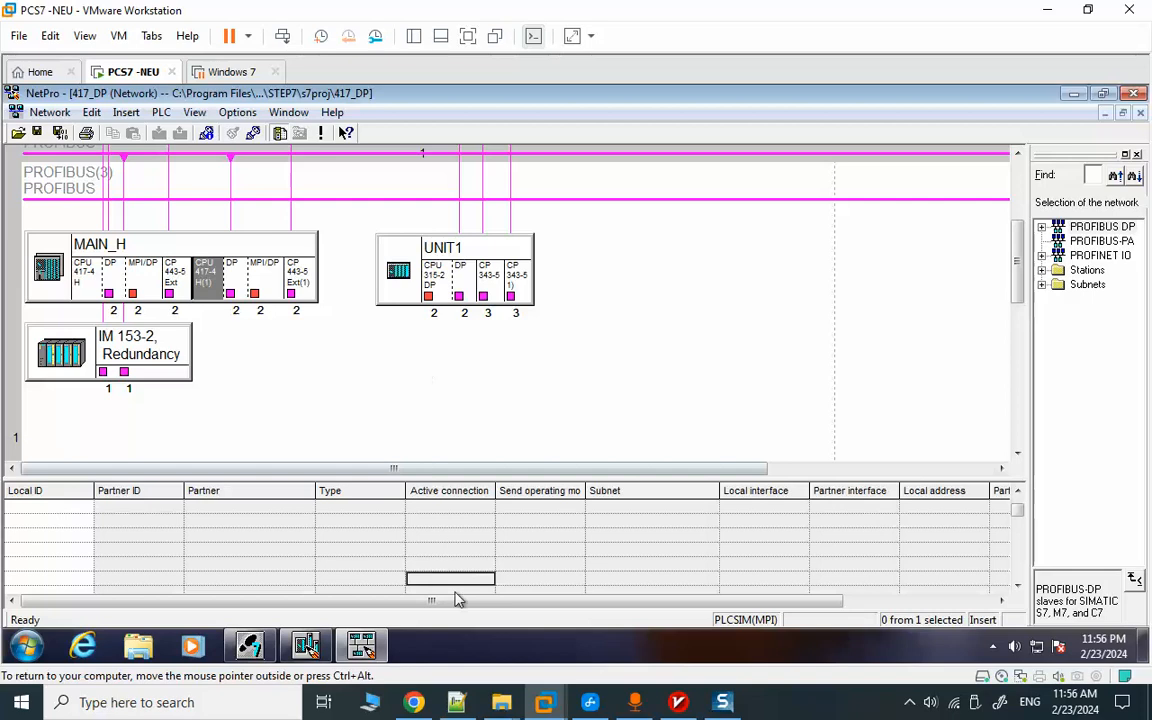
left_click(414, 702)
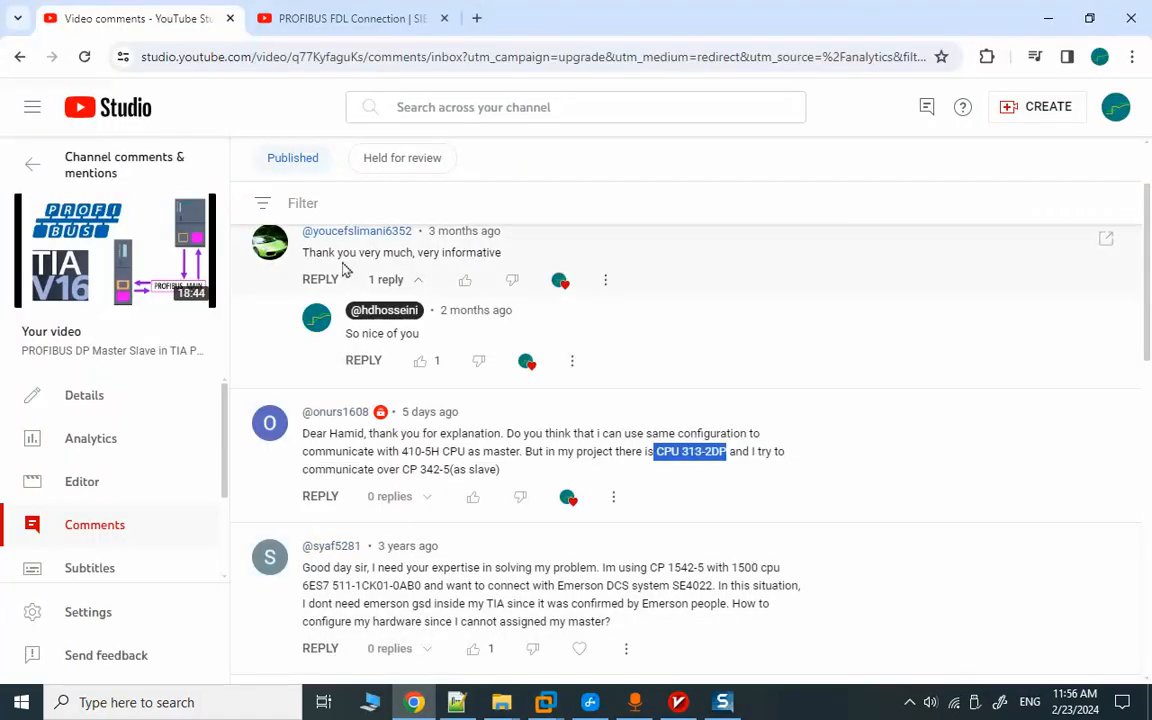
left_click(360, 22)
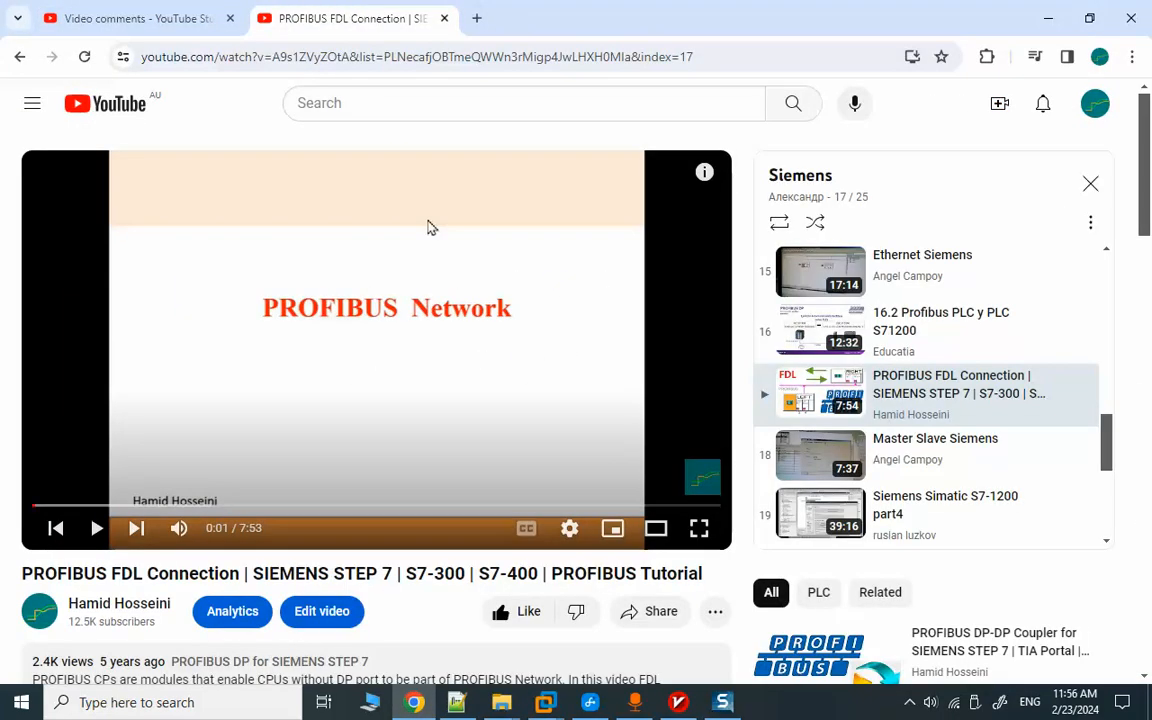
scroll(555, 453, "down", 2)
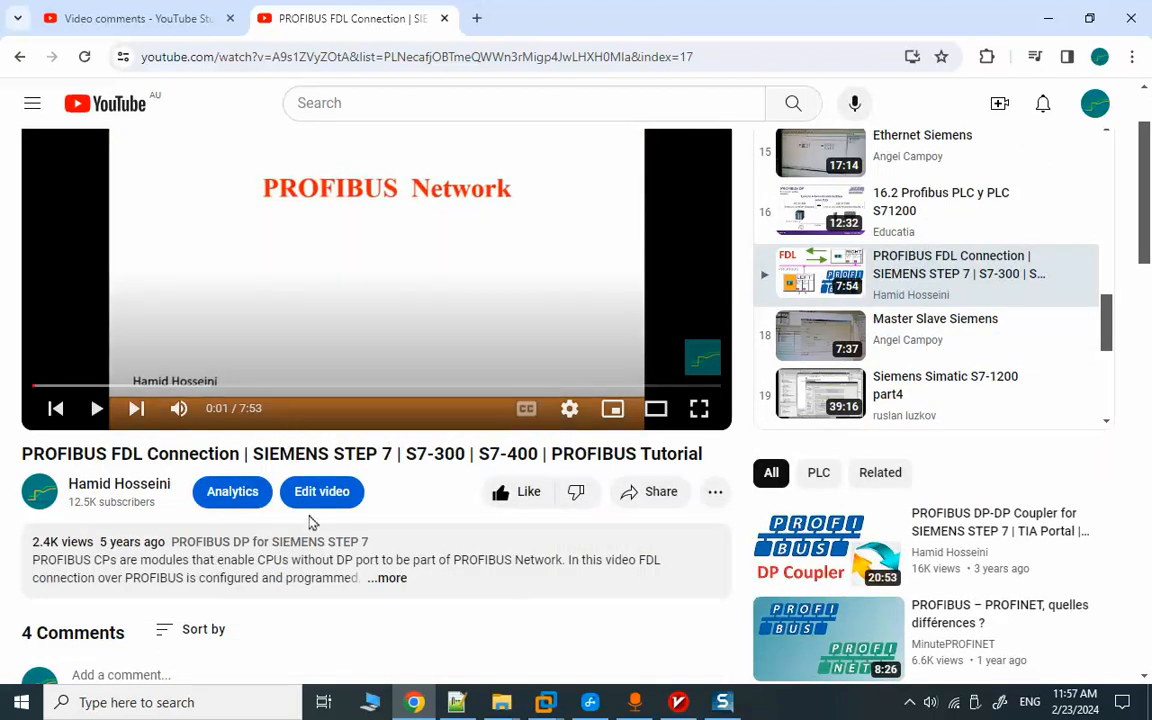
scroll(330, 445, "up", 2)
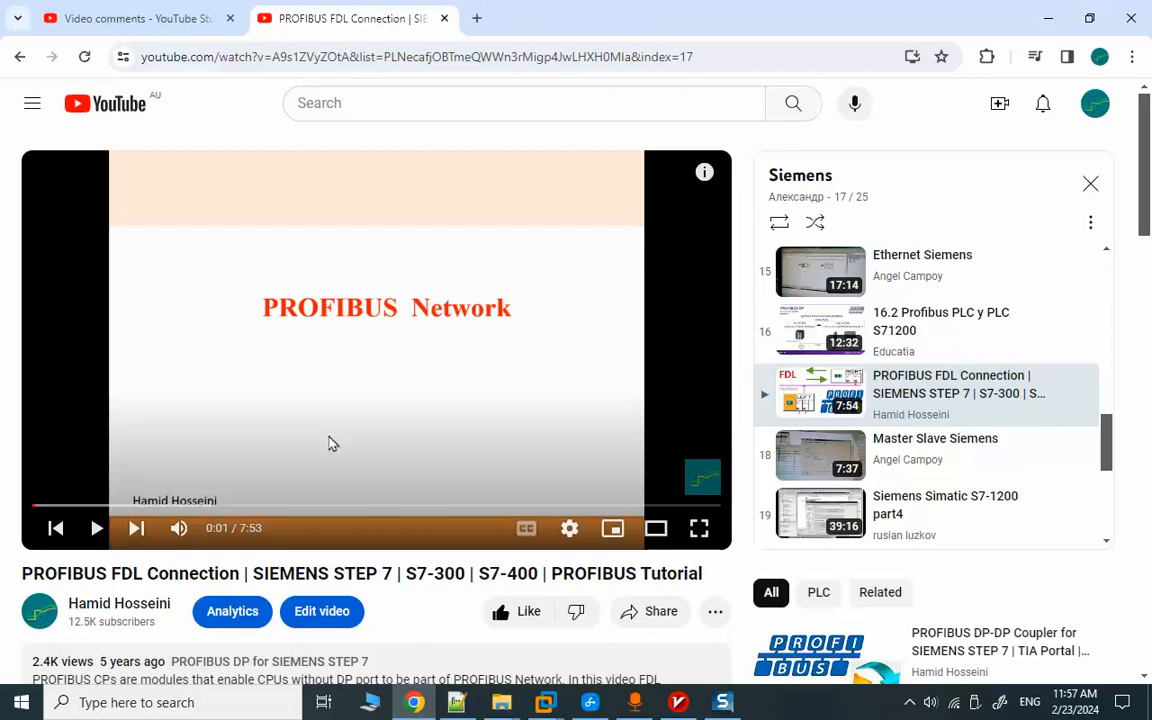
Step: Return to NetPro in VMware Workstation and examine the first MAIN_H CPU's FDL connection and the UNIT1 station
mouse_move(545, 702)
left_click(529, 594)
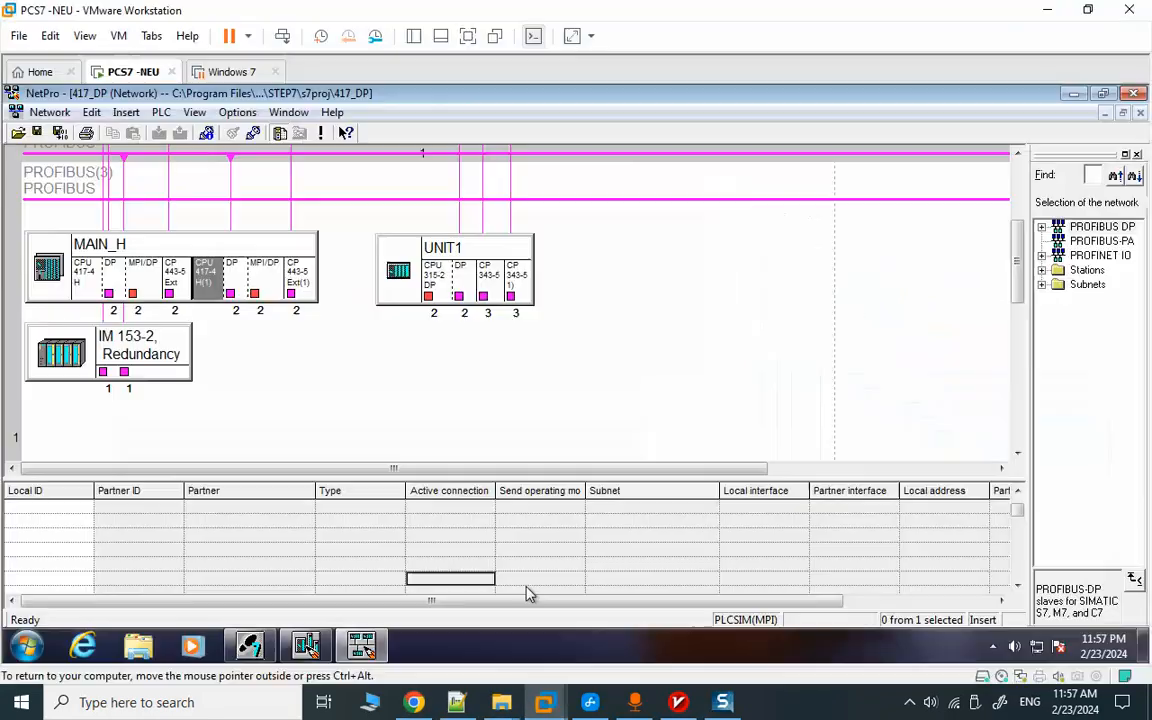
left_click(97, 272)
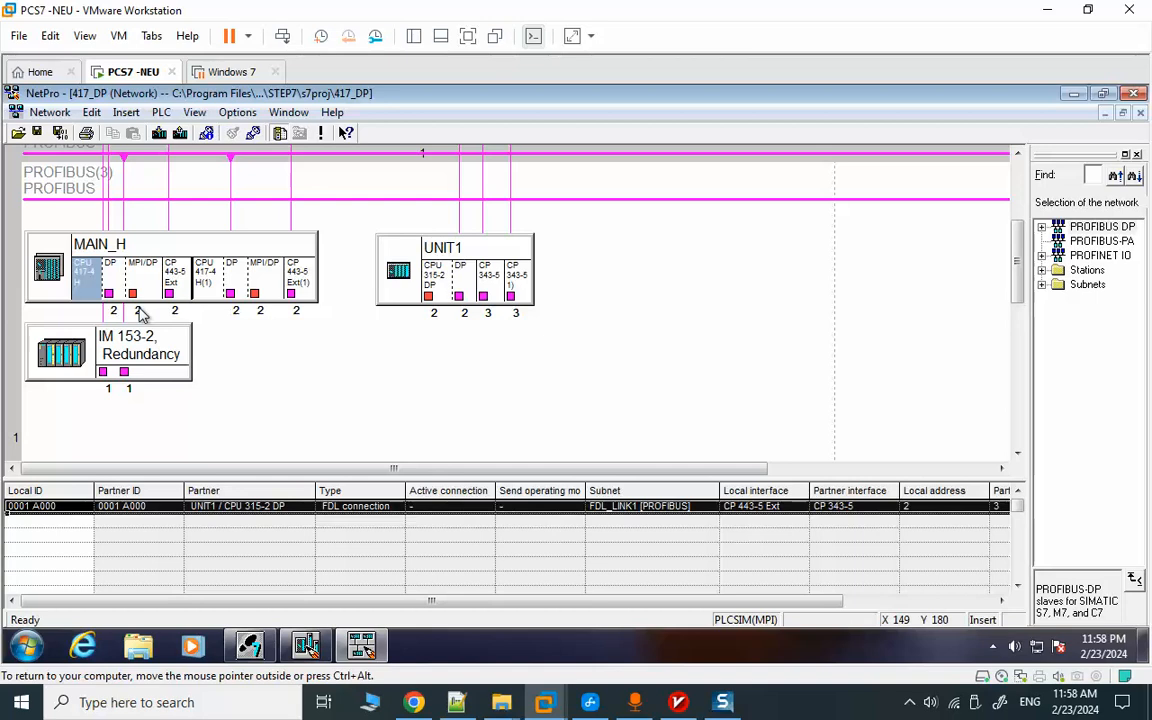
left_click(398, 271)
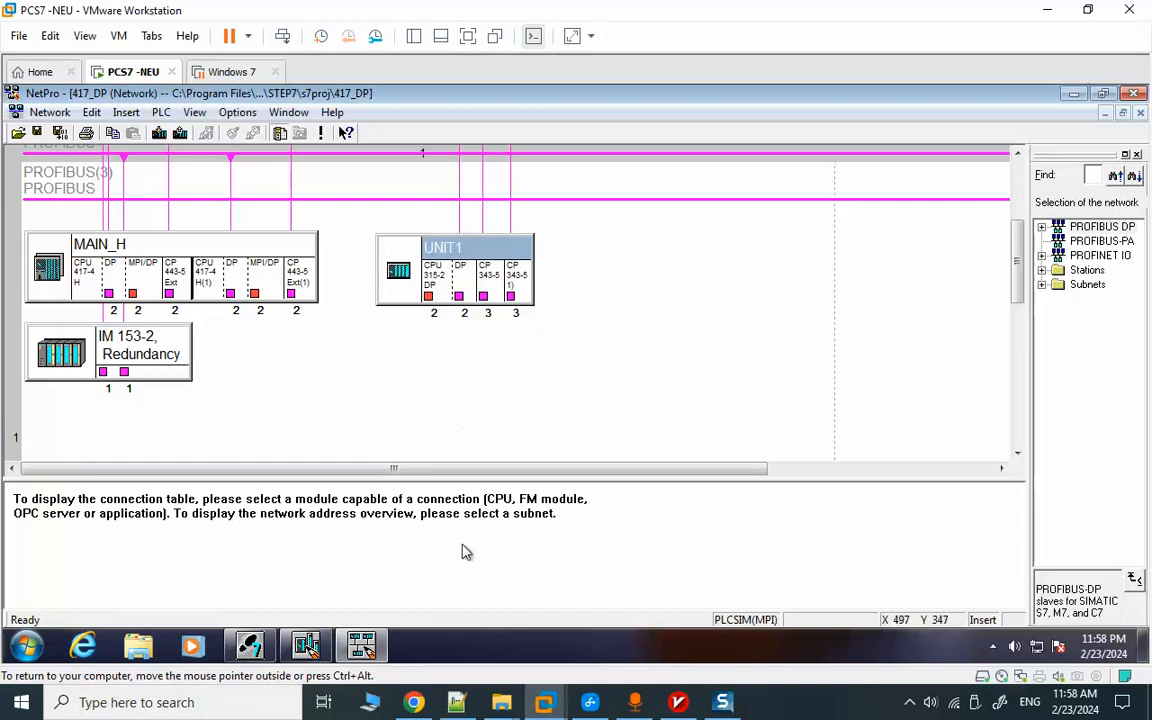
Step: Switch to Chrome and revisit the viewer's question in YouTube Studio comments and the PROFIBUS FDL Connection video page
left_click(415, 703)
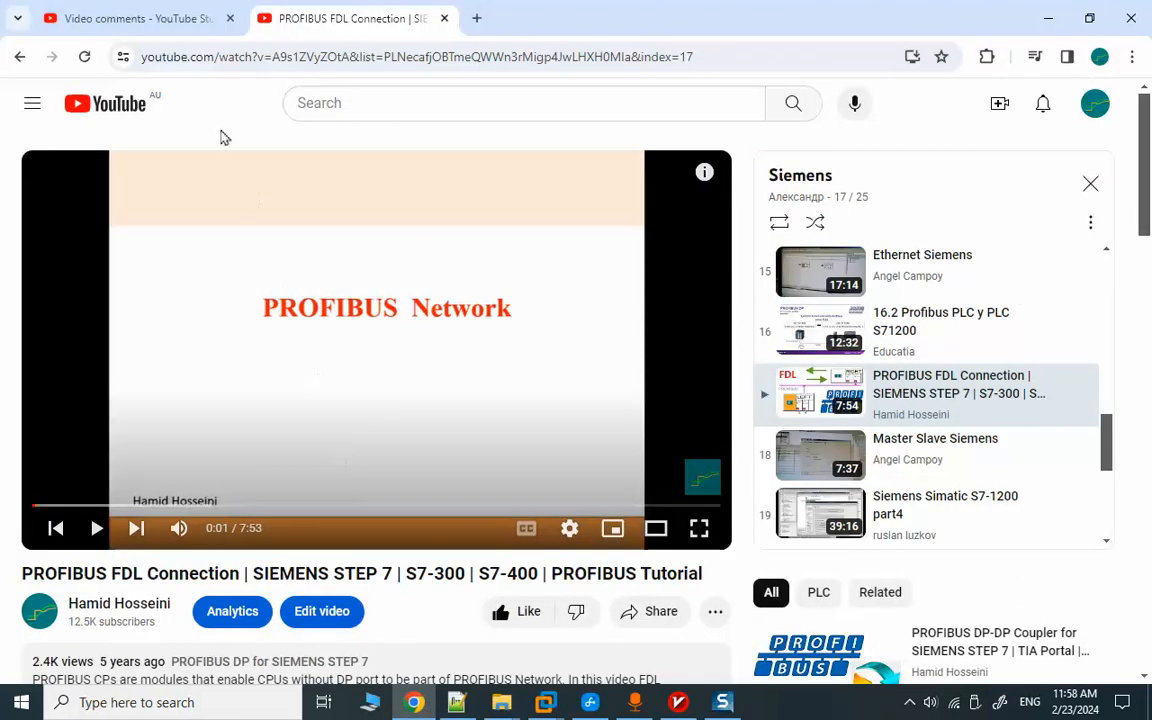
left_click(145, 16)
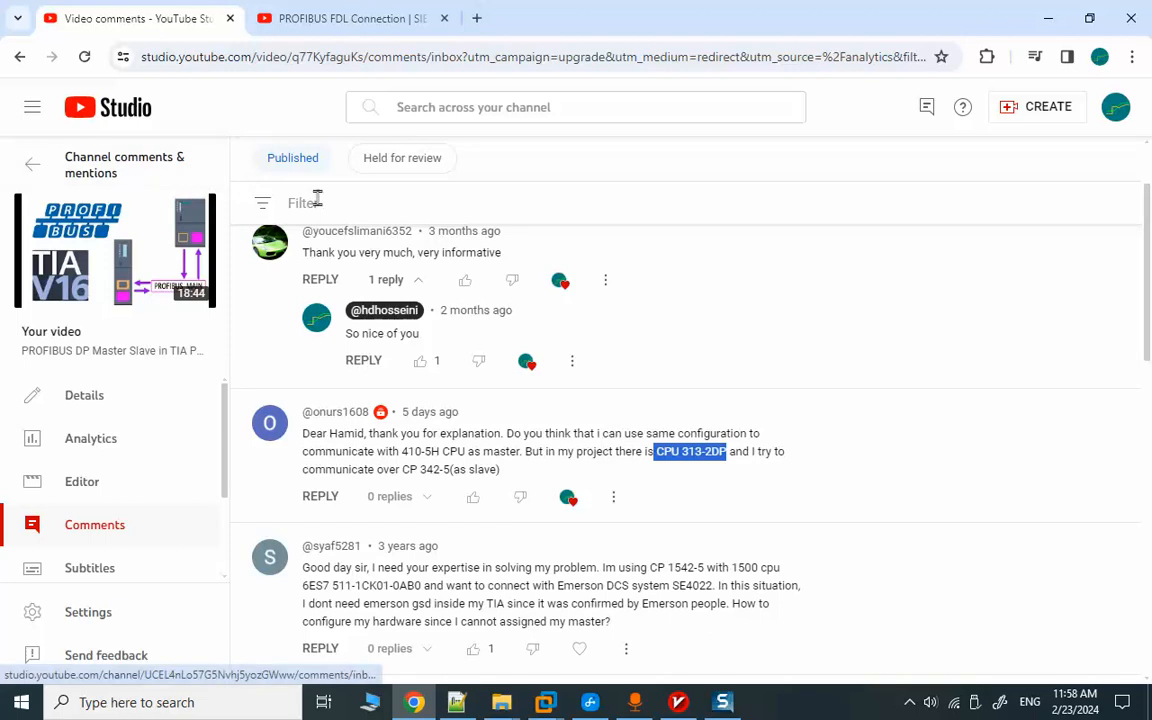
left_click(307, 20)
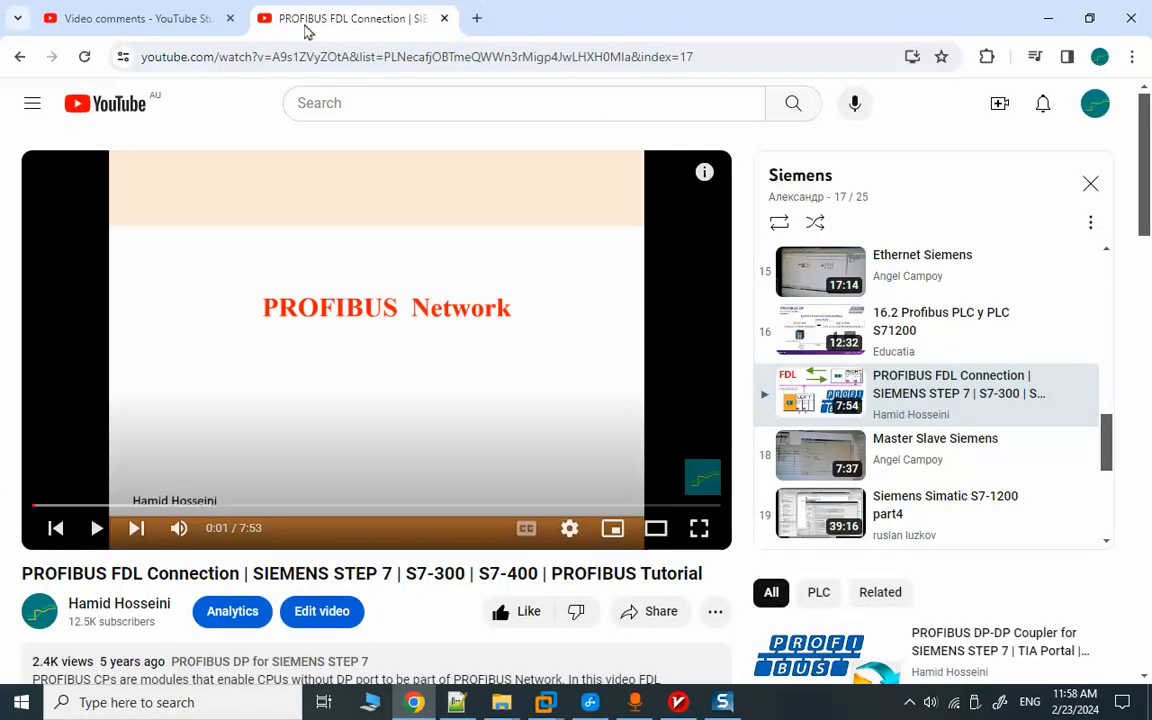